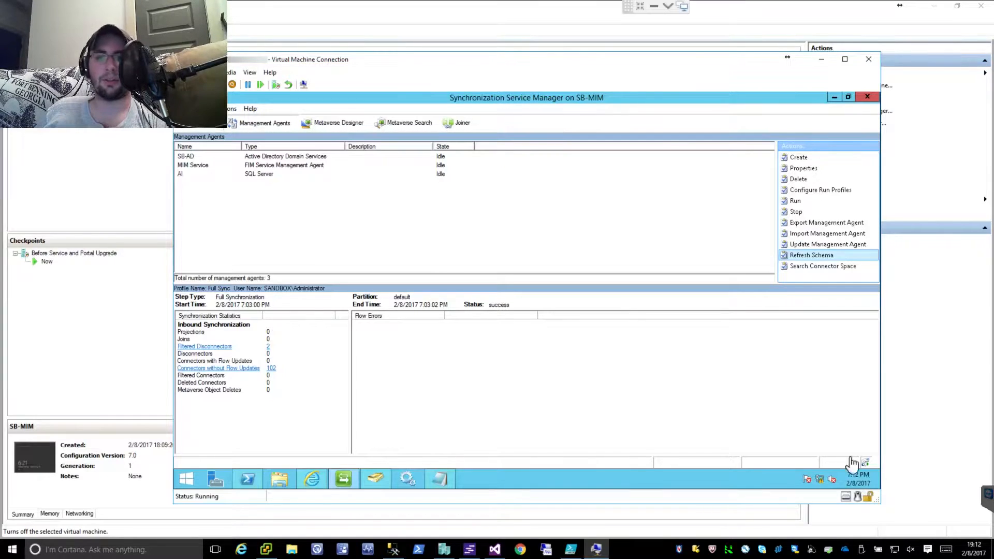
Step: Bring up Active Directory Users and Computers and maximize its window
left_click(492, 473)
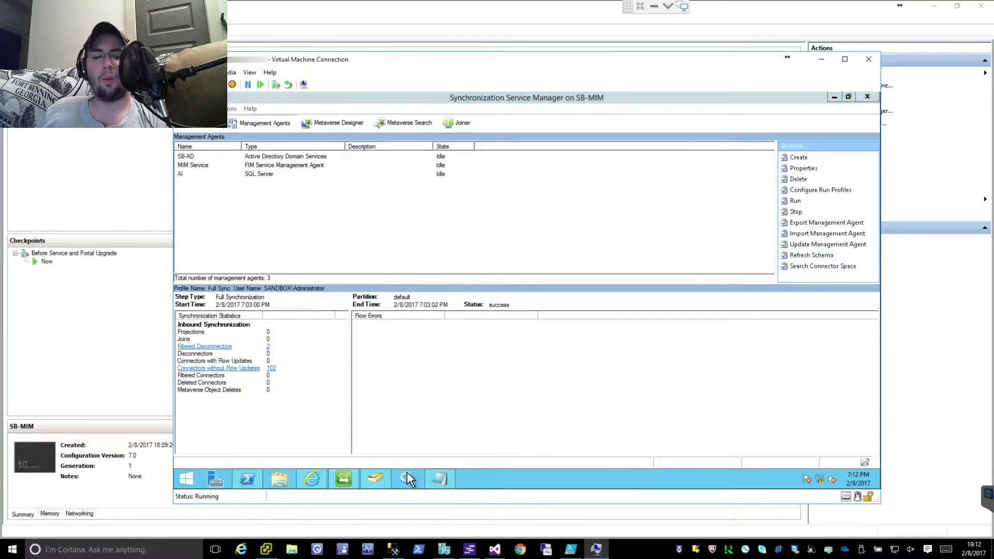
left_click(379, 478)
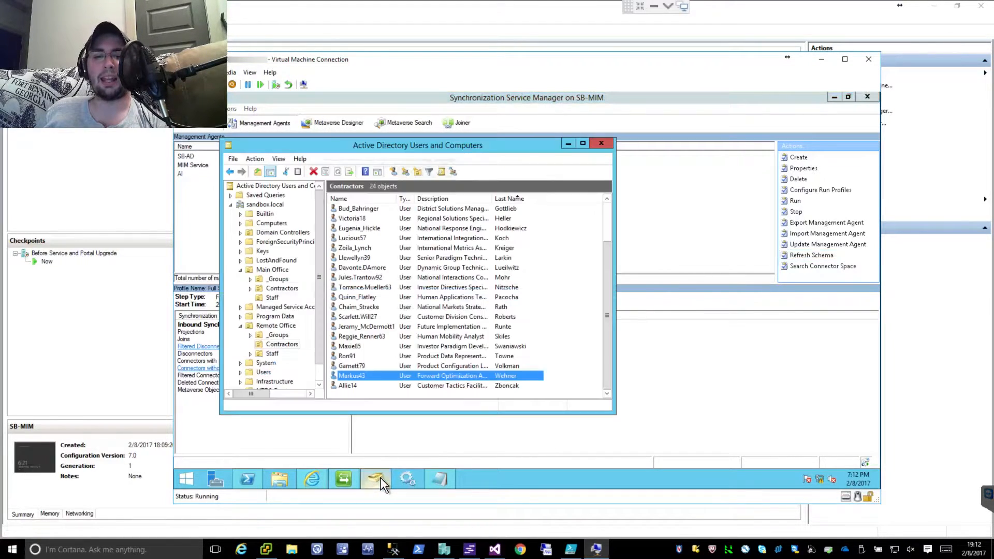
double_click(414, 150)
Step: Check the contractor user's pre-Windows 2000 logon name on the Account tab, then close Properties
double_click(348, 257)
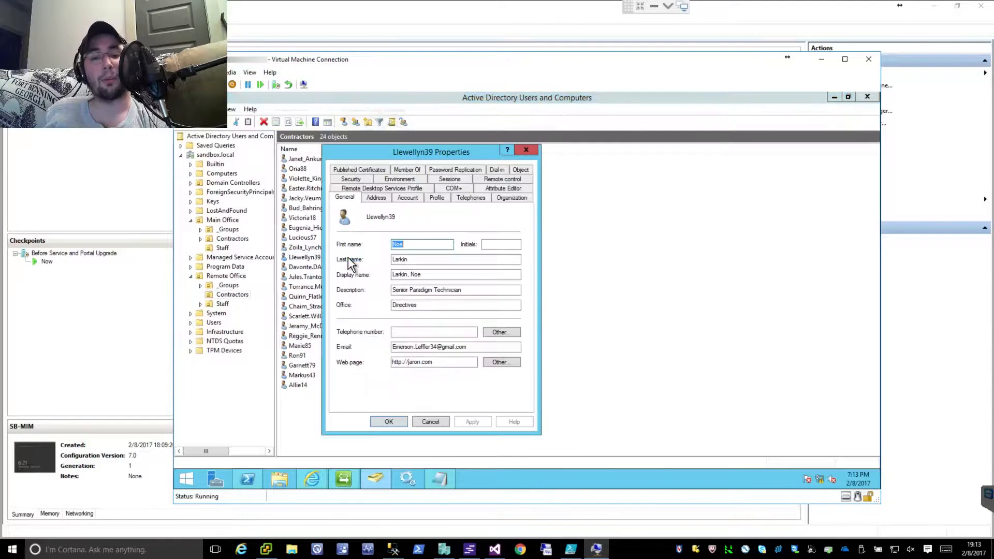
left_click(401, 198)
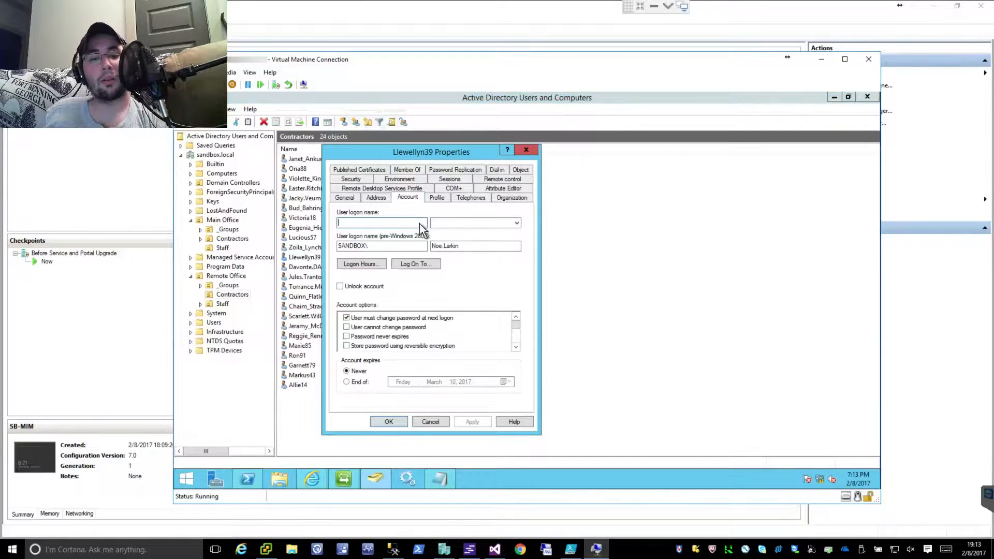
left_click_drag(468, 247, 414, 246)
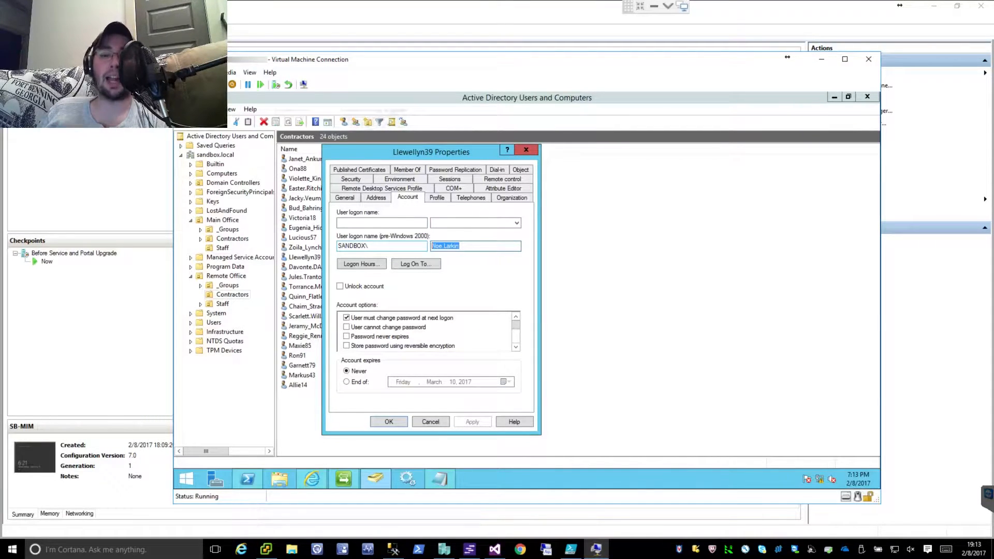
left_click(525, 149)
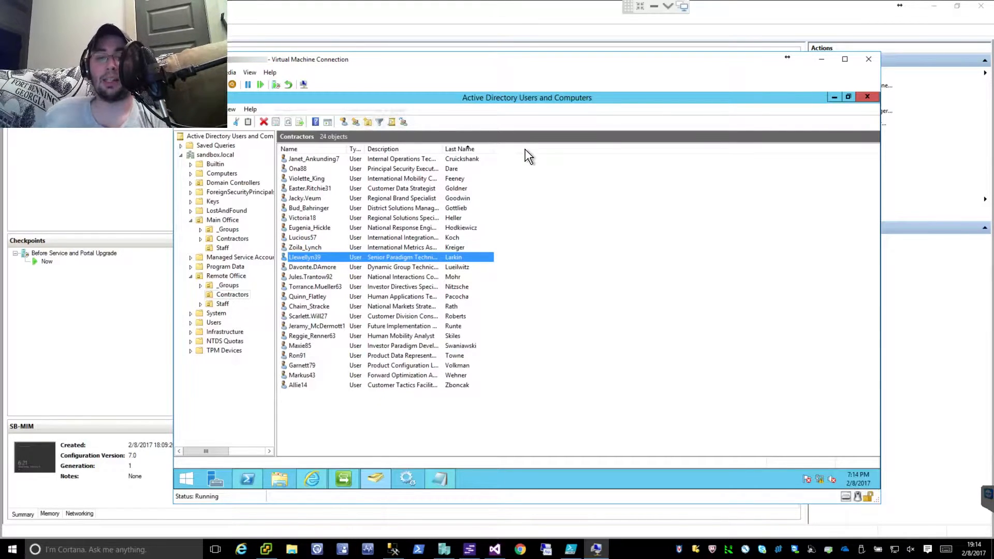
Step: Browse Main Office and Remote Office Contractors and Staff OUs, ending on Remote Office Staff
left_click(217, 239)
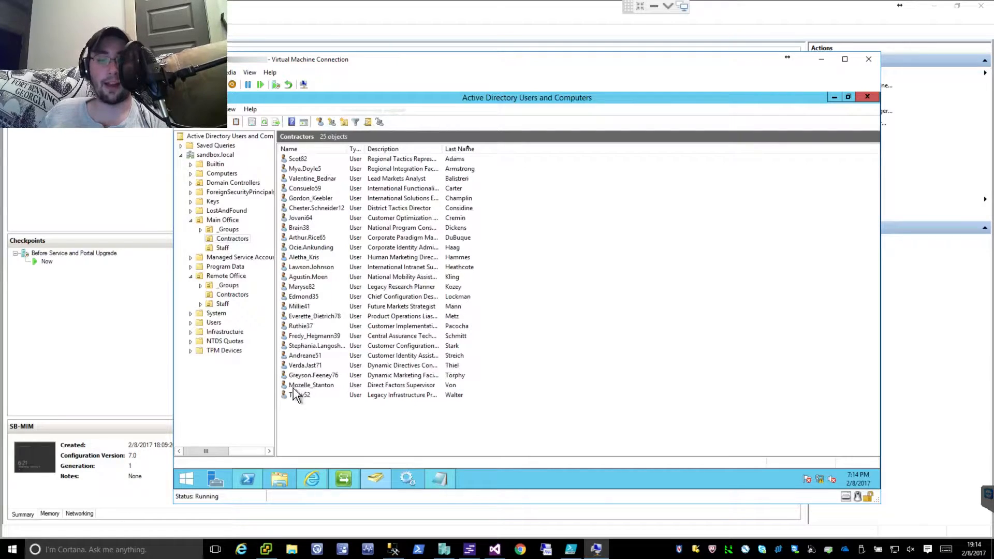
left_click(222, 249)
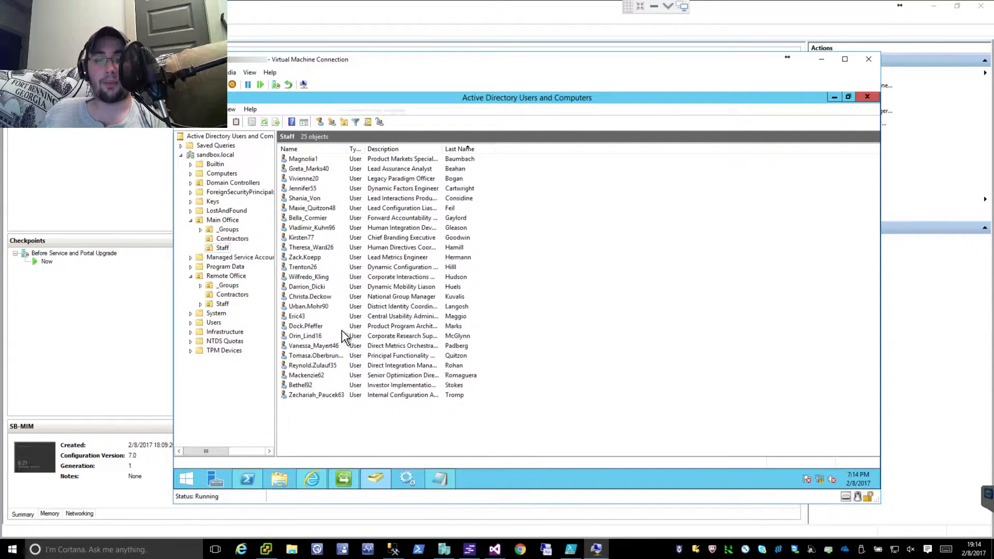
left_click(239, 295)
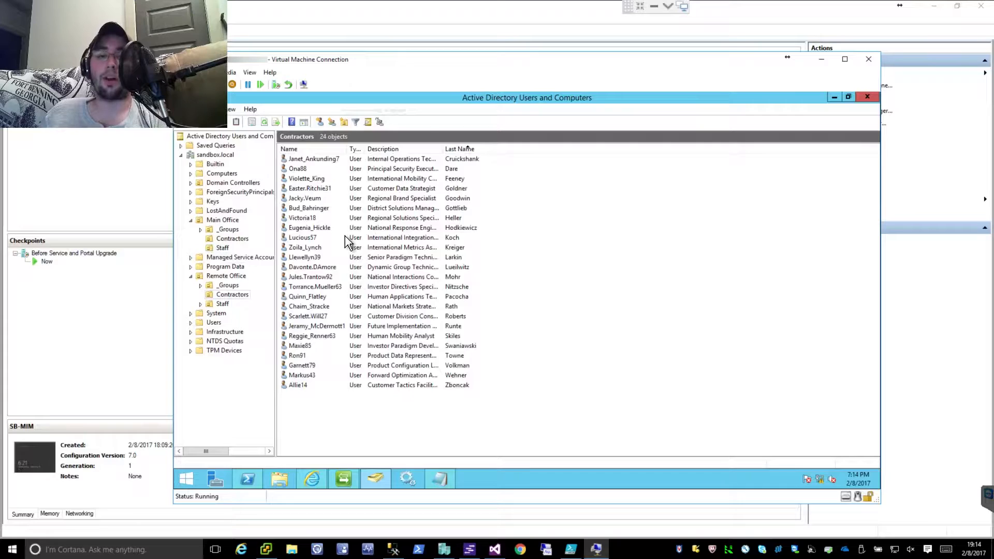
left_click(222, 304)
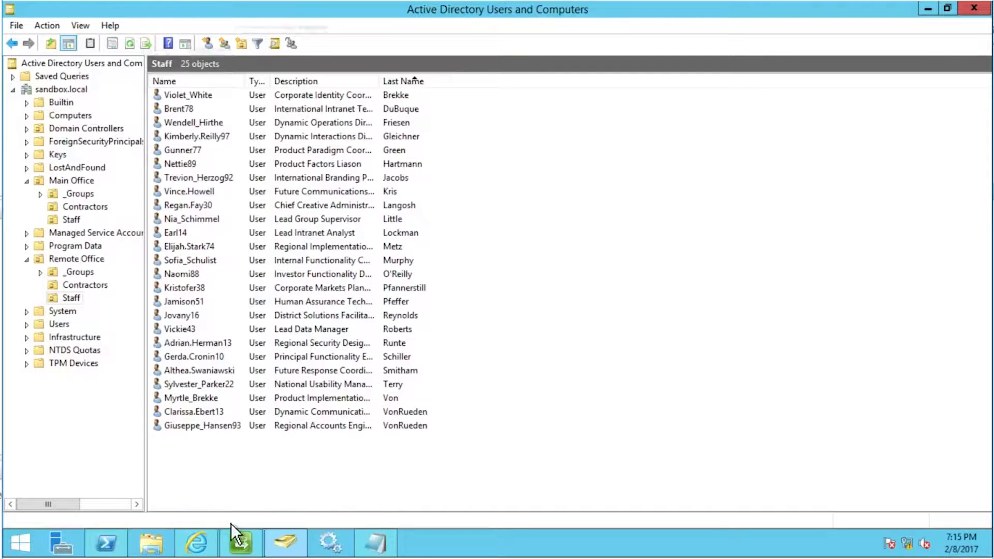
Step: Open the Outbound Attribute Flow tab of the SB-AD - Outbound synchronization rule
mouse_move(213, 549)
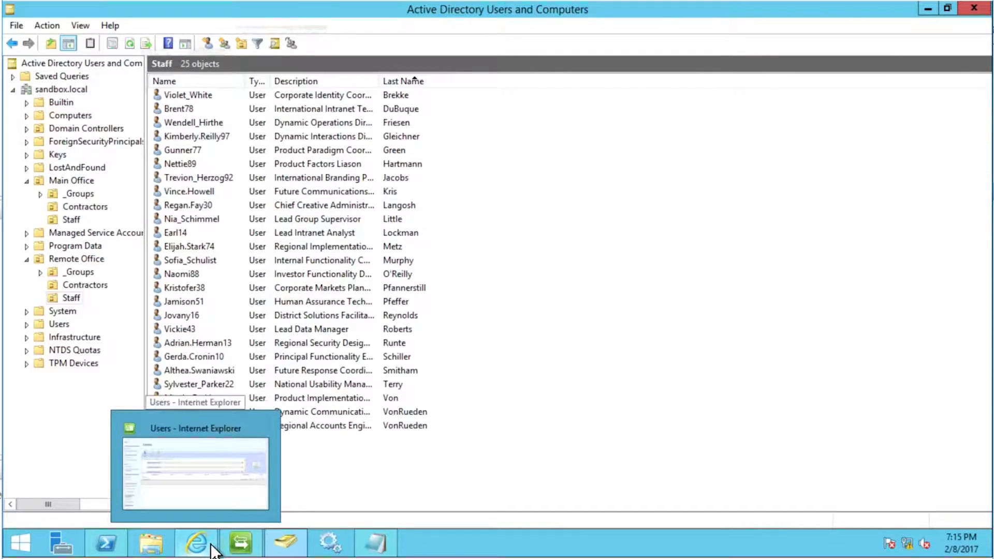
left_click(212, 550)
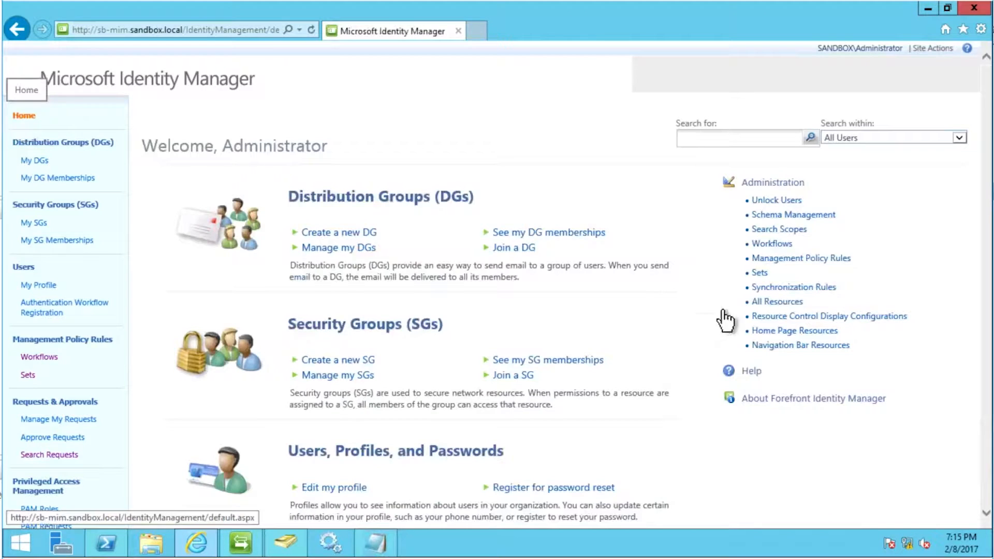
left_click(799, 289)
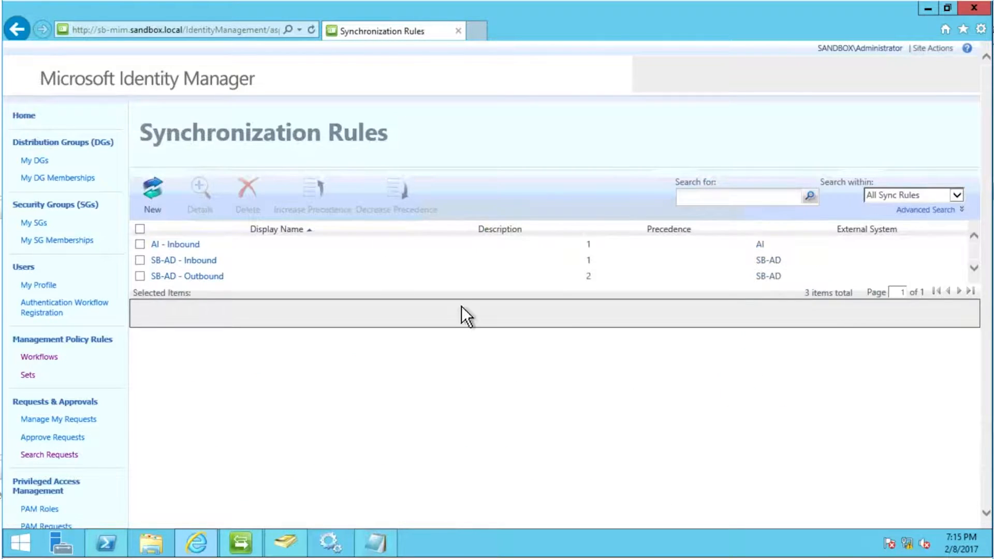
left_click(203, 277)
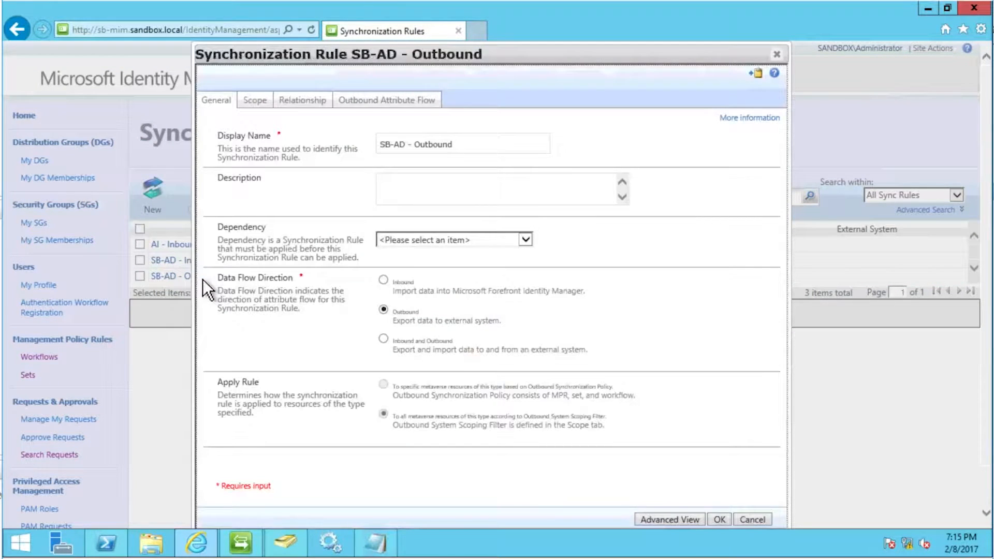
left_click(387, 100)
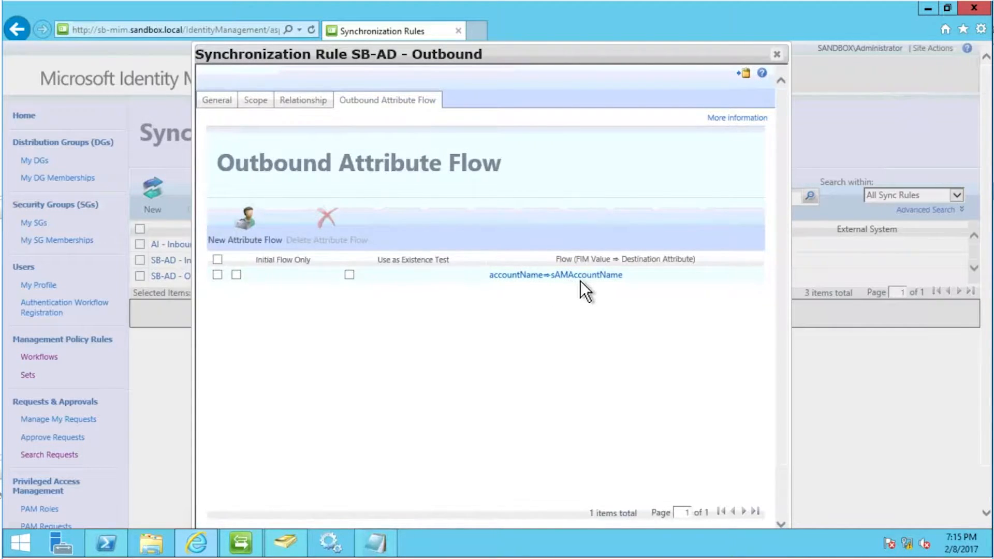
Step: Start a new attribute flow whose source is the string 'CN=' followed by accountName
left_click(255, 218)
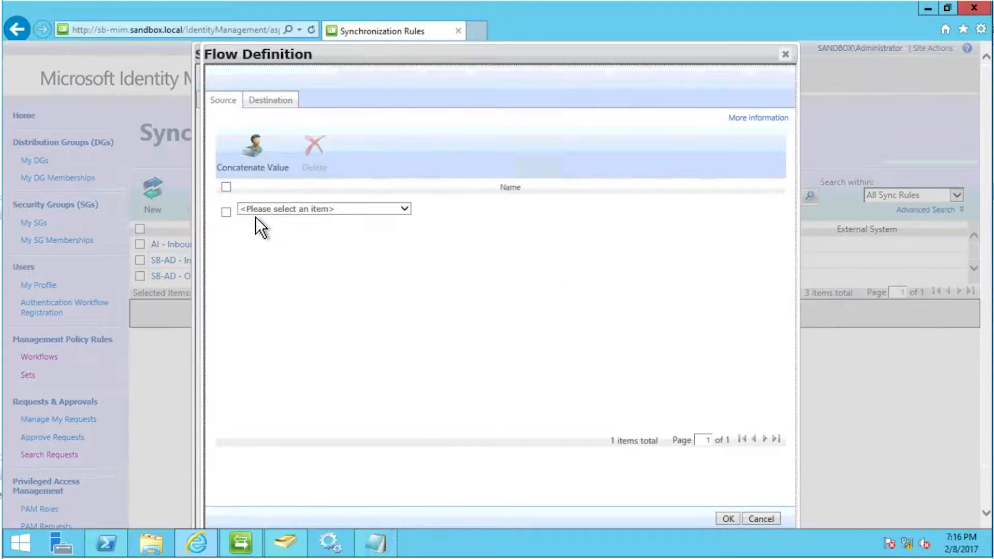
left_click(260, 209)
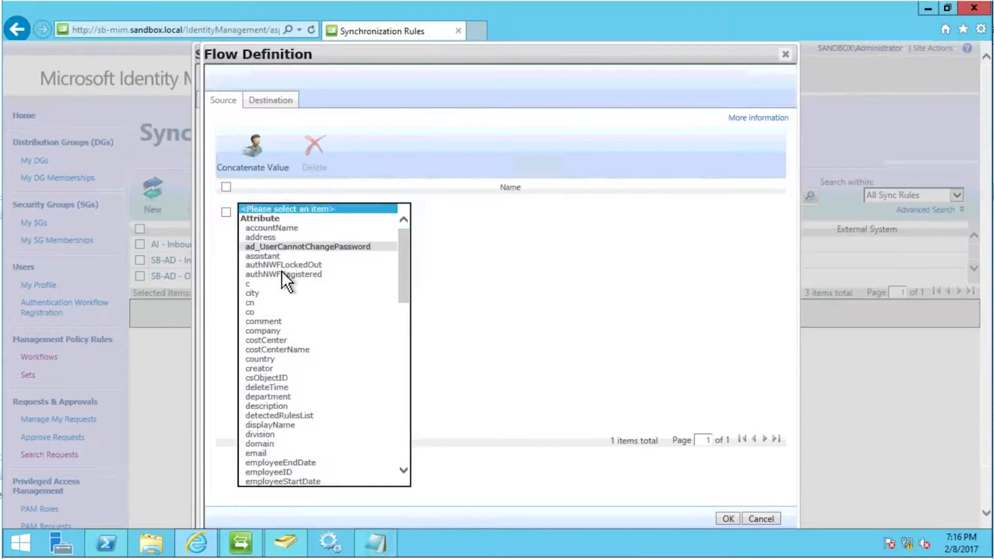
scroll(319, 350, "down", 10)
scroll(319, 350, "down", 5)
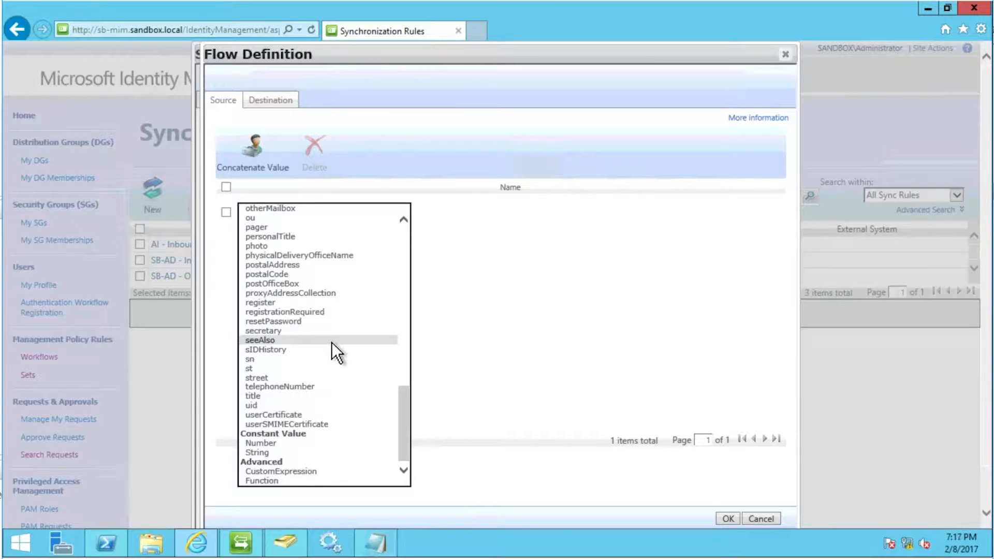
left_click(265, 452)
left_click(277, 223)
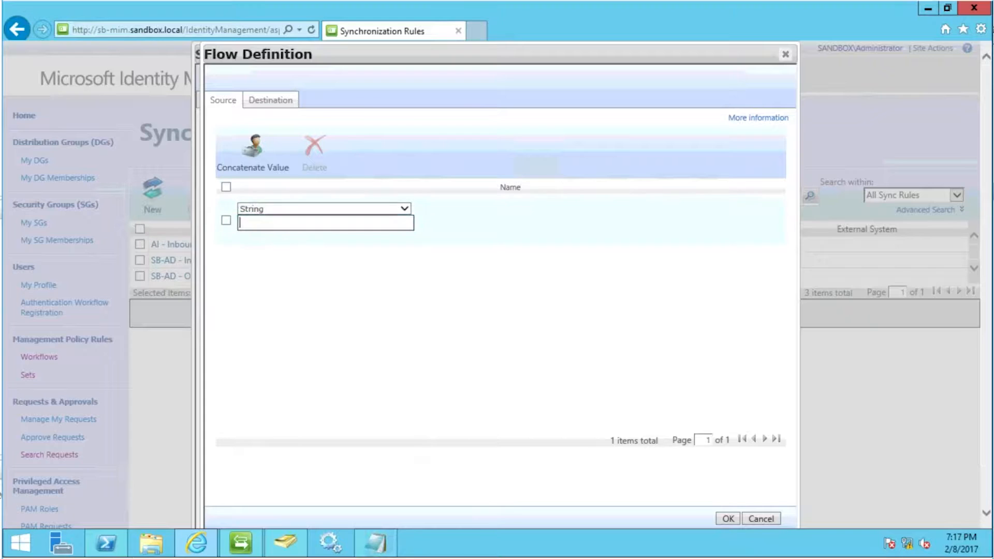
type("CN=")
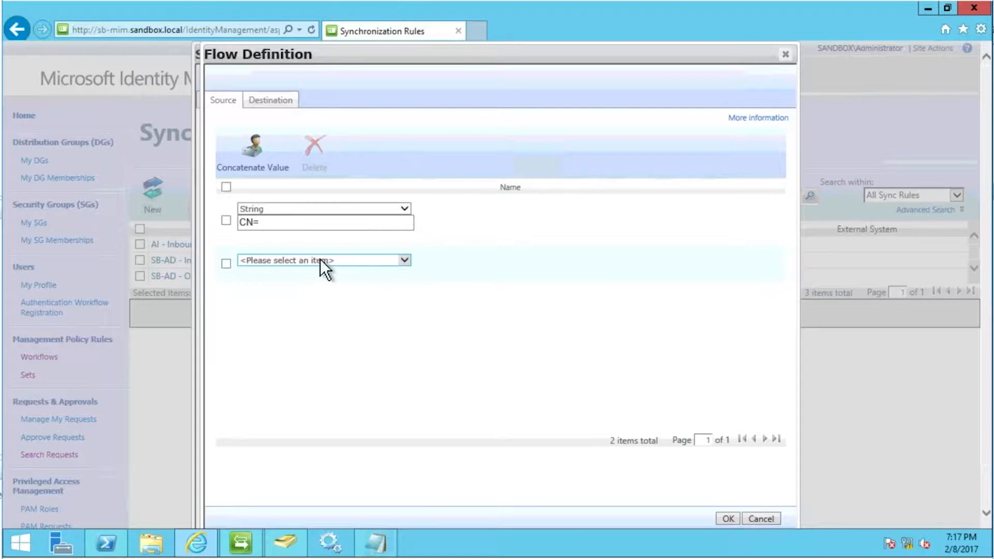
left_click(320, 260)
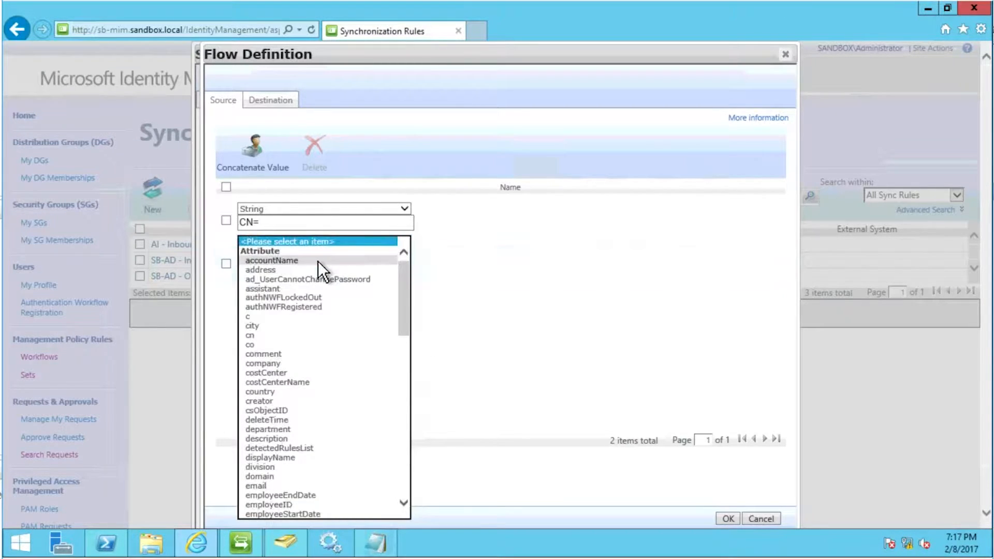
left_click(317, 261)
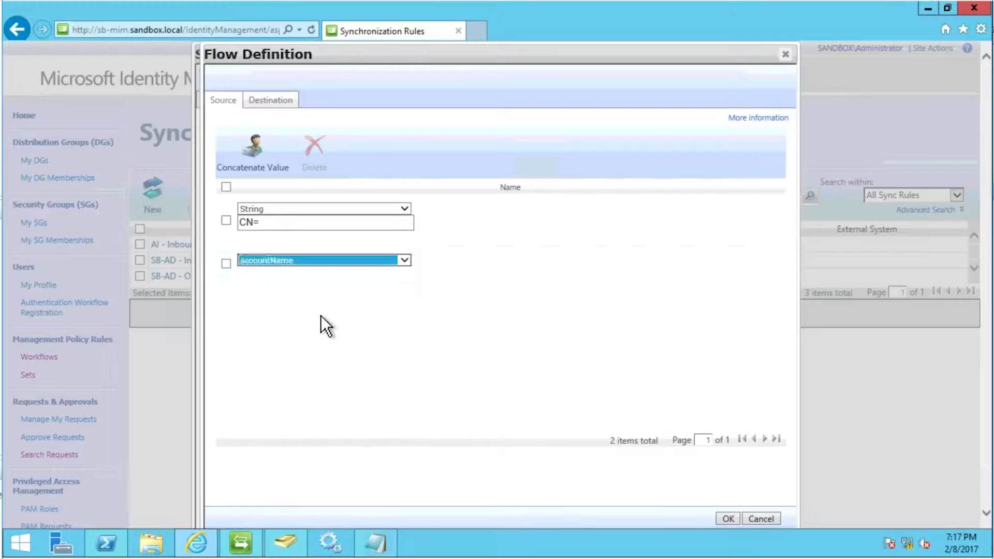
Step: Append a ',' string and then ou to the concatenated source
left_click(246, 168)
left_click(290, 300)
scroll(284, 328, "down", 10)
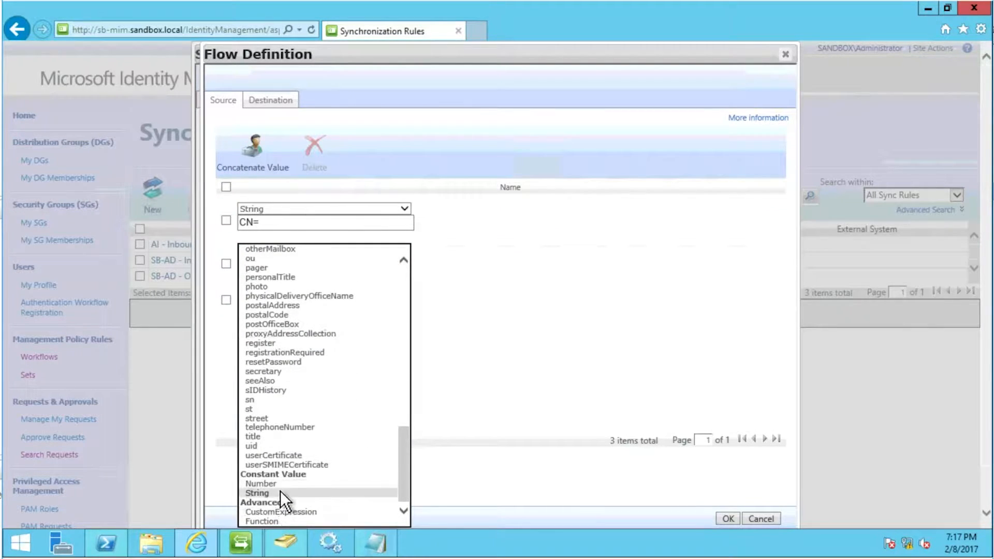
left_click(281, 492)
left_click(290, 310)
type(",")
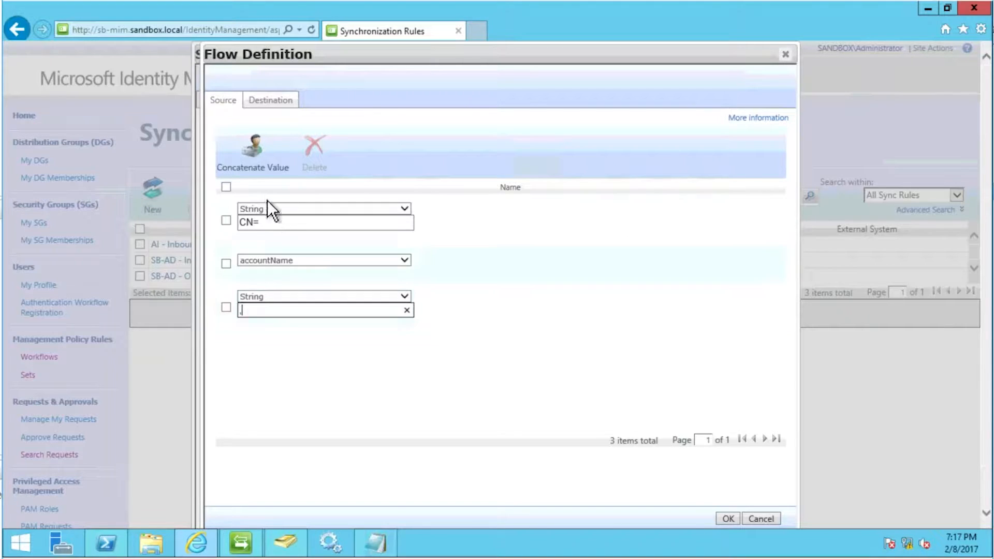
left_click(256, 171)
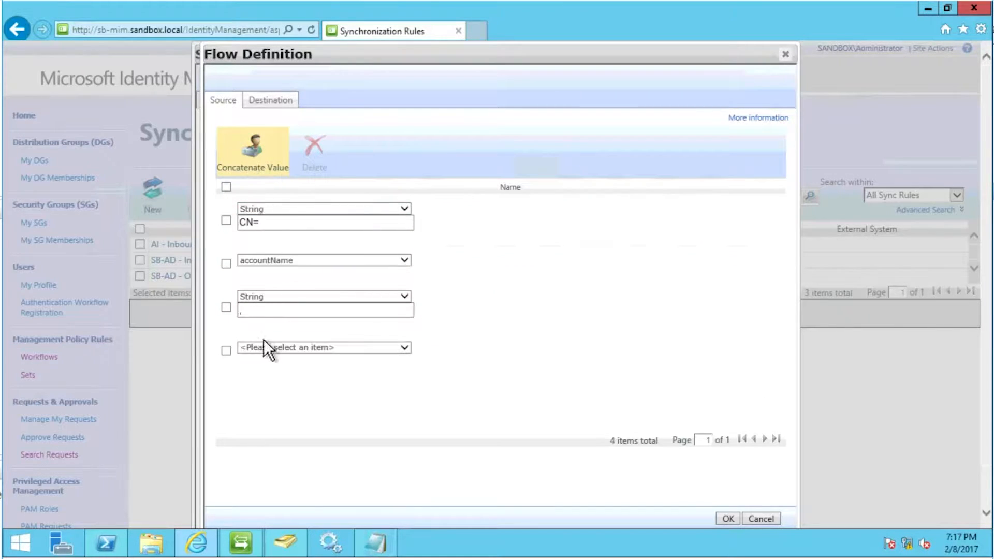
left_click(265, 344)
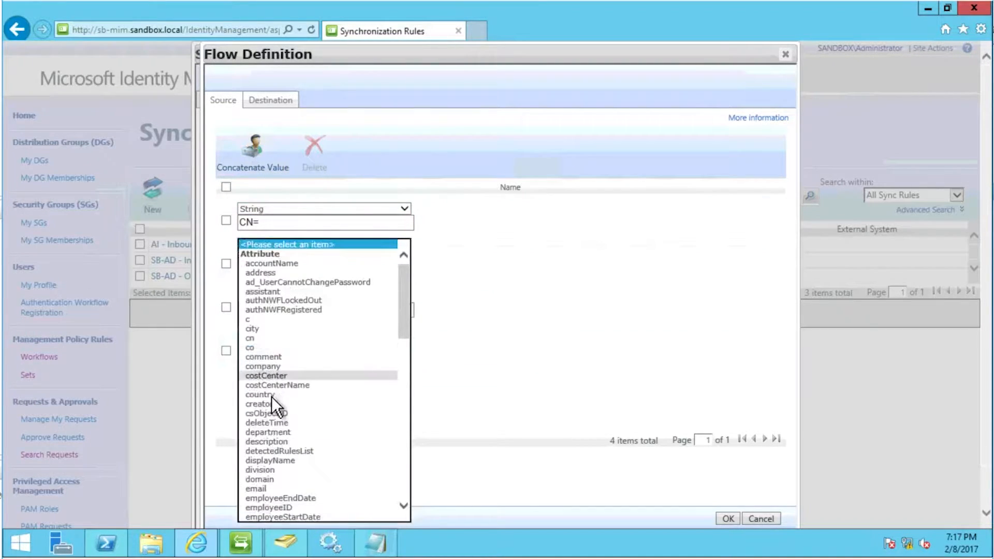
scroll(271, 397, "down", 8)
scroll(272, 397, "down", 7)
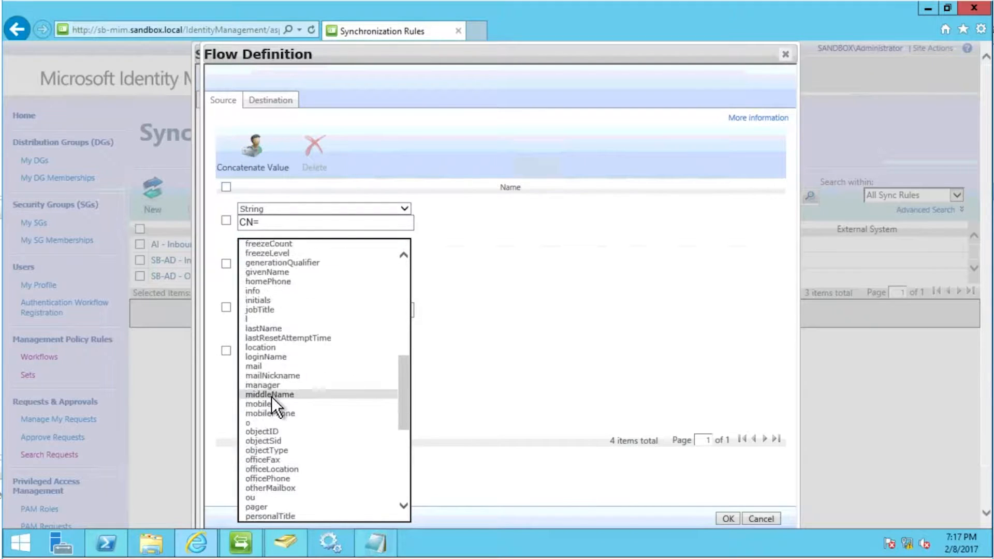
left_click(263, 414)
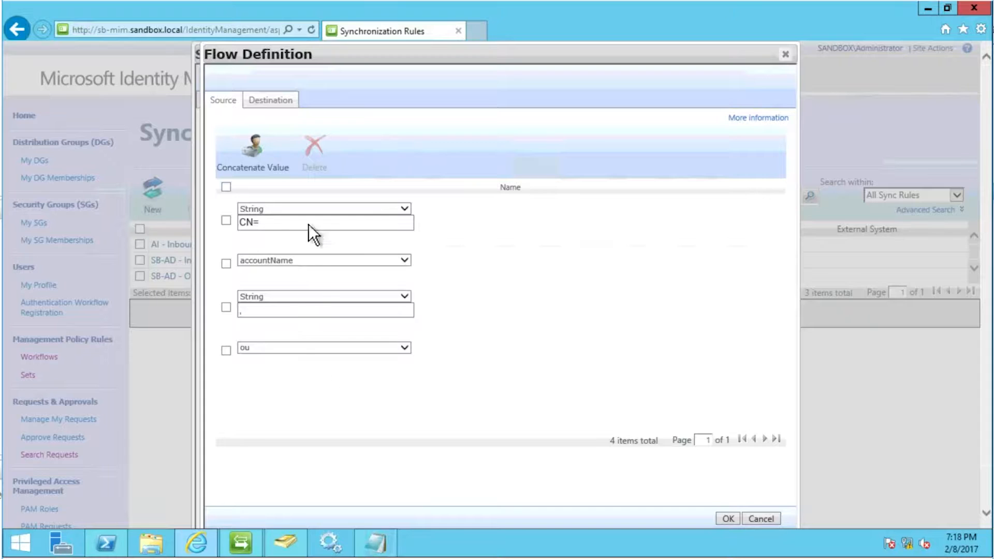
Step: Set the flow's destination to dn and confirm the flow definition
left_click(284, 103)
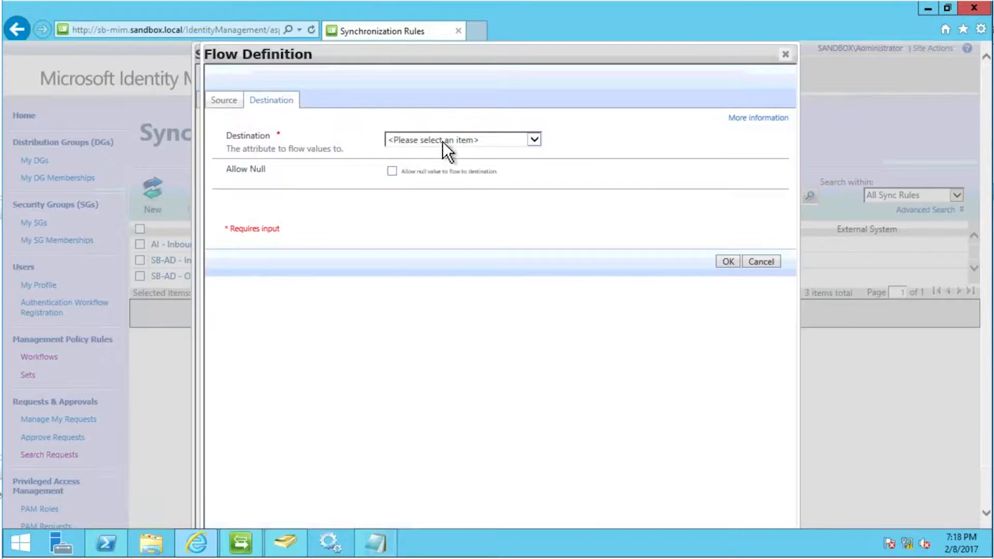
left_click(442, 141)
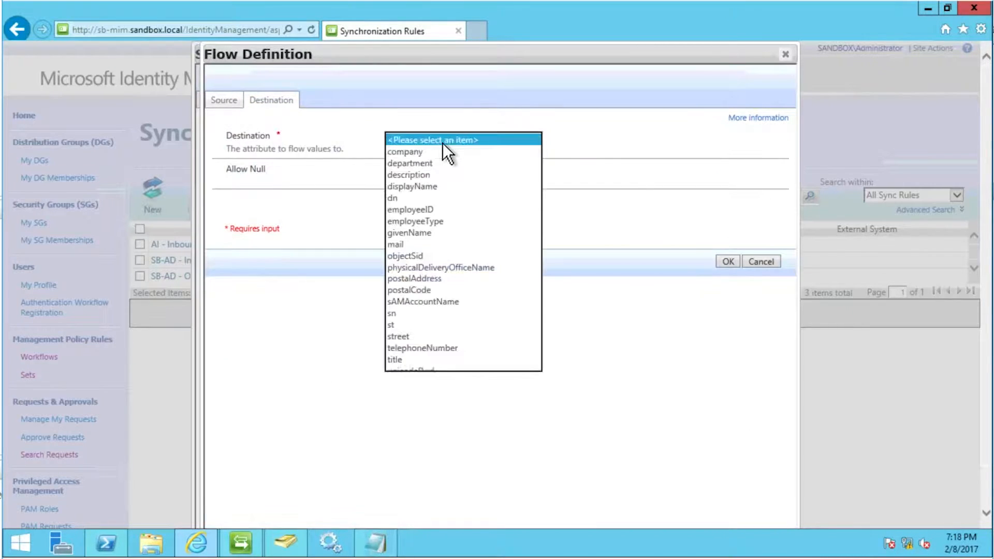
left_click(427, 198)
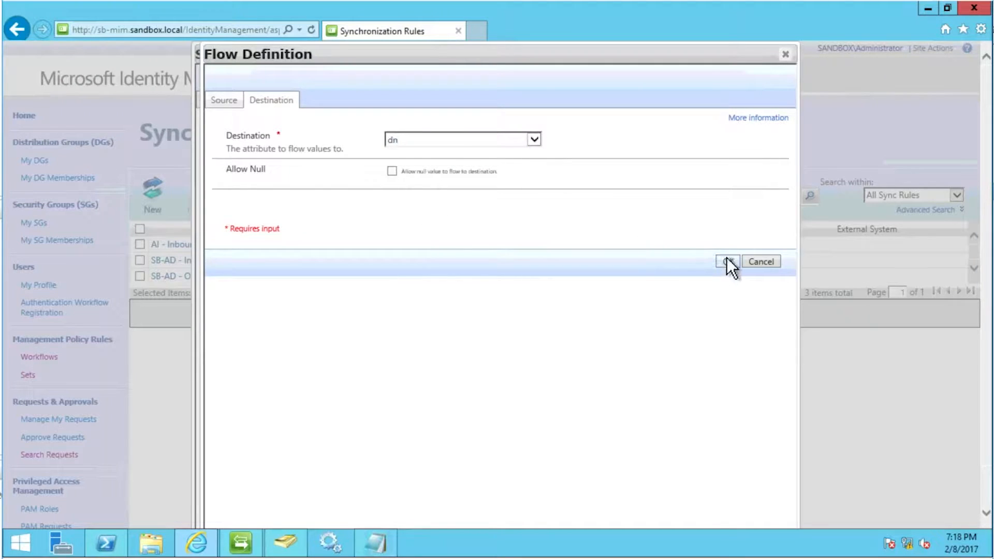
left_click(727, 260)
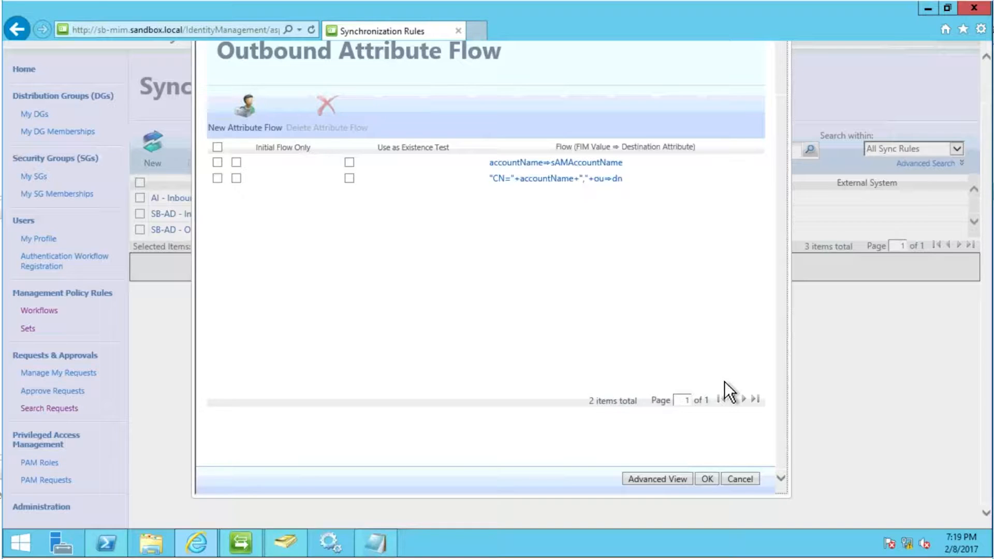
Step: Accept the outbound flows, submit the updated sync rule, and minimize the browser
left_click(708, 478)
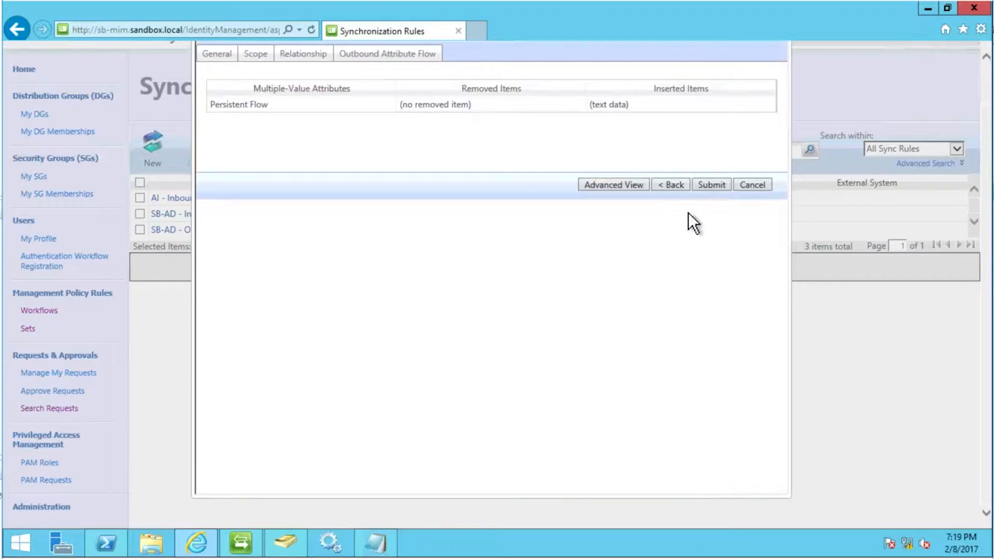
left_click(701, 188)
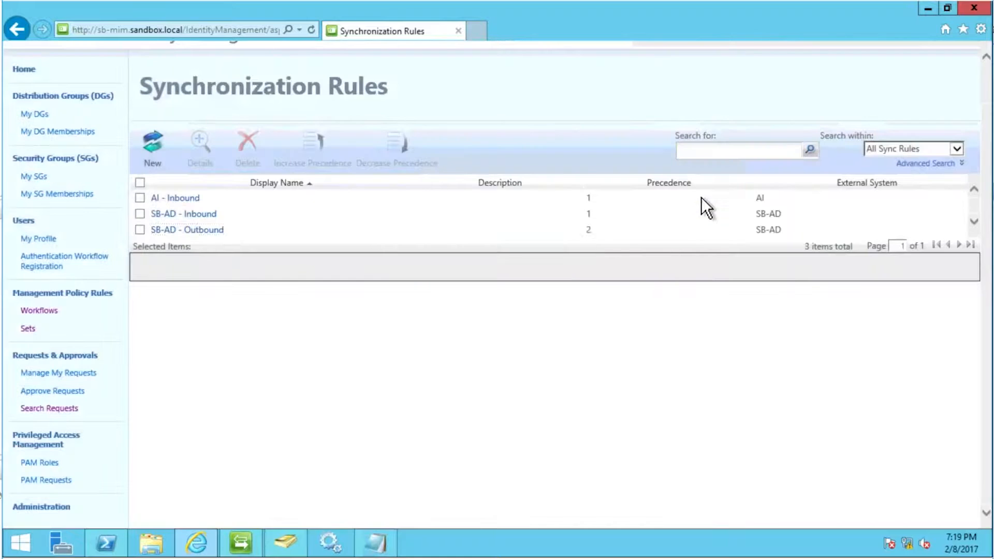
left_click(922, 11)
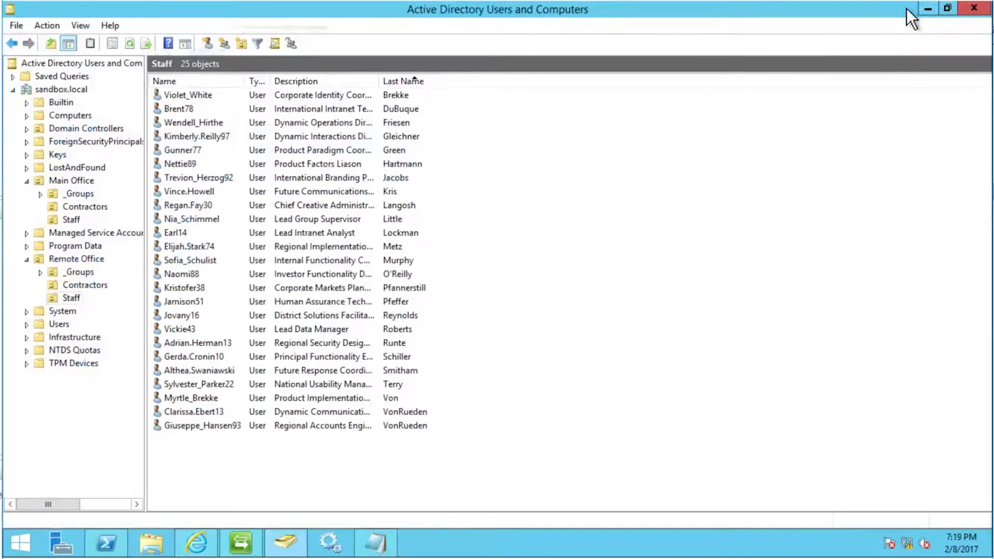
Step: Minimize ADUC and run a Full Import on MIM Service, staging 1 update
left_click(924, 10)
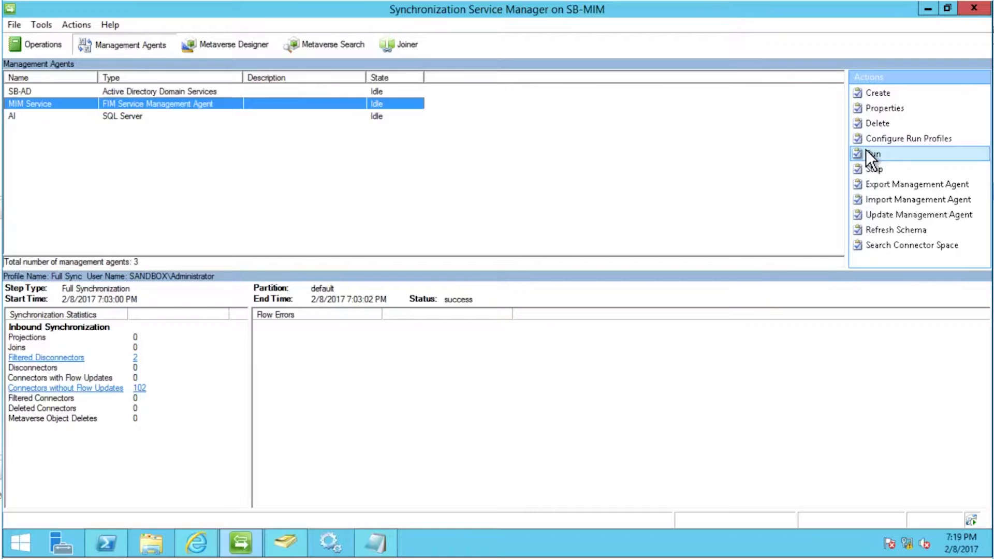
left_click(865, 150)
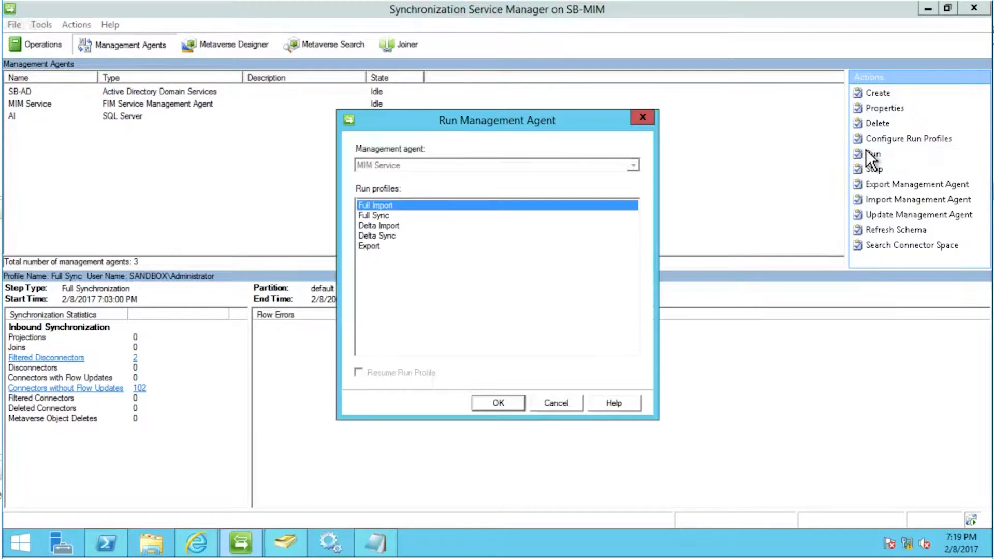
left_click(511, 406)
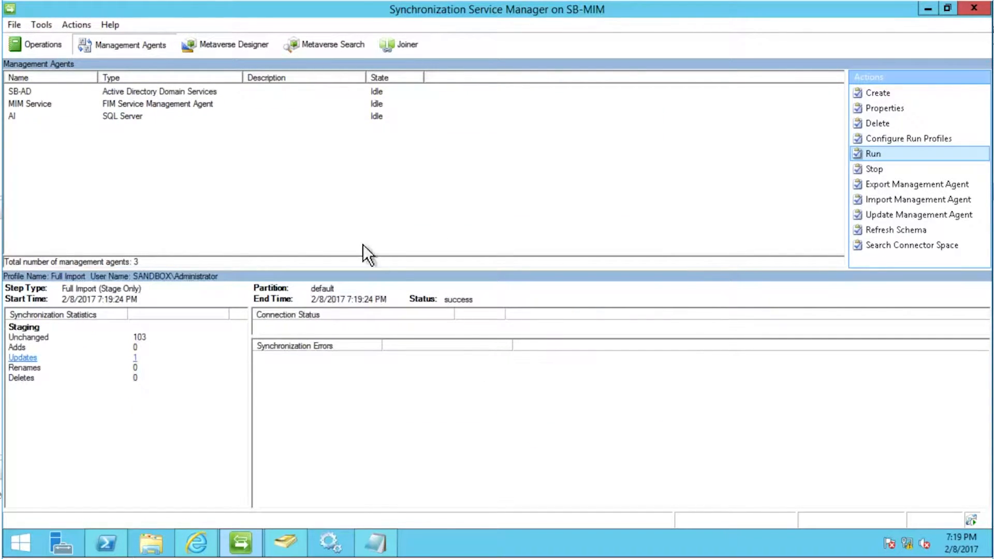
left_click(173, 101)
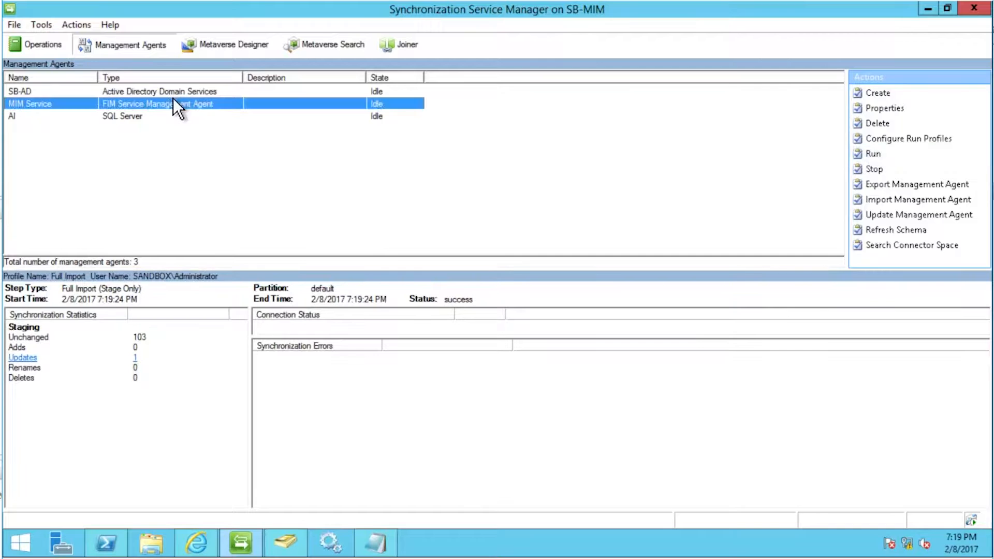
left_click(861, 153)
Step: Run a Full Sync on MIM Service and review a pending SB-AD rename export
double_click(406, 215)
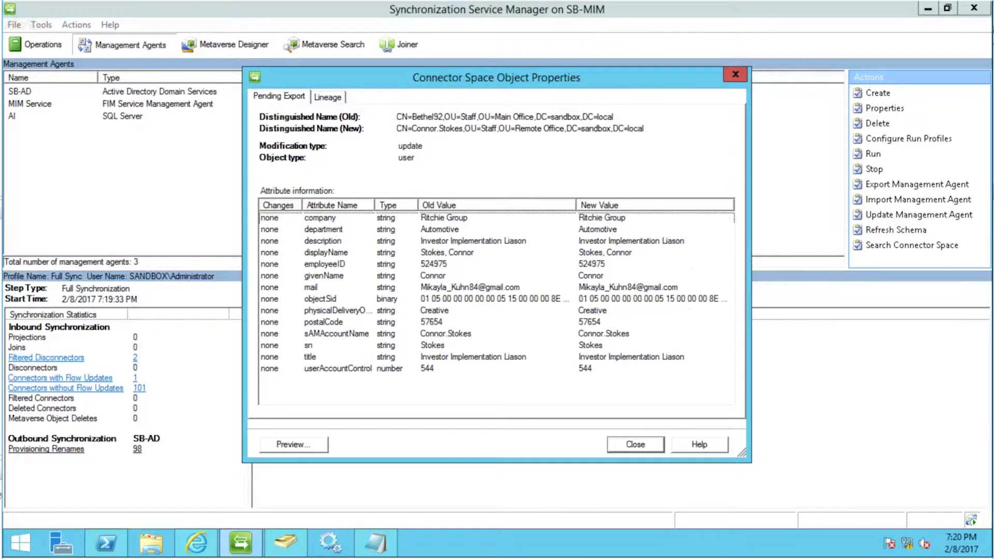
left_click(641, 443)
Step: Close the object details and run an Export on the SB-AD agent
left_click(673, 397)
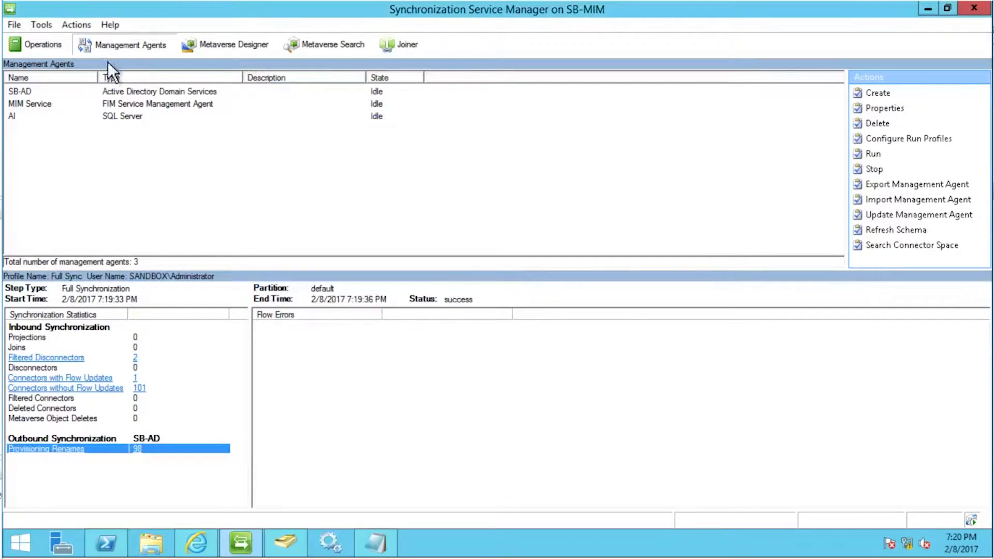
left_click(104, 90)
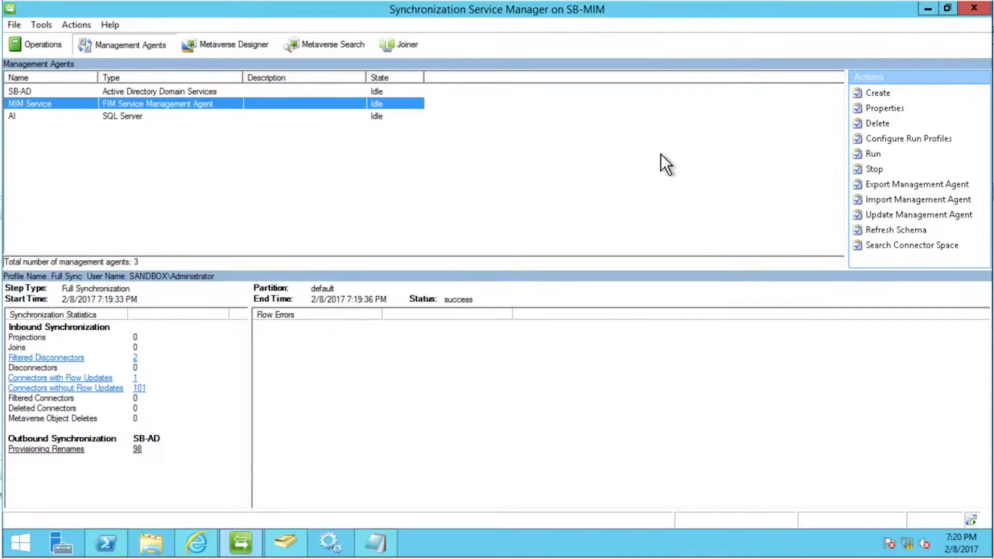
left_click(890, 154)
double_click(362, 246)
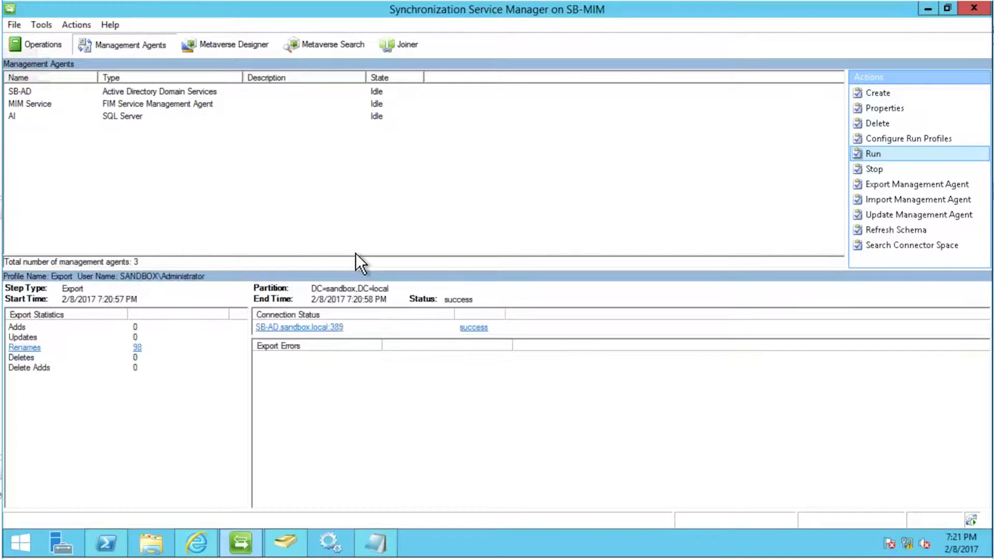
Step: Confirm the exported renames with a Full Import on SB-AD
left_click(865, 154)
left_click(496, 403)
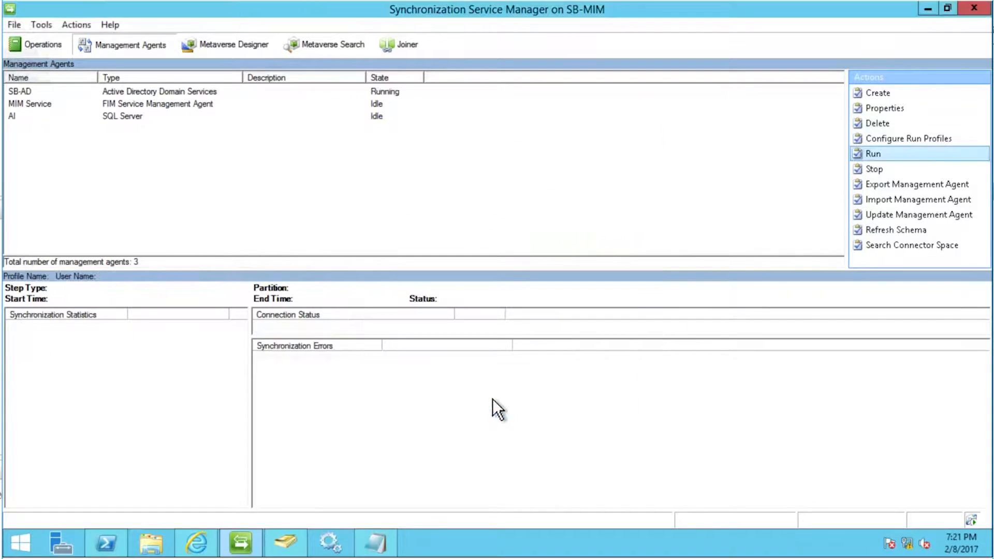
left_click(872, 158)
Step: Run a Full Sync on SB-AD, then refresh the Staff list in ADUC
double_click(392, 215)
left_click(285, 541)
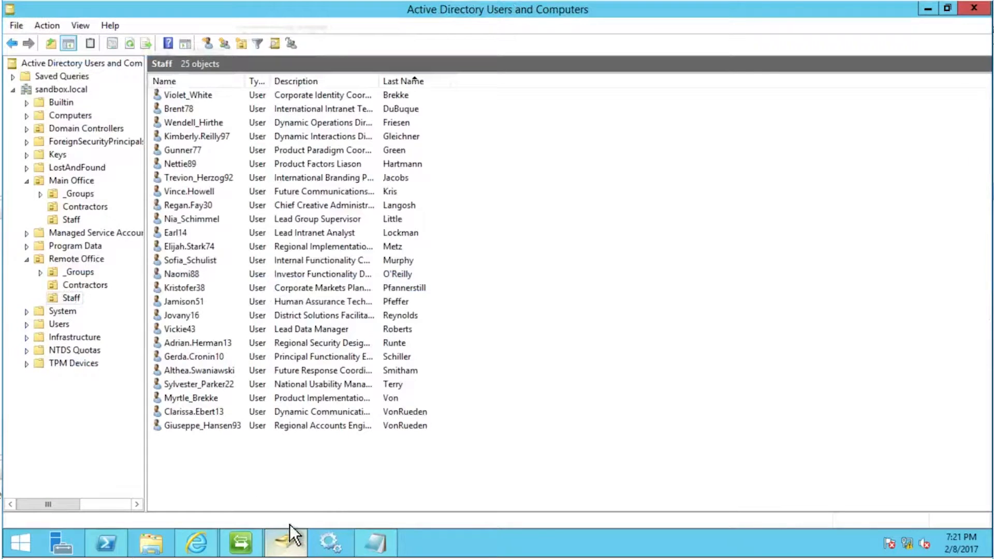
right_click(228, 465)
left_click(251, 349)
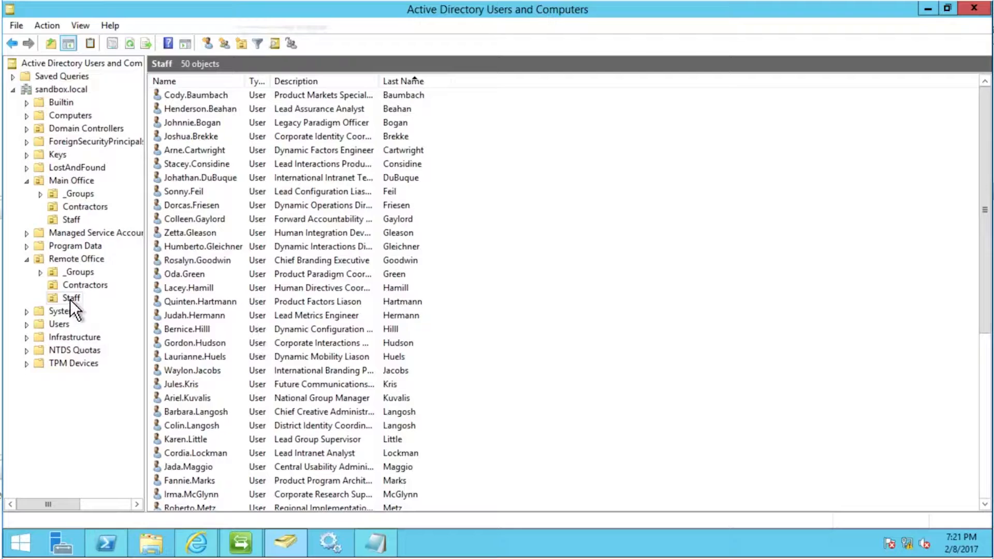
Step: Check Main Office Staff and Contractors are empty and Remote Office Staff holds 50 users
key("Up")
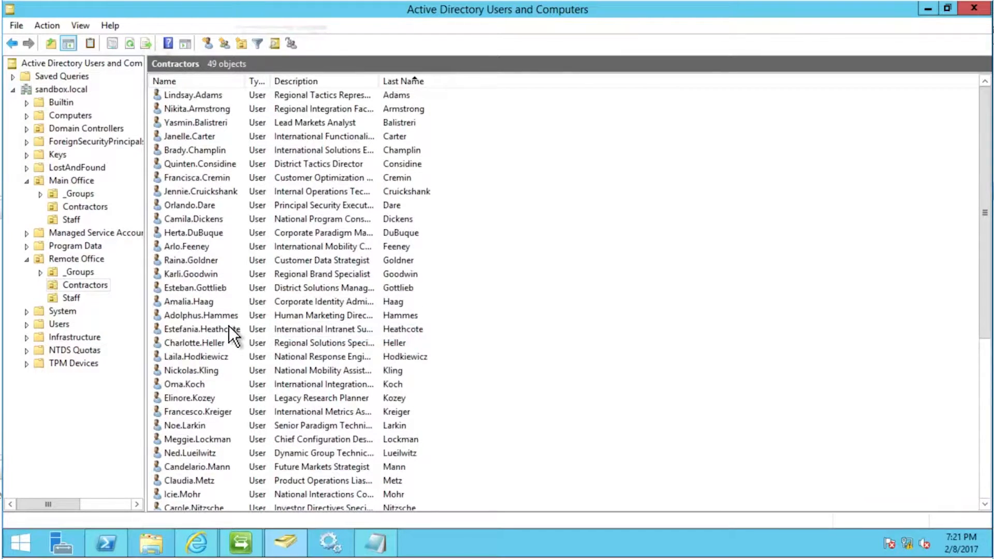
left_click(83, 219)
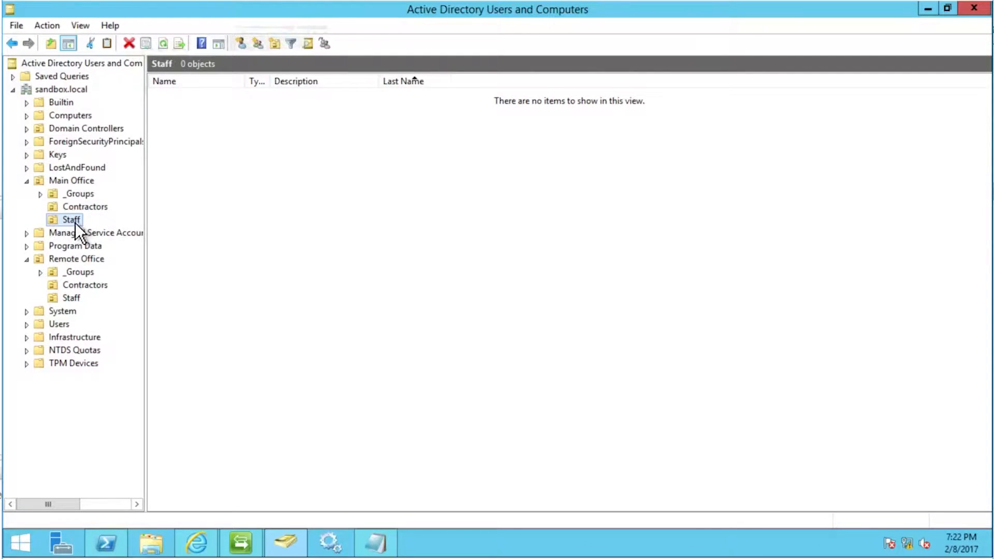
left_click(77, 206)
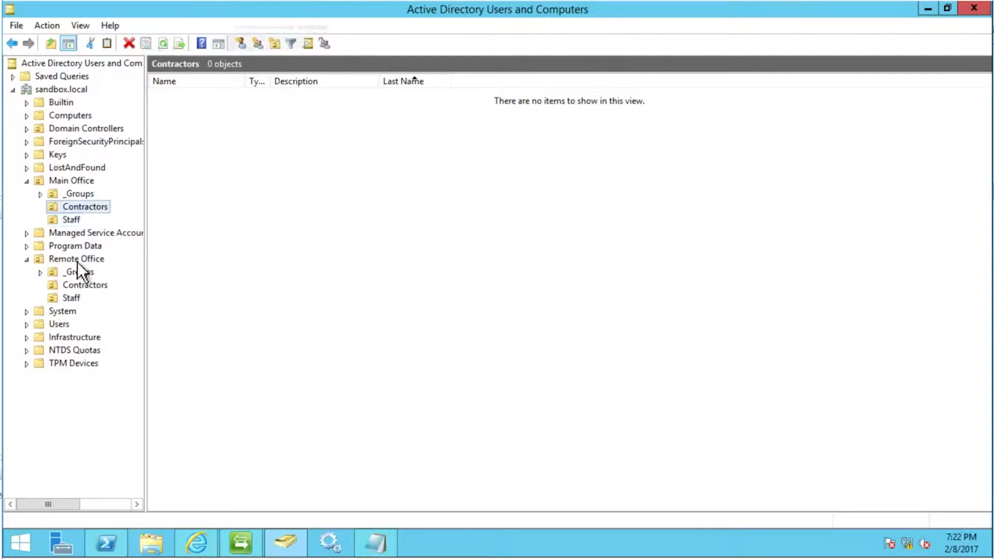
left_click(75, 283)
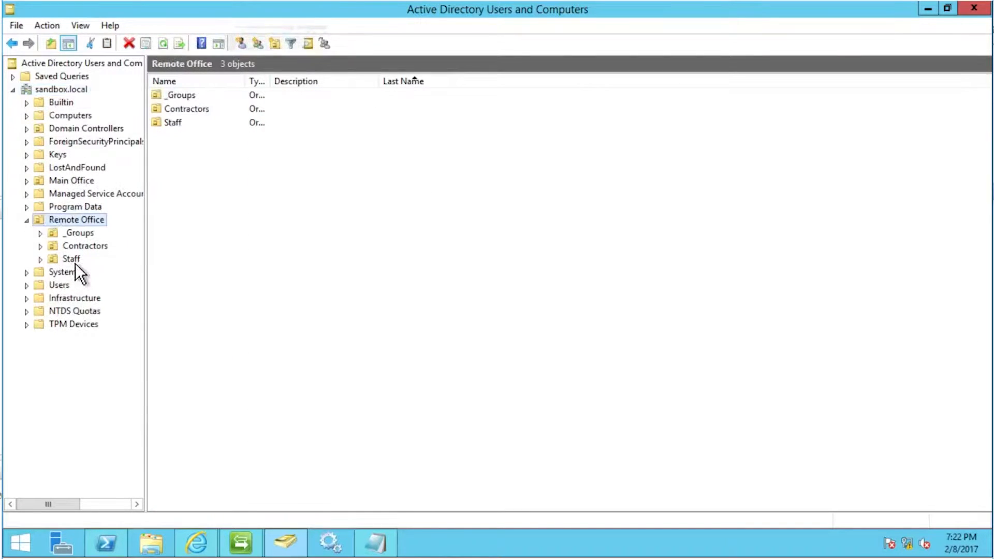
left_click(76, 260)
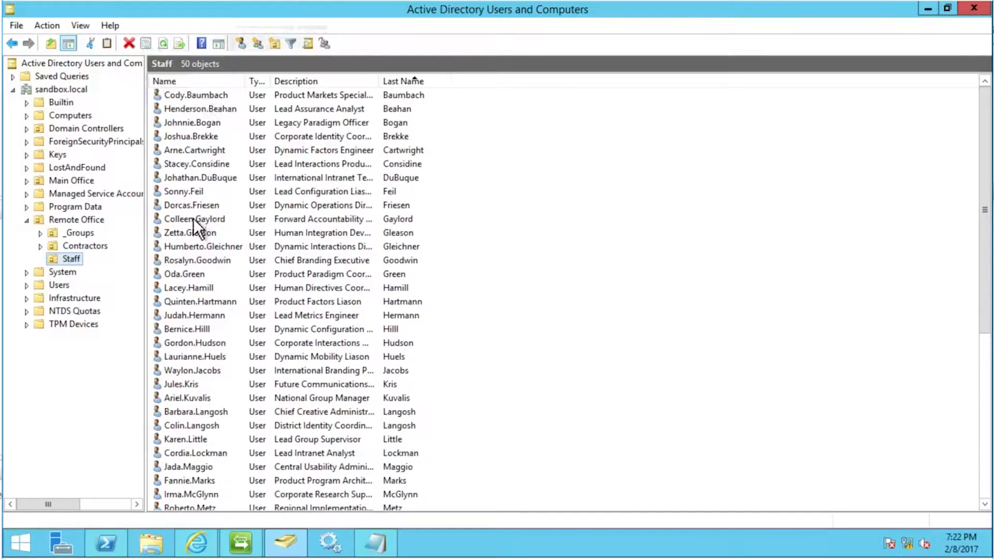
Step: Add a First Name column to the user list via Add/Remove Columns
left_click(85, 29)
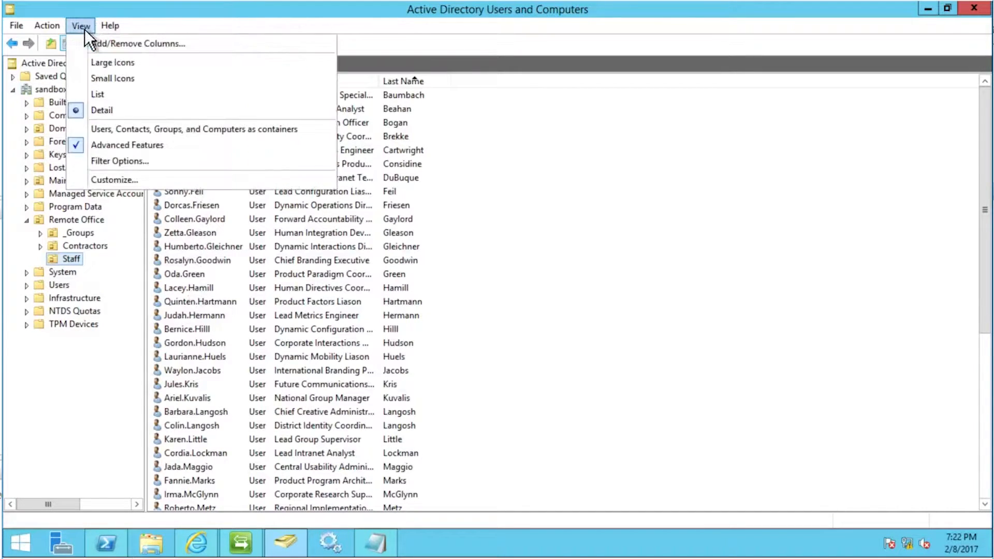
left_click(85, 42)
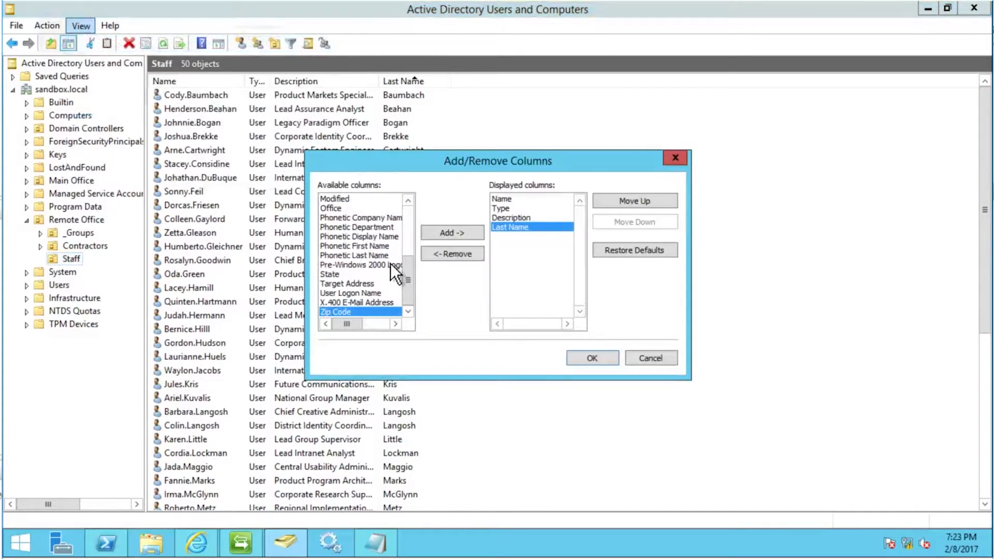
scroll(390, 263, "up", 1)
scroll(390, 263, "down", 1)
scroll(389, 265, "up", 5)
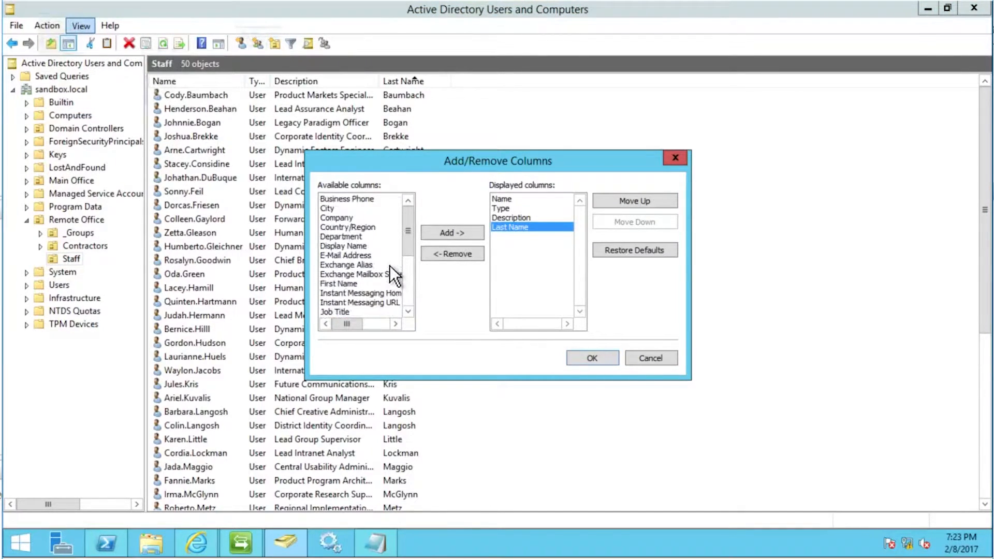
double_click(367, 284)
left_click(593, 358)
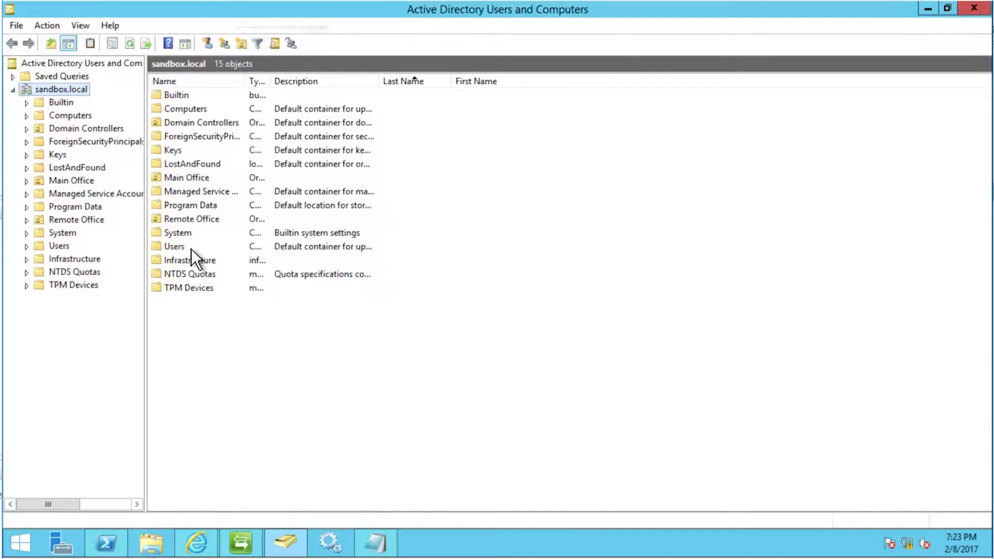
Step: Browse the Remote Office Staff users and peek at one user's properties
double_click(64, 217)
left_click(71, 259)
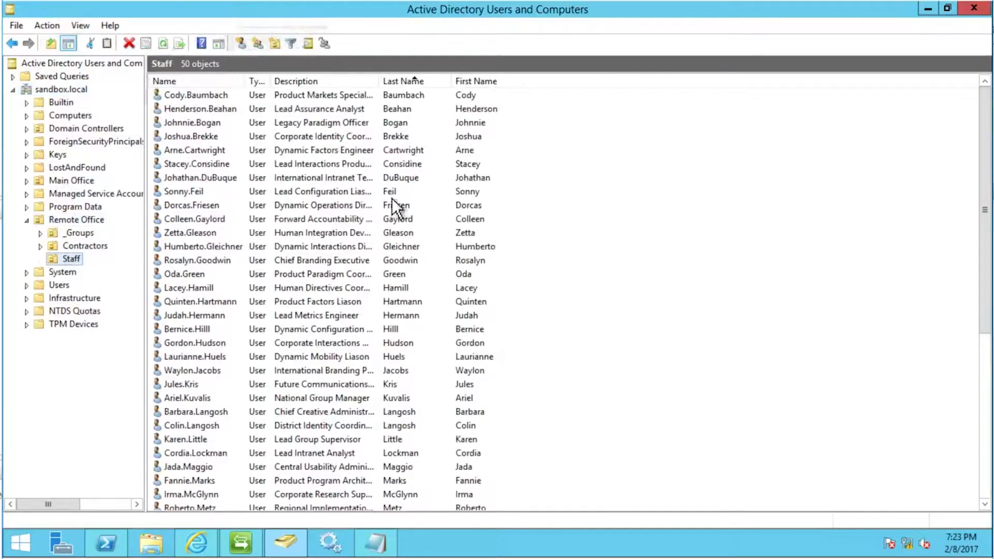
left_click(447, 97)
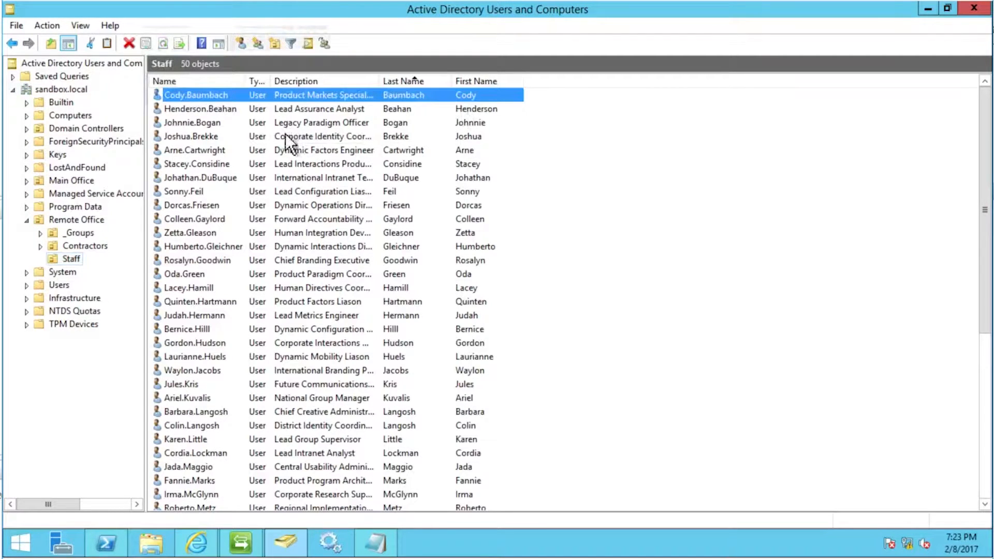
scroll(260, 300, "down", 7)
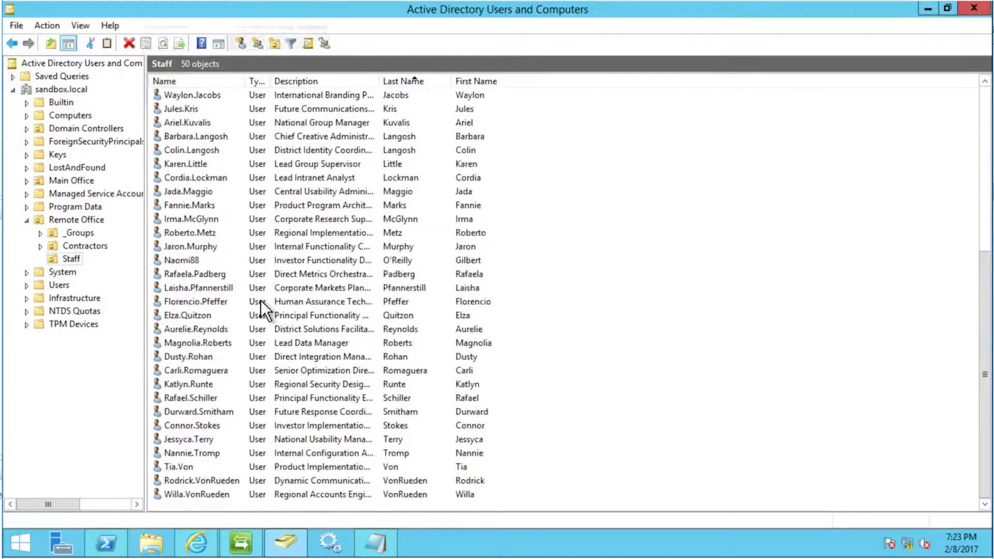
double_click(259, 374)
key("Escape")
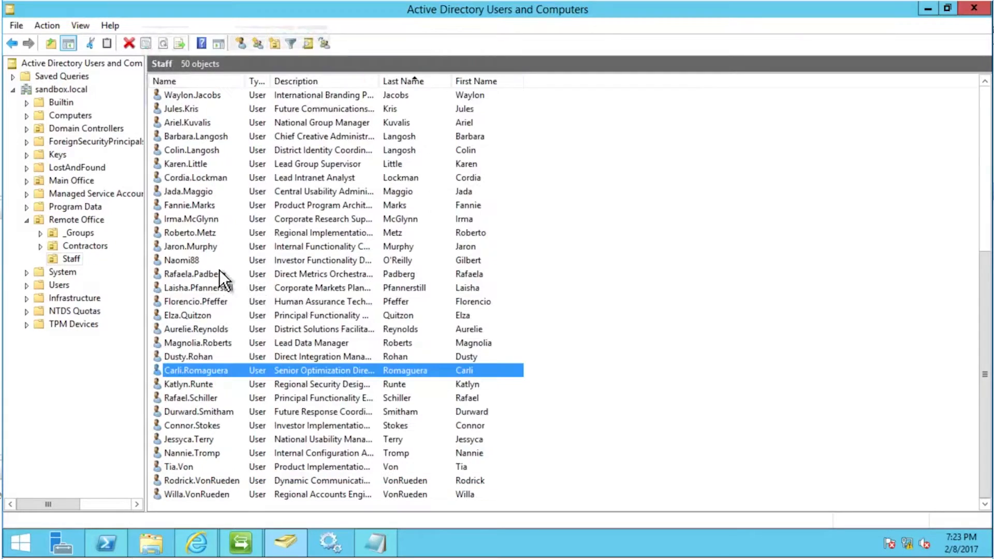
left_click(216, 263)
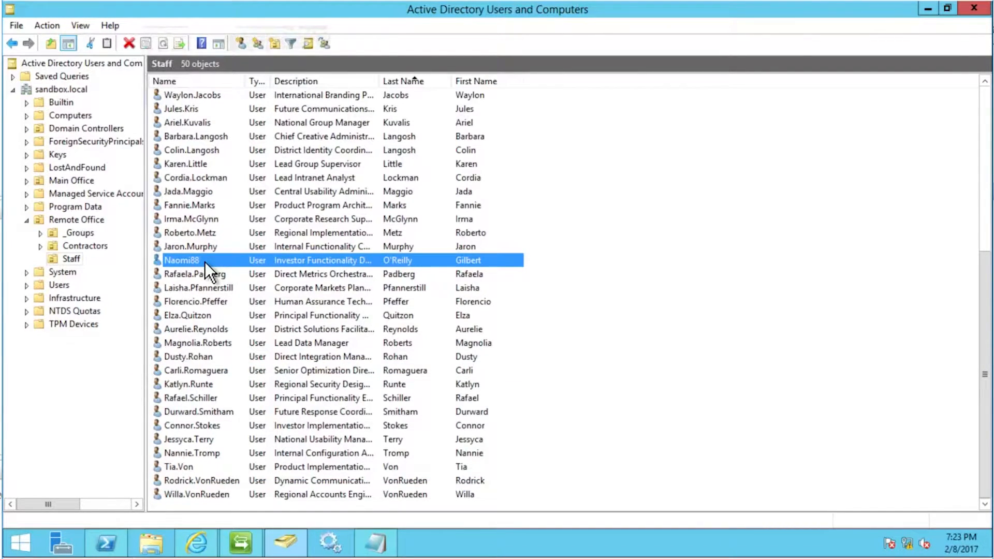
Step: Inspect the user's Account and General details, including the pre-Windows 2000 logon name, then cancel
double_click(204, 262)
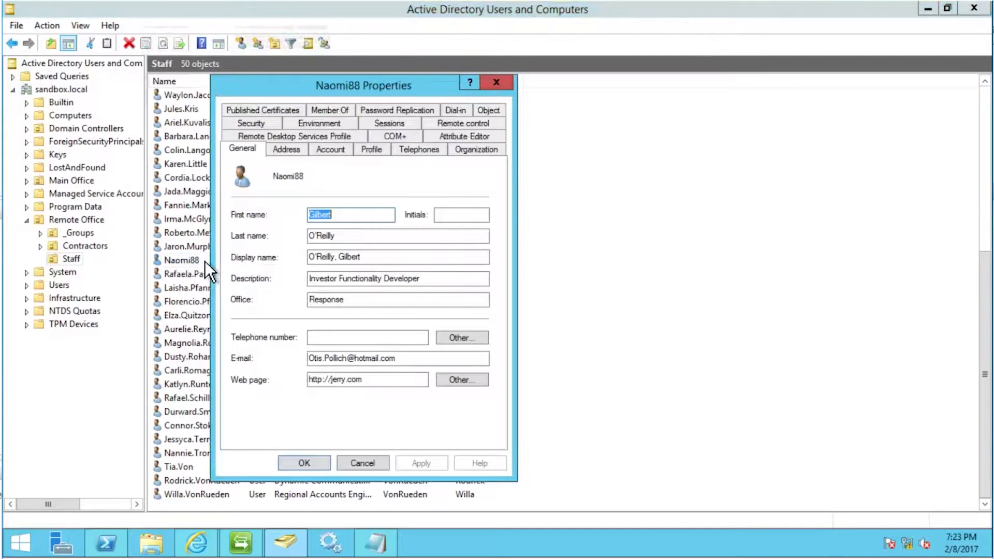
left_click(332, 148)
left_click_drag(402, 217, 356, 218)
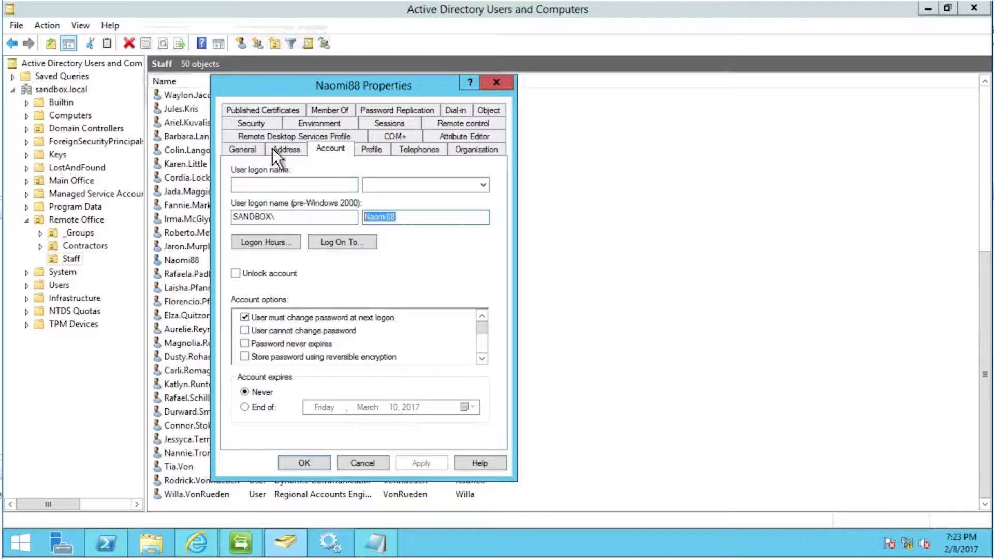
left_click(253, 154)
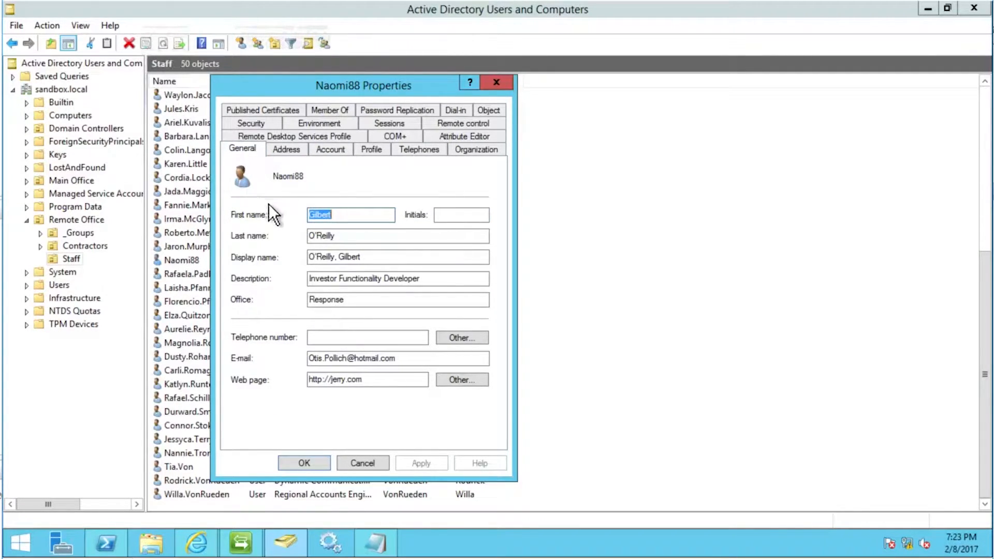
left_click(339, 159)
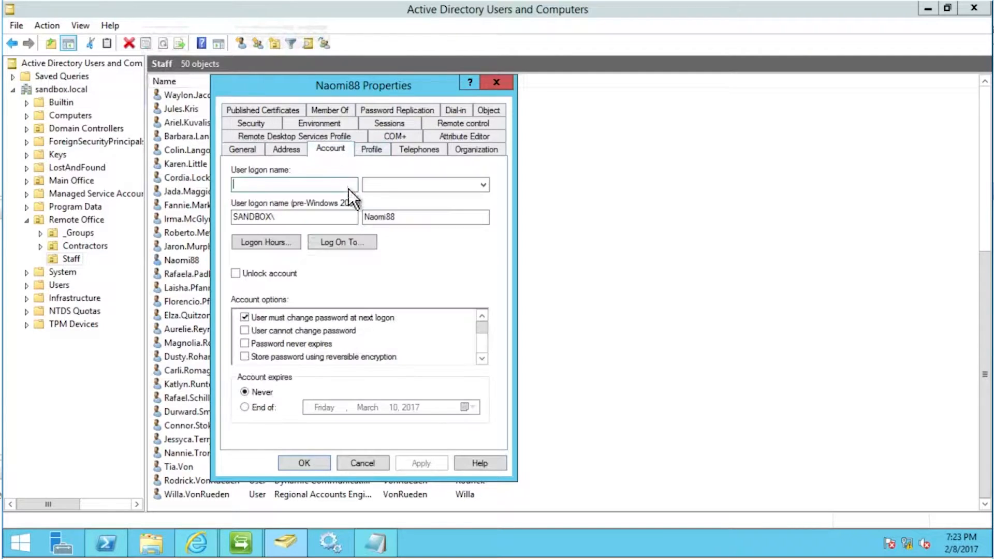
left_click(361, 462)
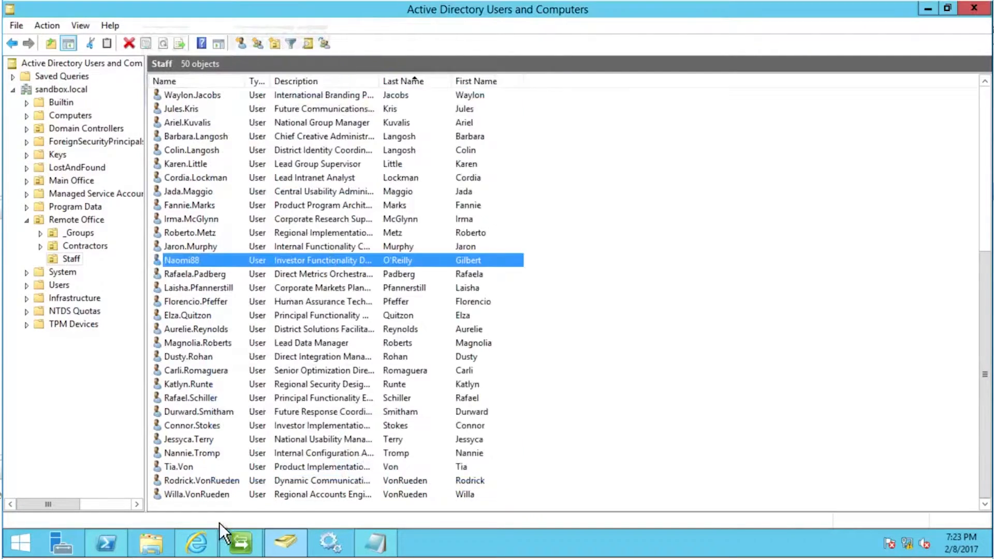
Step: Search the MIM Portal Users list for the staff user by first name
left_click(197, 542)
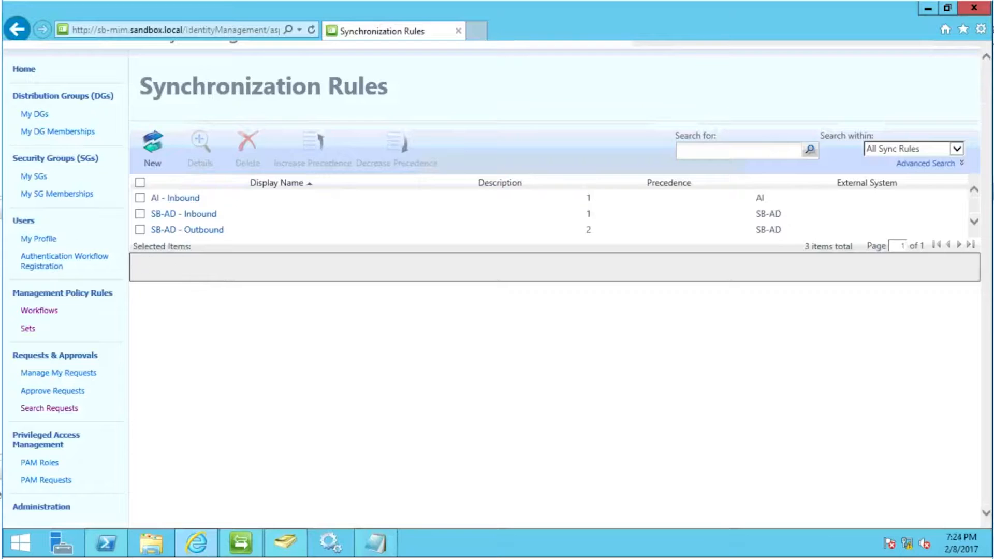
left_click(18, 222)
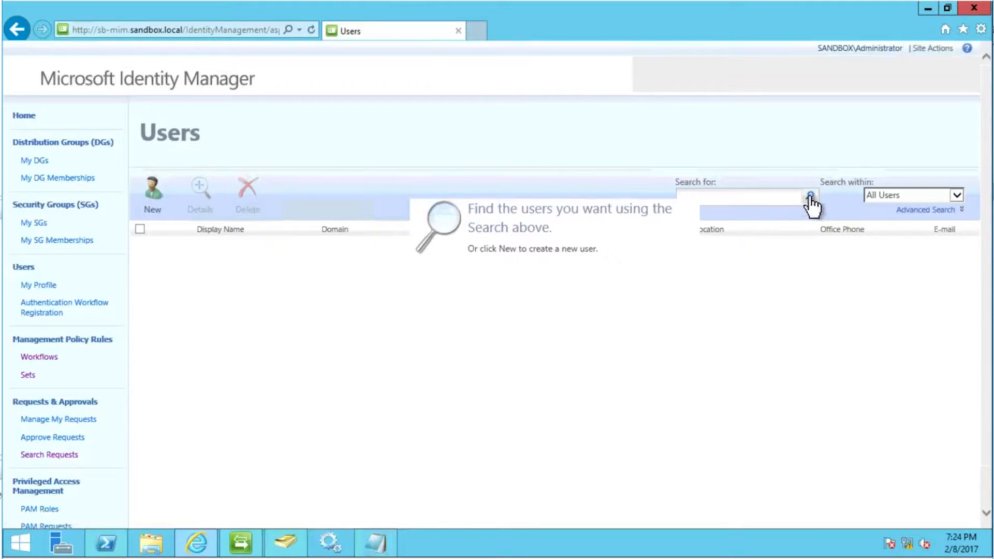
type("naomi")
key("Return")
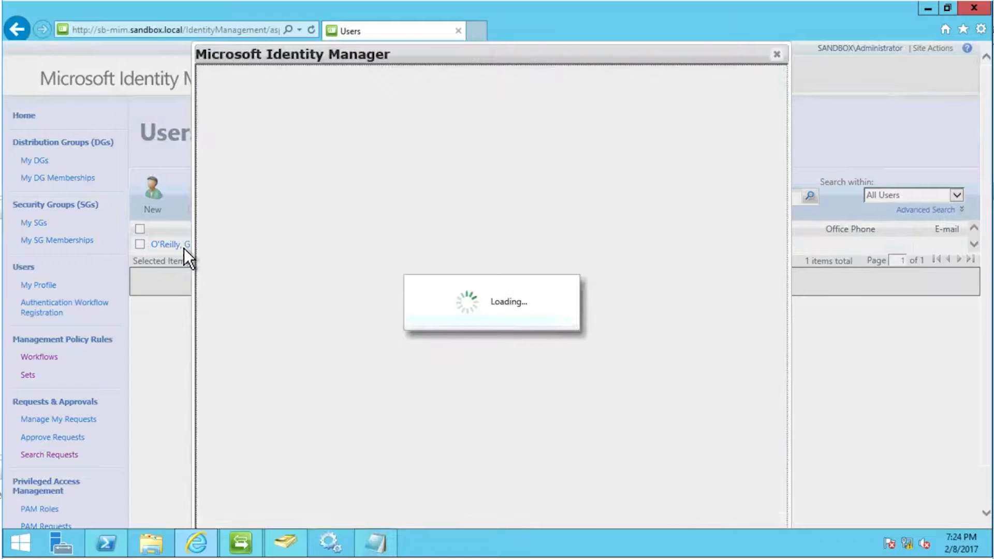
scroll(265, 400, "down", 2)
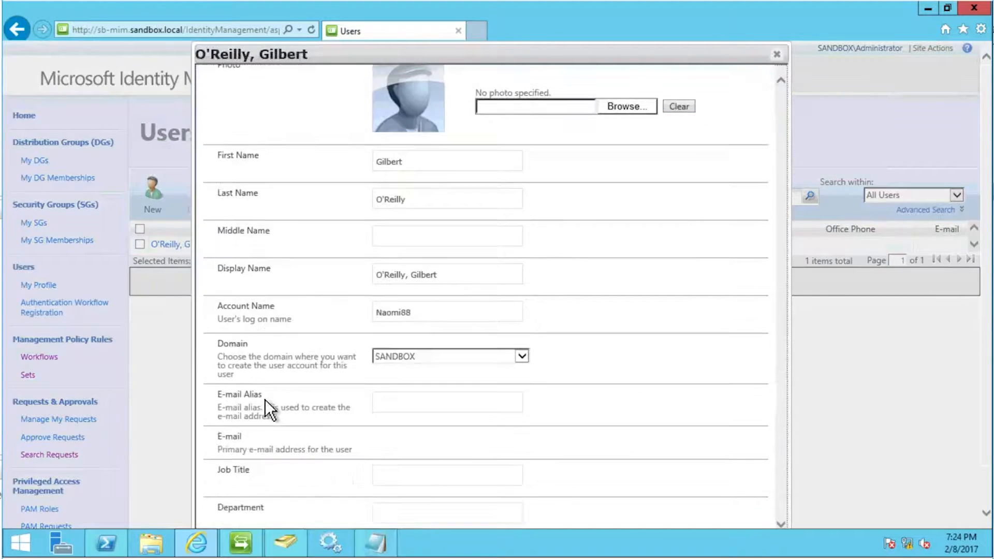
Step: Replace the user's Account Name with the new first.last form and submit the request
left_click(378, 275)
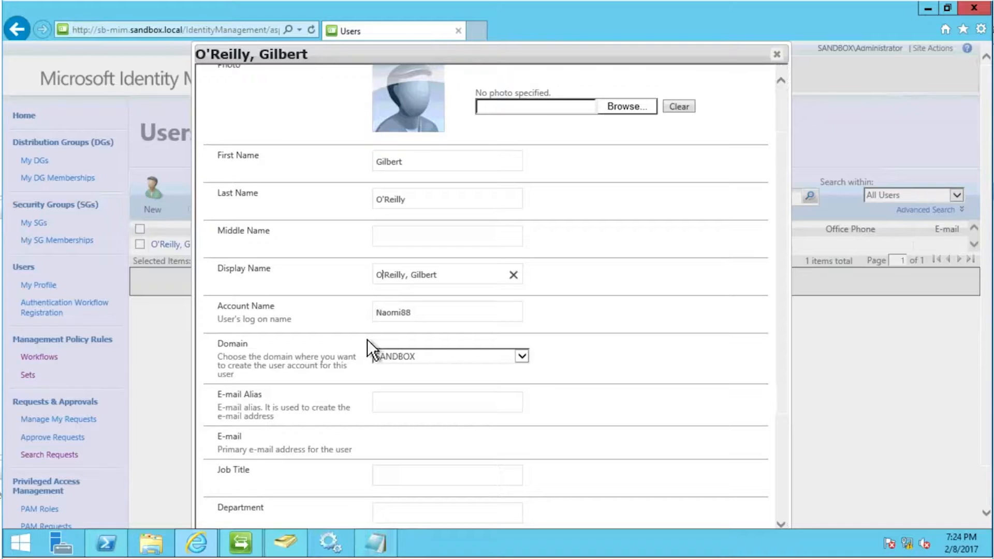
key("Tab")
scroll(561, 447, "down", 5)
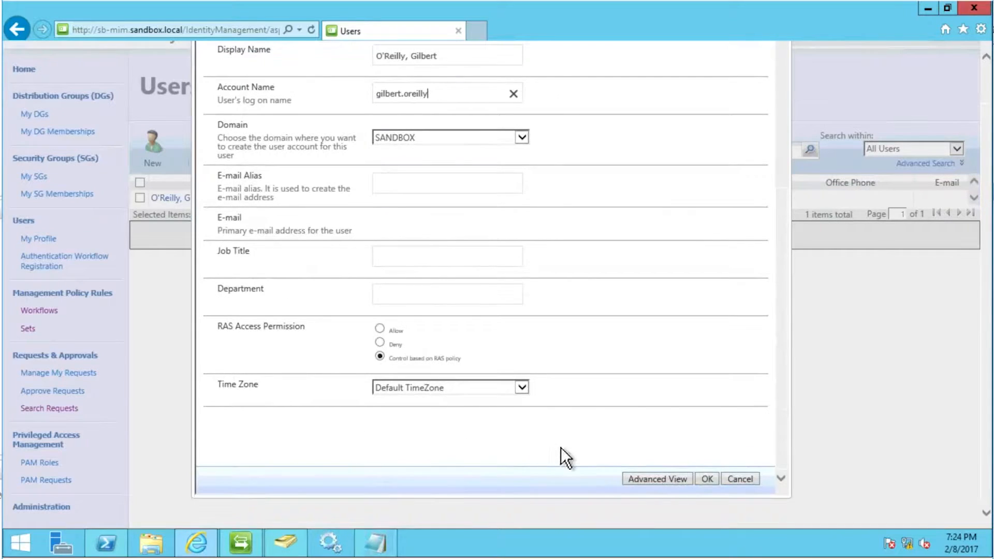
left_click(714, 481)
left_click(707, 184)
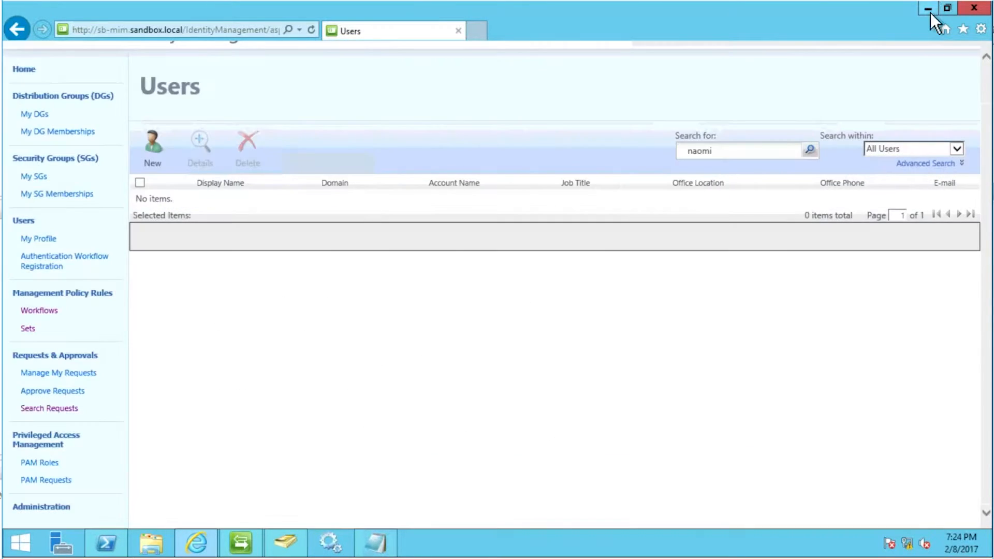
left_click(928, 8)
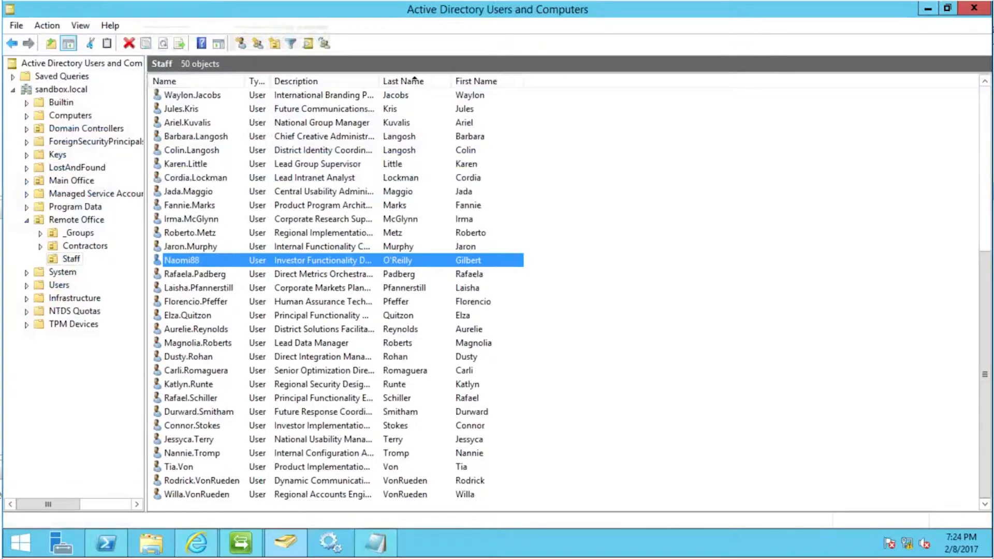
Step: Run the Delta Import and Delta Sync profiles on the MIM Service management agent
left_click(241, 542)
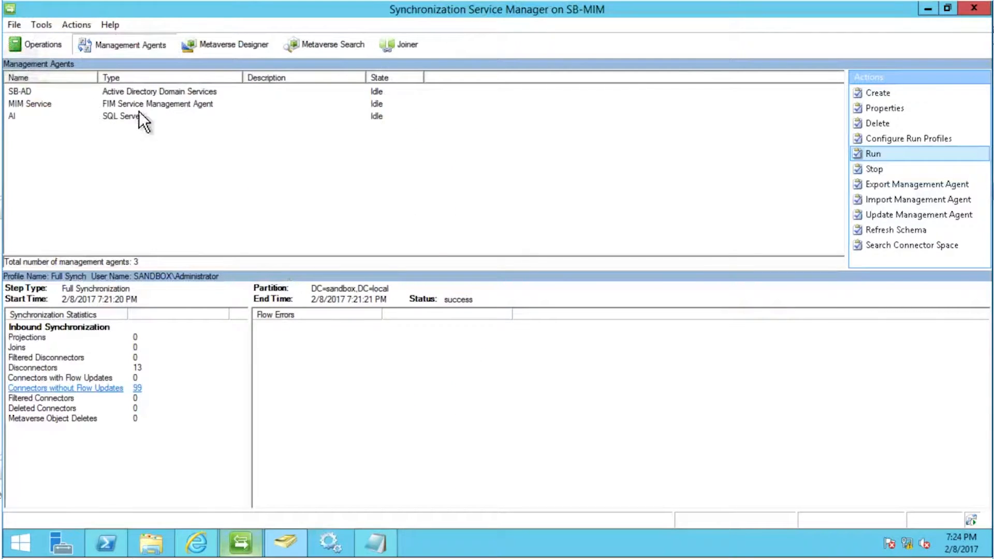
left_click(237, 104)
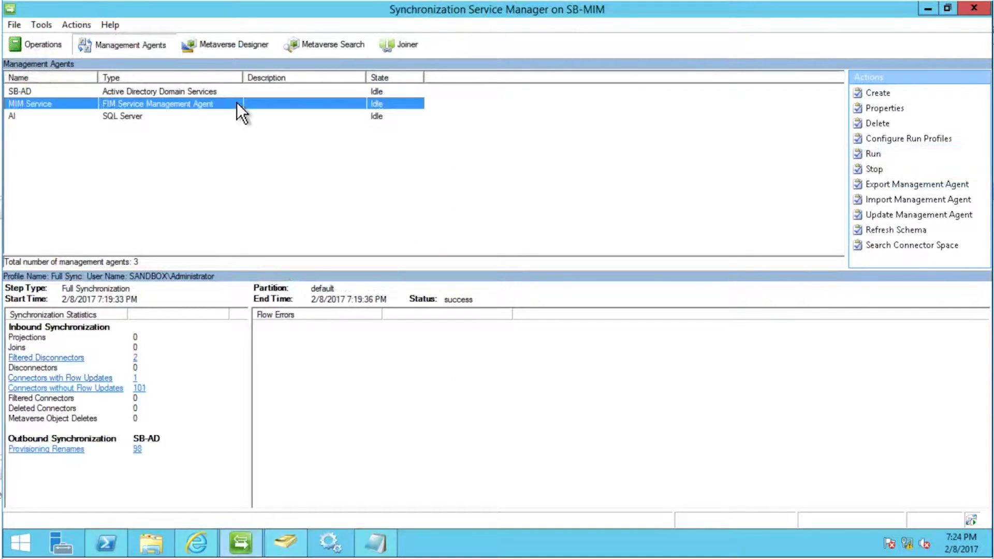
left_click(880, 154)
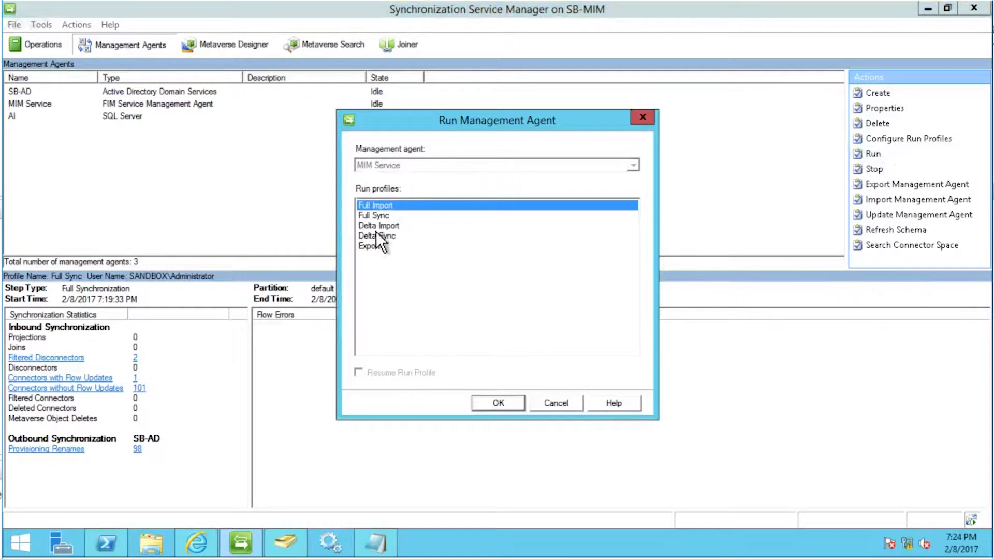
double_click(372, 222)
left_click(864, 152)
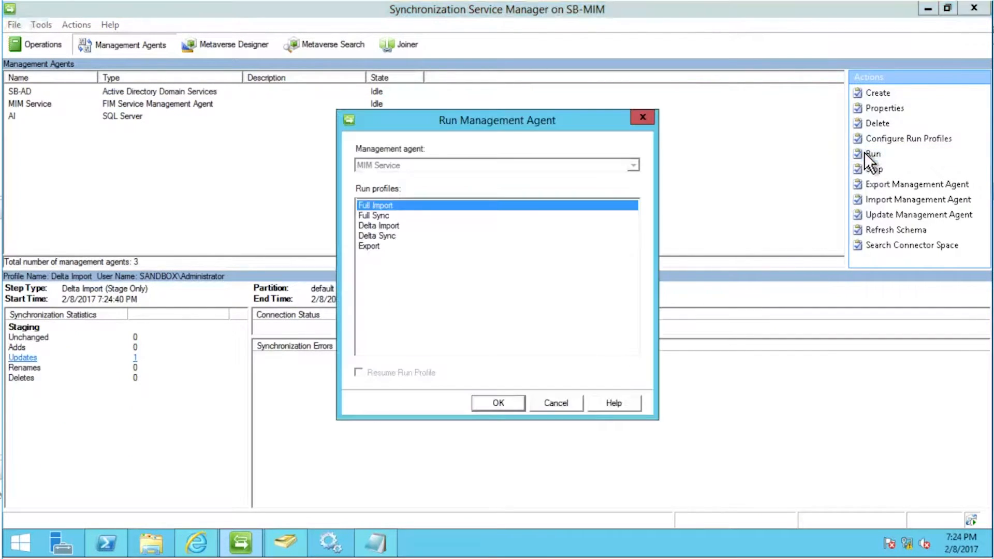
double_click(381, 236)
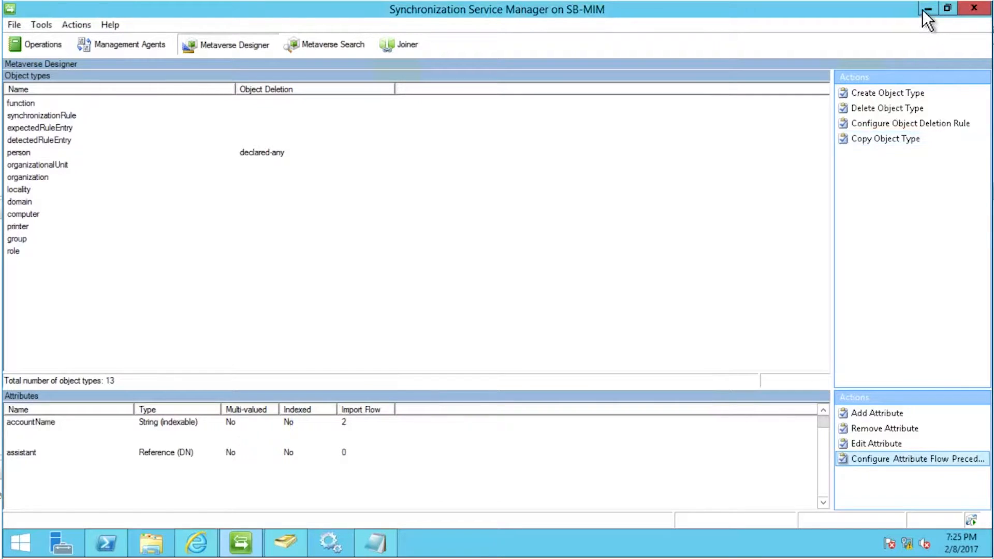
Step: Enter the new first.last account name as the user's pre-Windows 2000 logon name
left_click(927, 9)
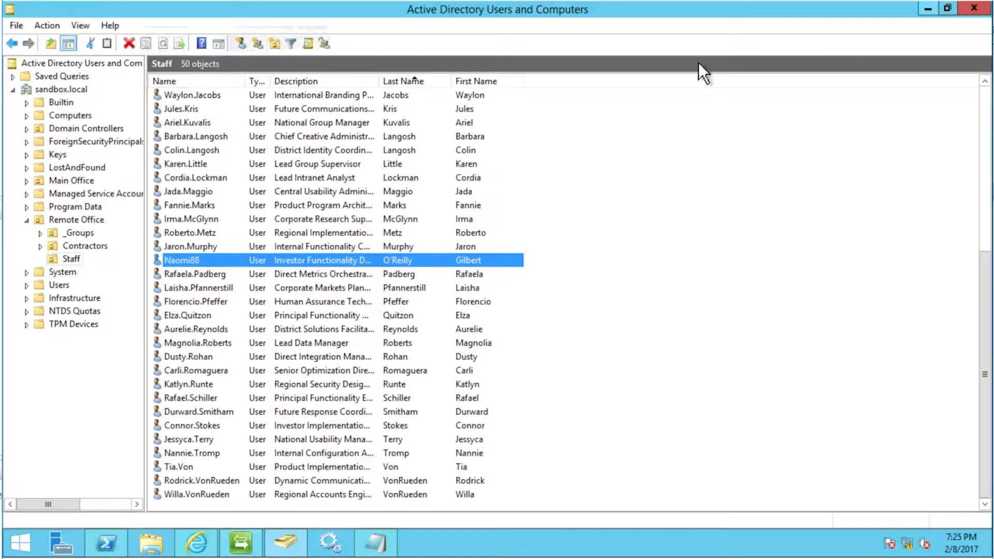
right_click(228, 263)
left_click(262, 475)
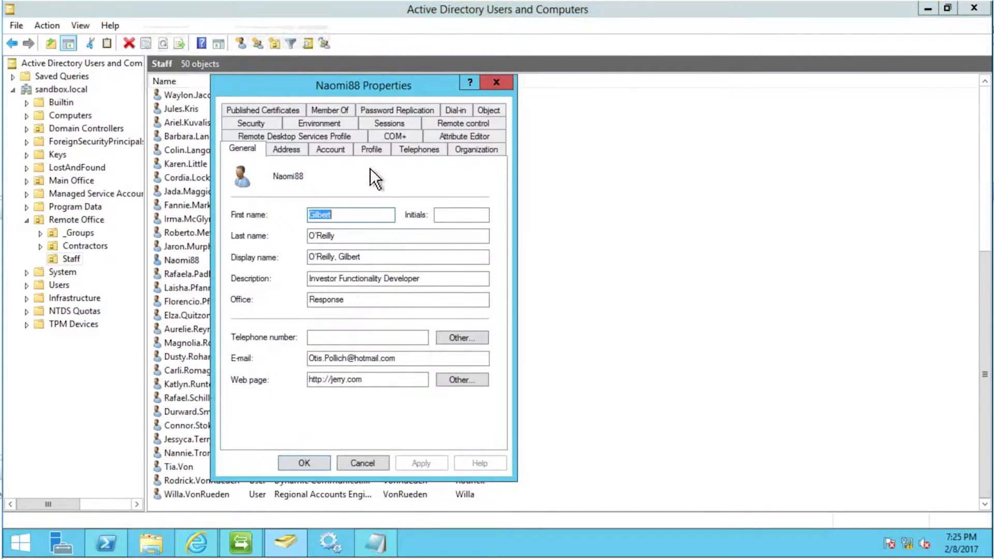
left_click(331, 149)
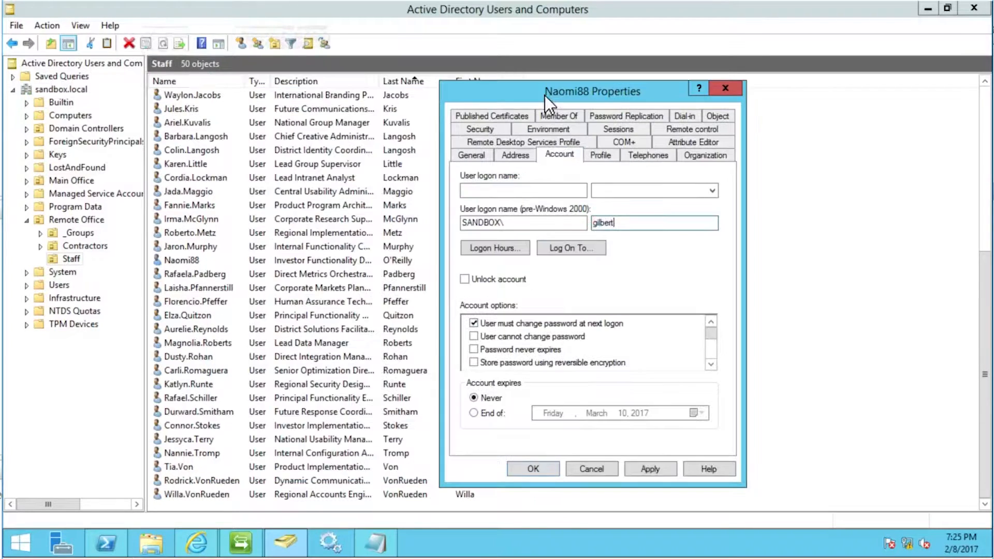
Step: Save the new logon name, then run Delta Import and Delta Sync on SB-AD
key("Return")
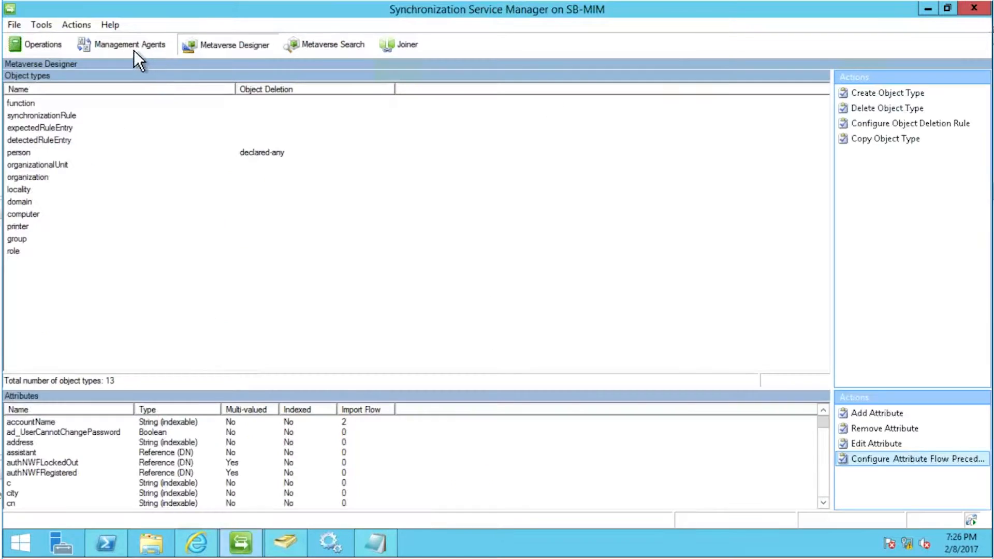
left_click(134, 49)
left_click(105, 92)
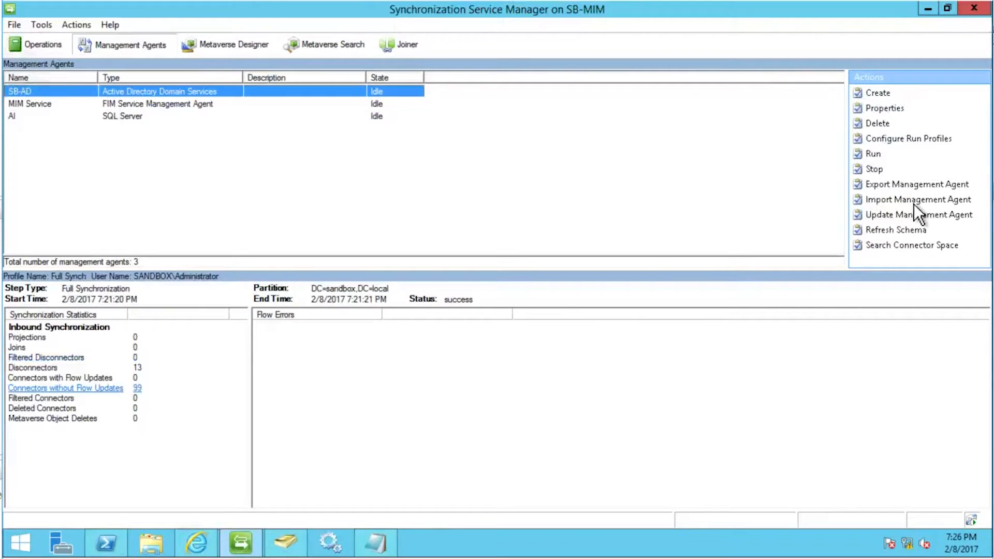
left_click(872, 154)
double_click(387, 227)
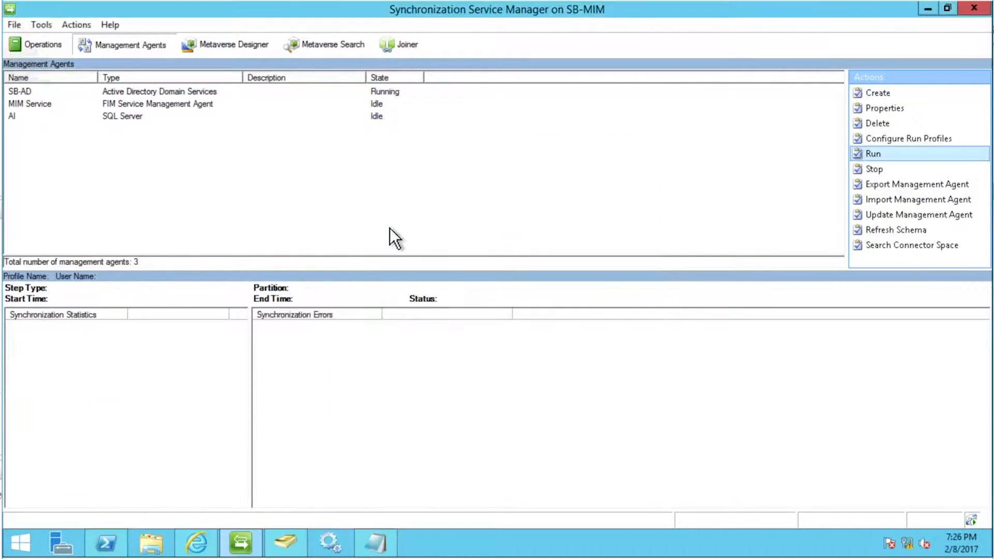
left_click(873, 154)
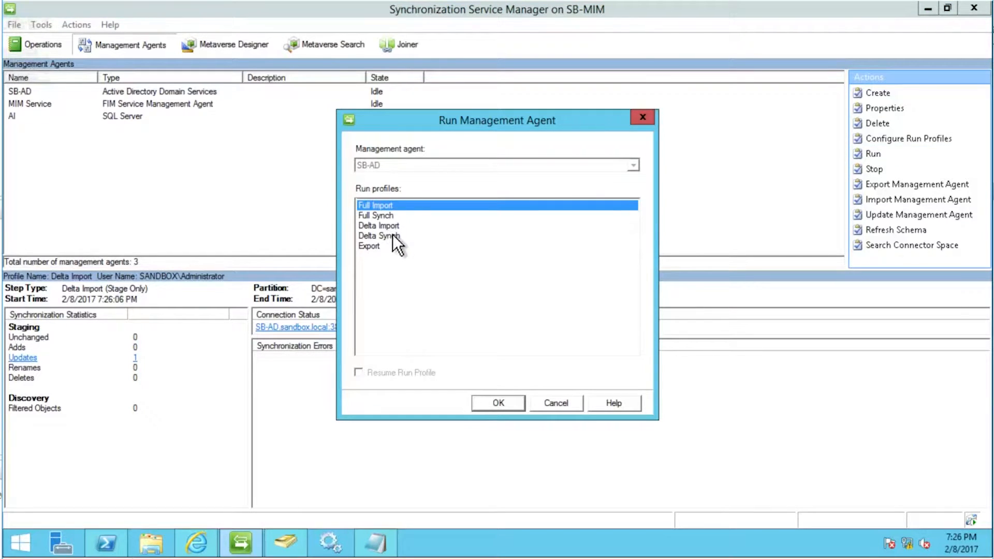
double_click(393, 235)
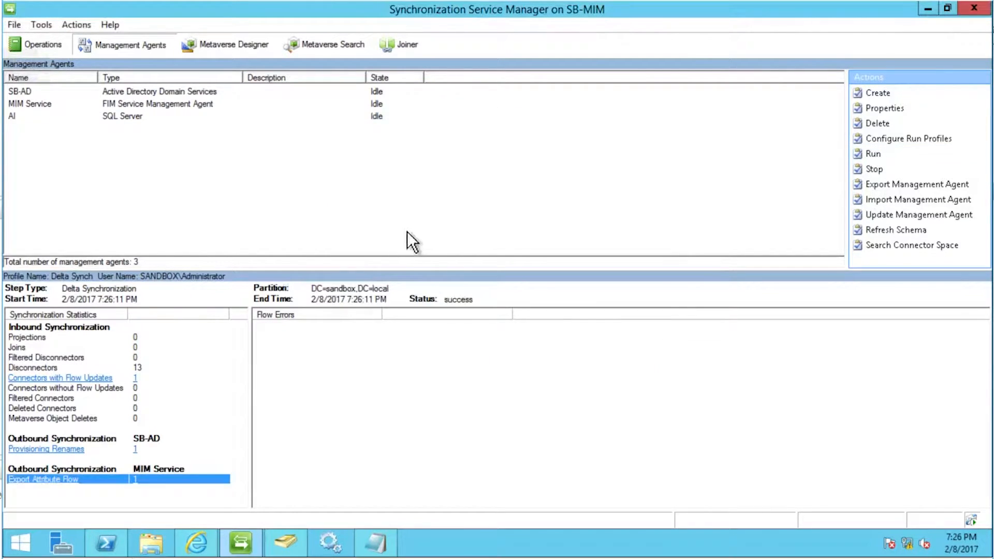
Step: Inspect the user's pending provisioning rename export, then close both result windows
left_click(134, 450)
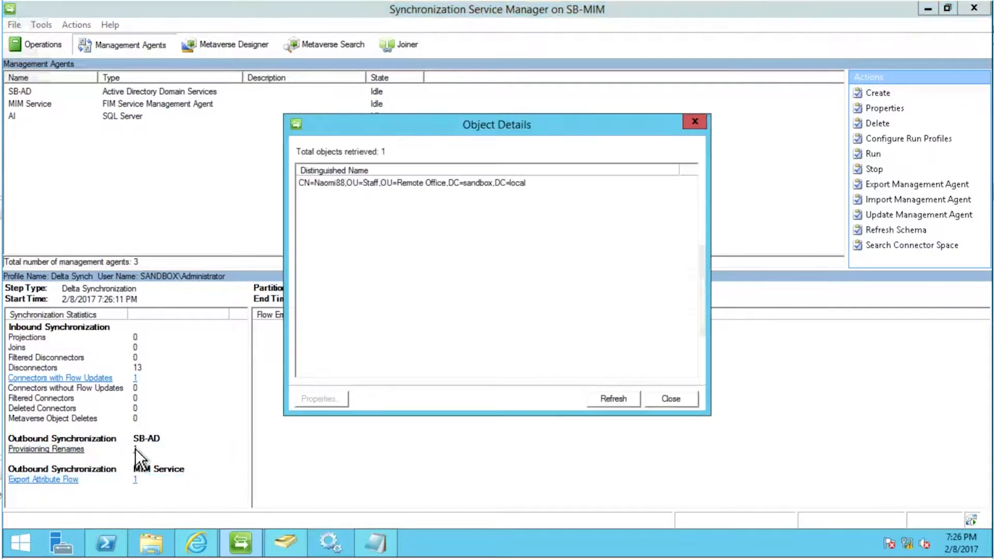
double_click(329, 184)
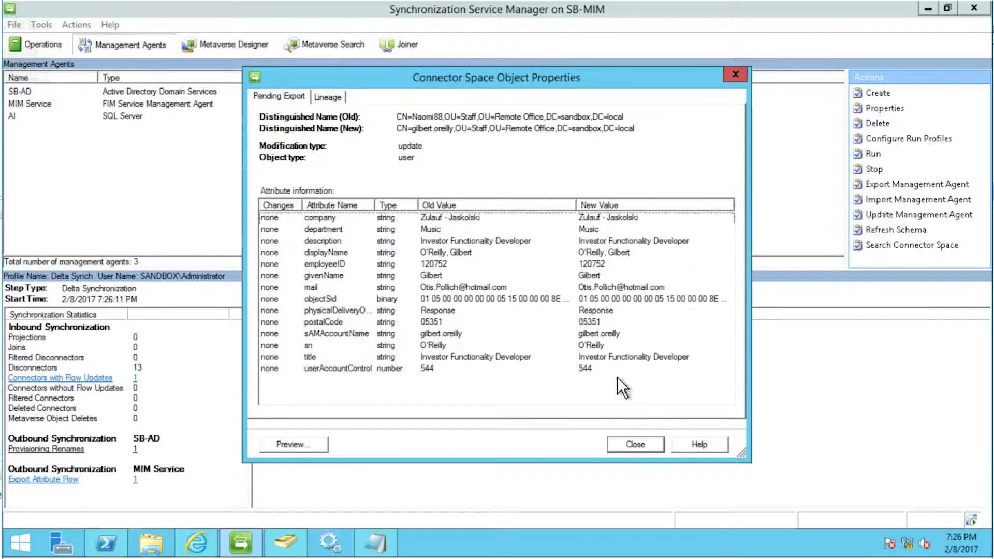
left_click(632, 444)
left_click(671, 399)
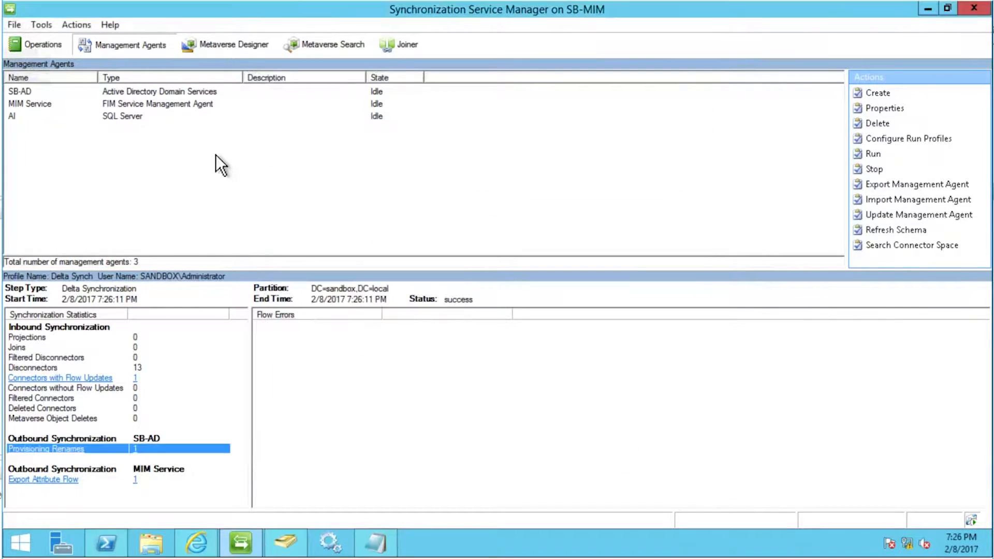
Step: Run the Export profile on the MIM Service management agent
left_click(179, 104)
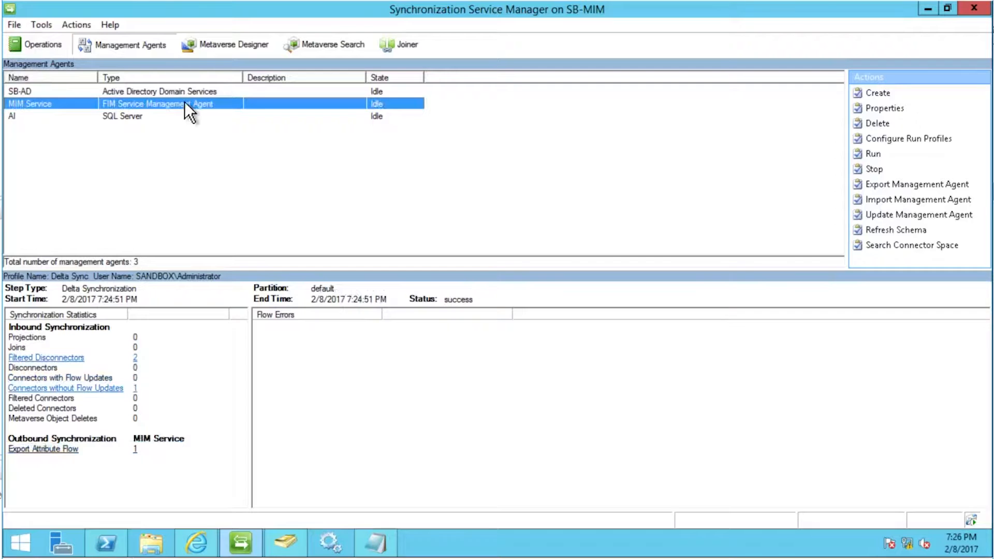
left_click(864, 153)
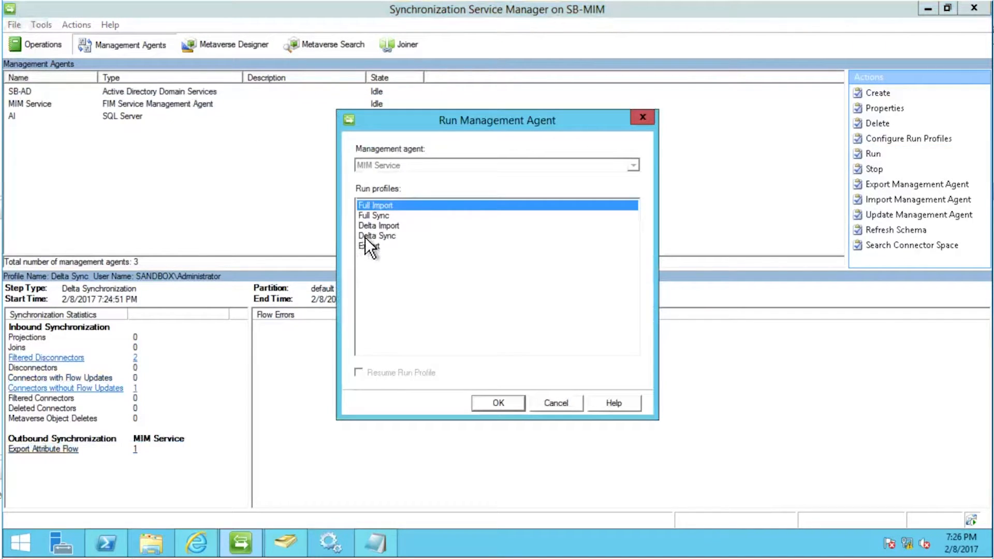
double_click(368, 244)
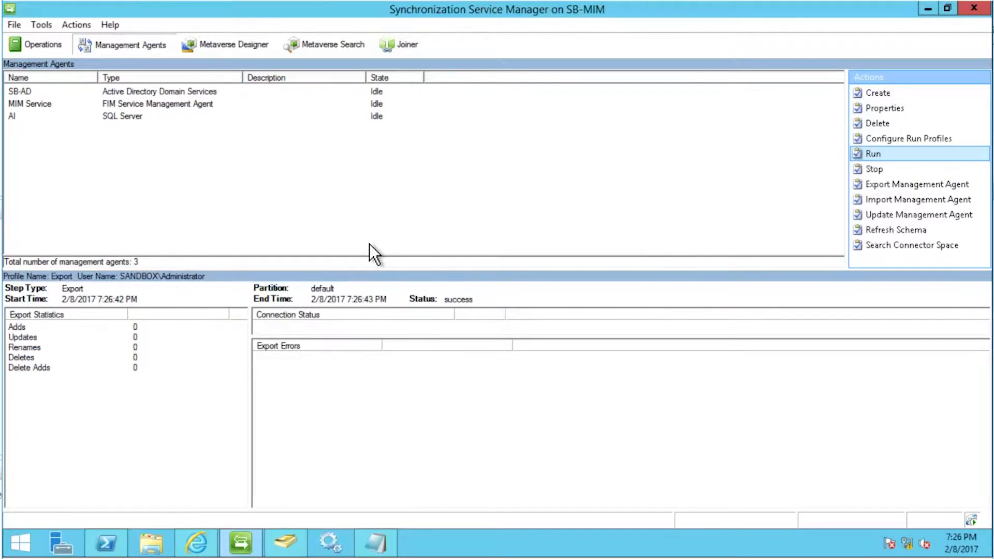
left_click(117, 106)
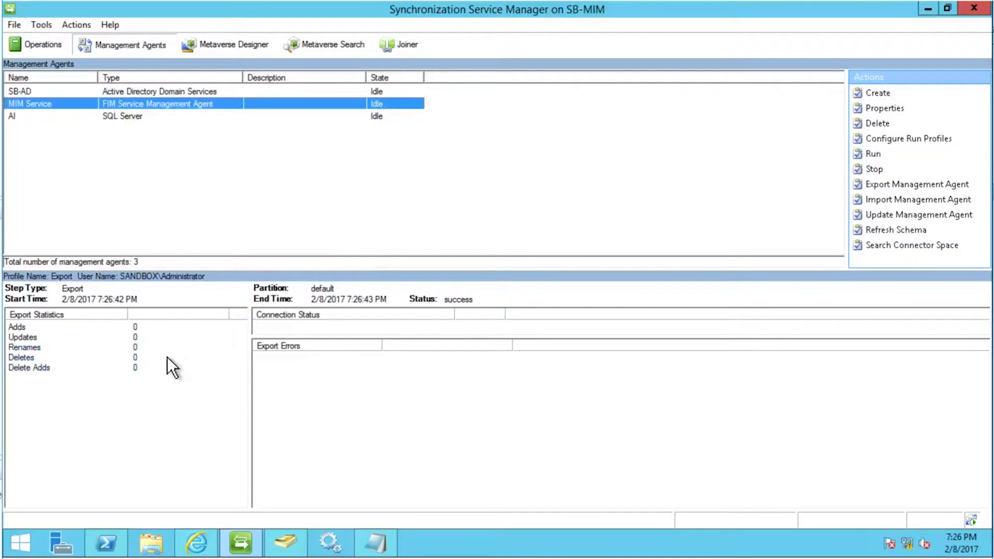
Step: Run Export, Delta Import and Delta Synch on the SB-AD management agent
left_click(311, 91)
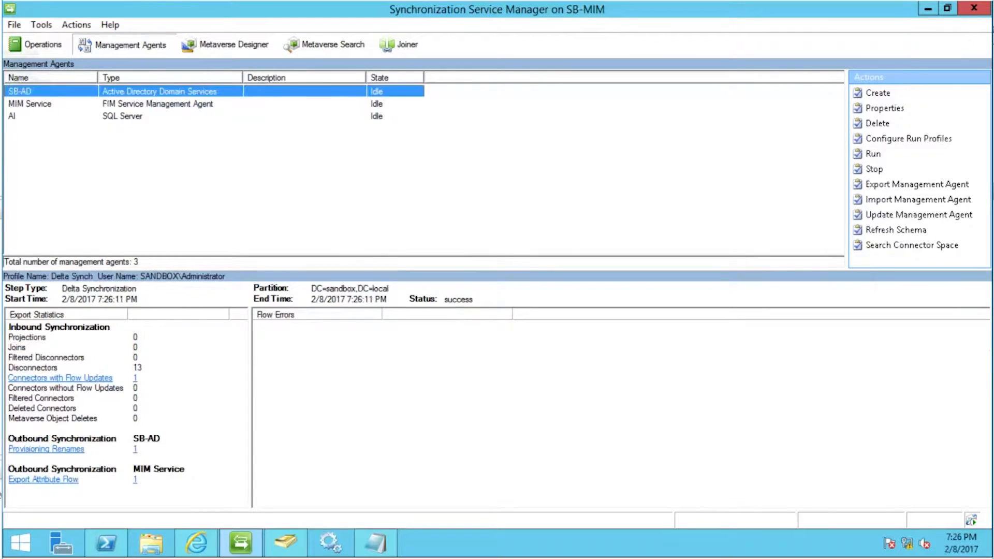
left_click(908, 155)
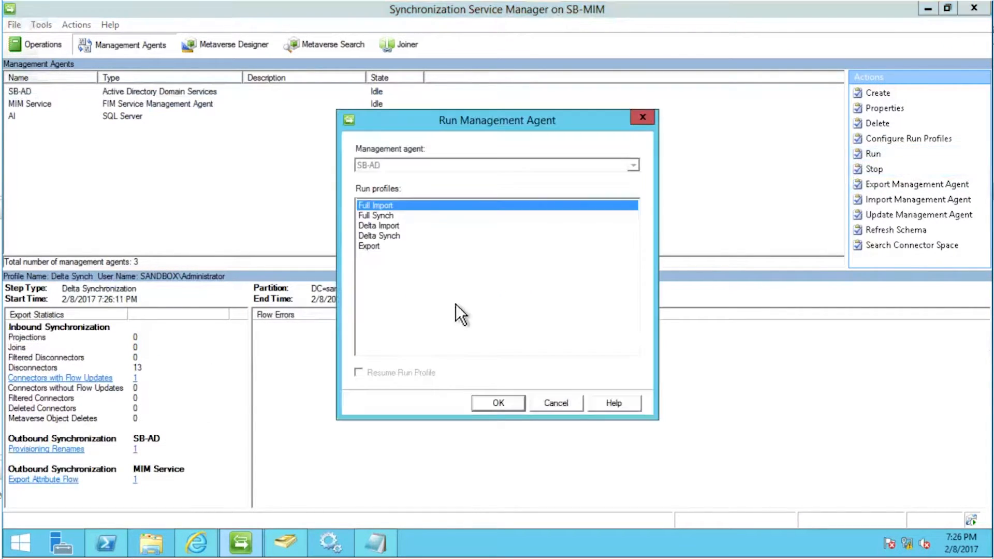
double_click(377, 246)
left_click(857, 154)
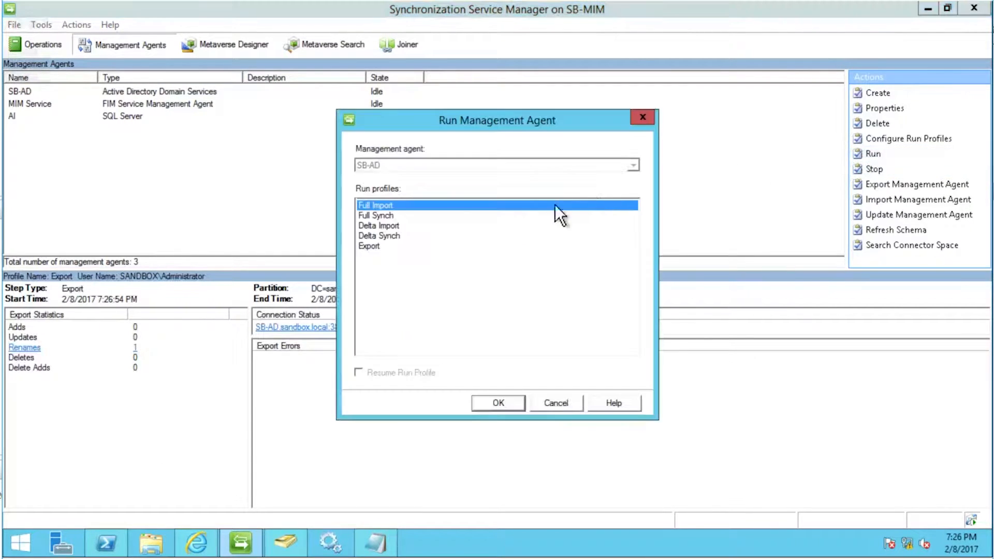
double_click(396, 228)
left_click(853, 155)
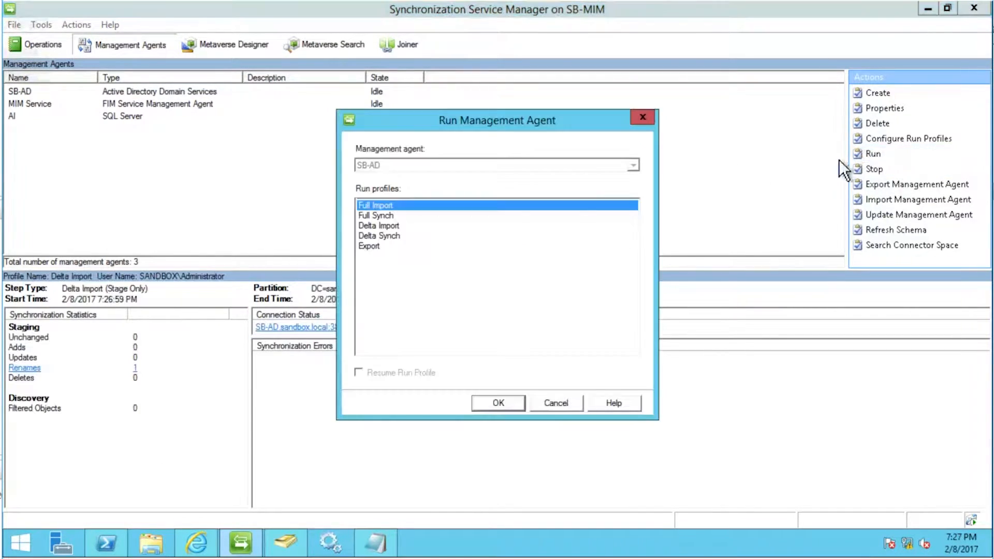
double_click(372, 235)
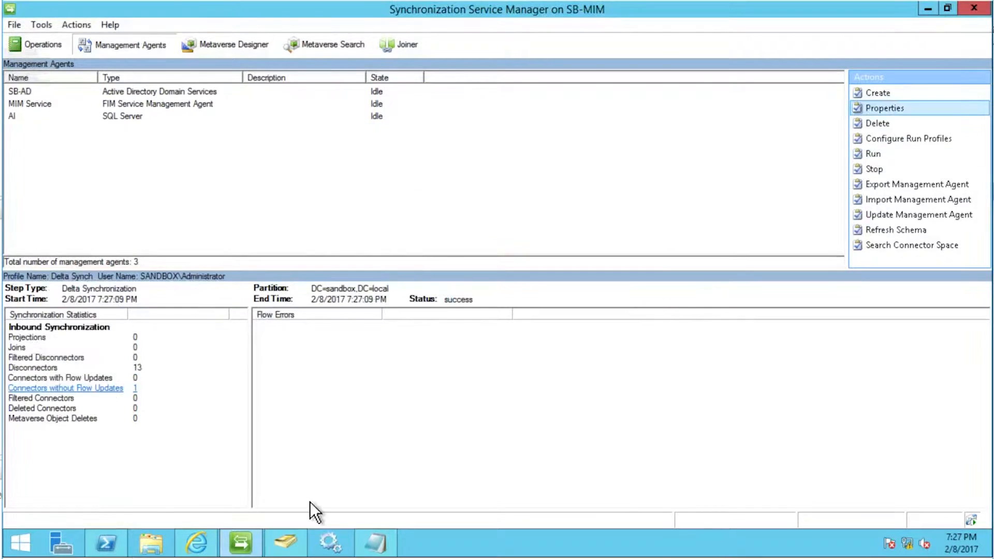
Step: Refresh the Remote Office Staff list and select the user now shown under first.last
left_click(284, 544)
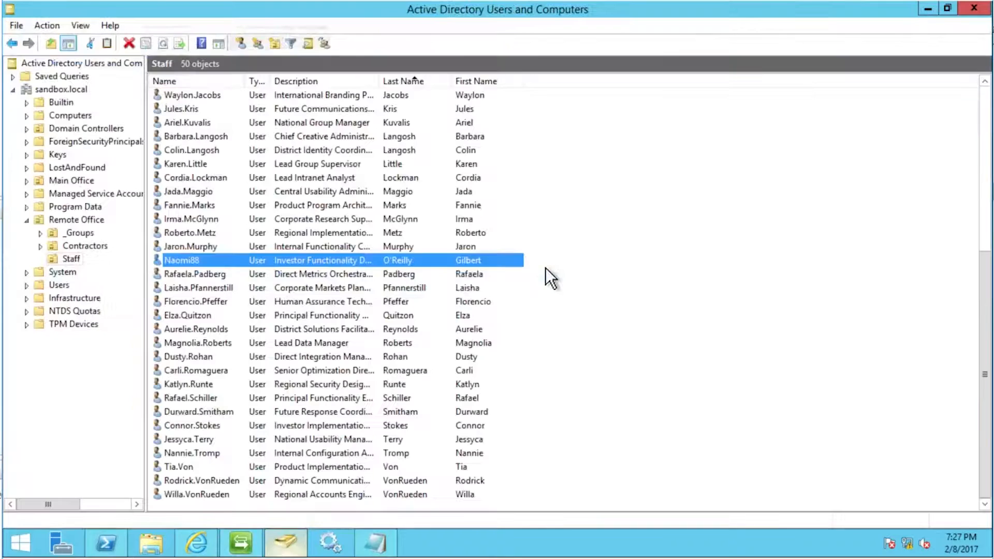
right_click(633, 259)
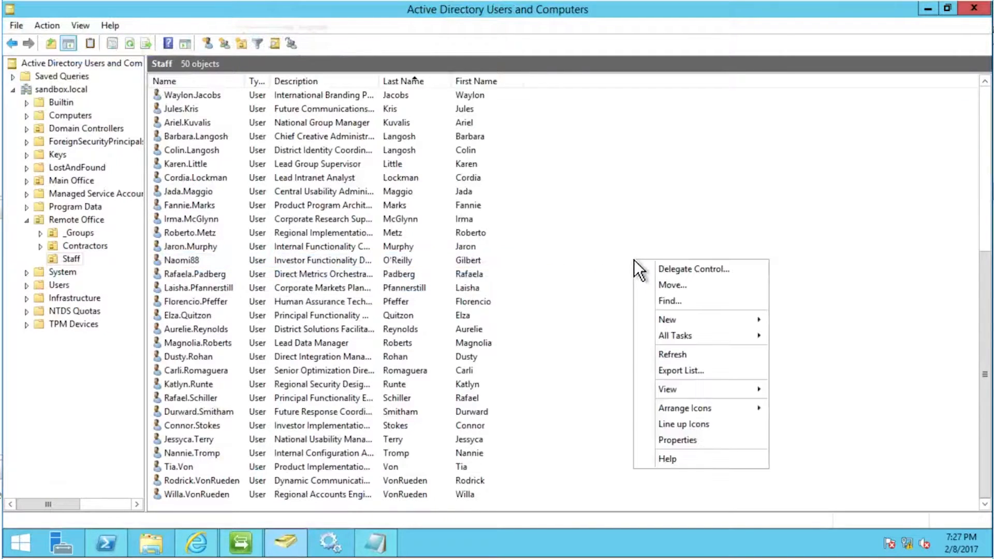
left_click(690, 353)
left_click(234, 275)
scroll(234, 276, "down", 7)
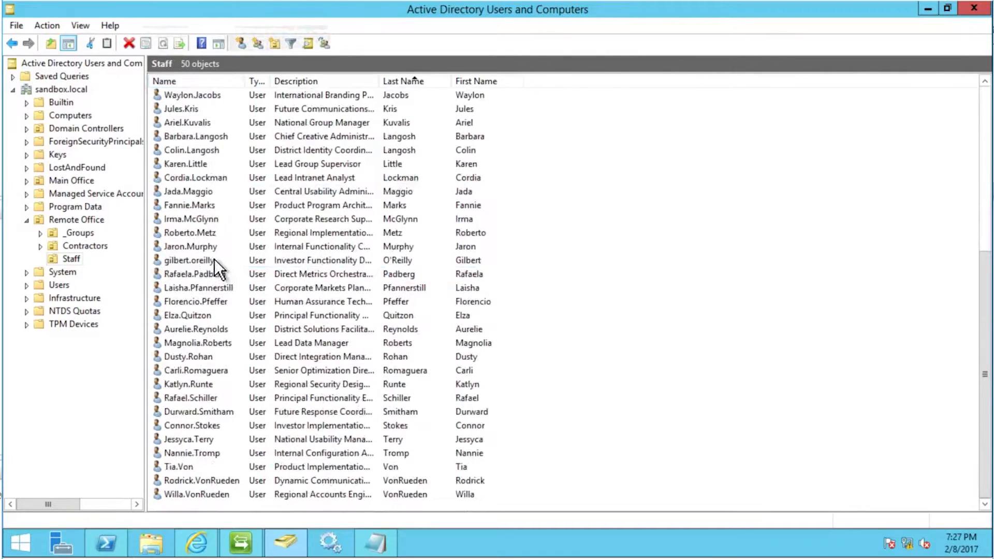
left_click(215, 259)
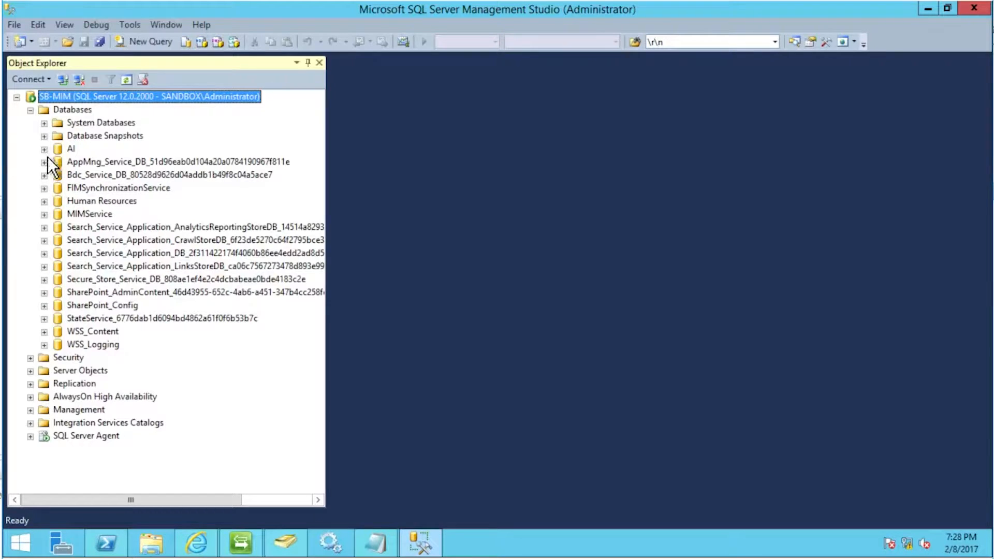
Step: Open the AI database's dbo.updatePeople stored procedure script with Modify
left_click(45, 150)
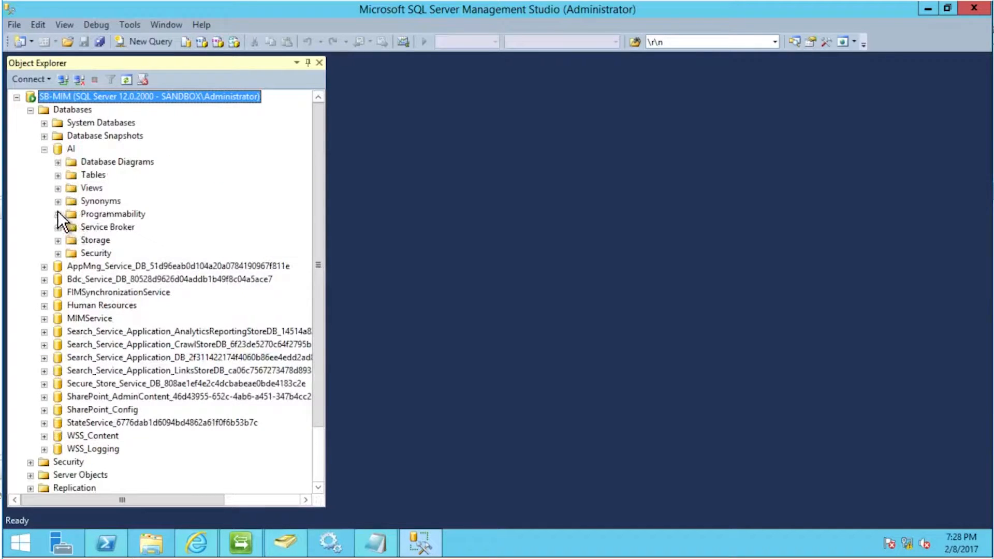
left_click(58, 214)
left_click(72, 228)
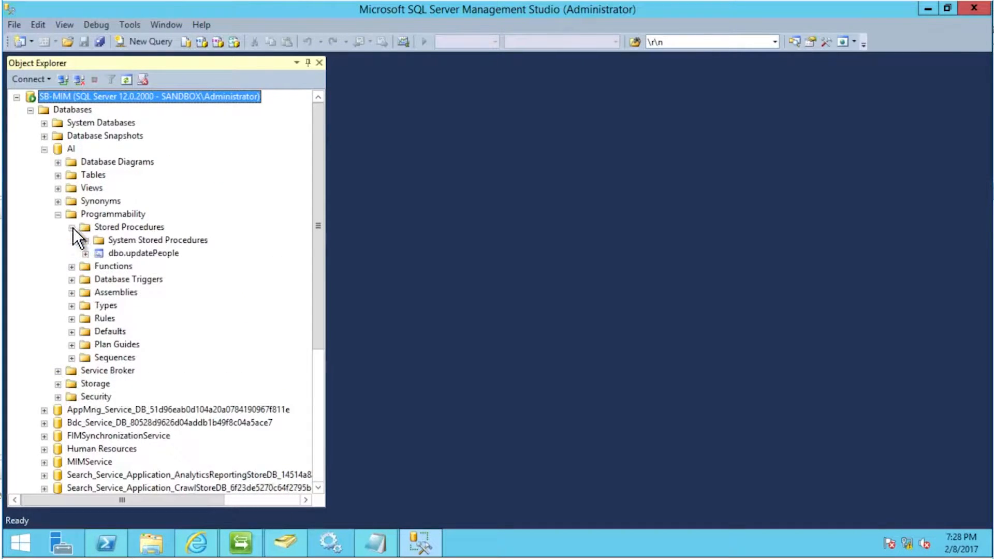
right_click(120, 255)
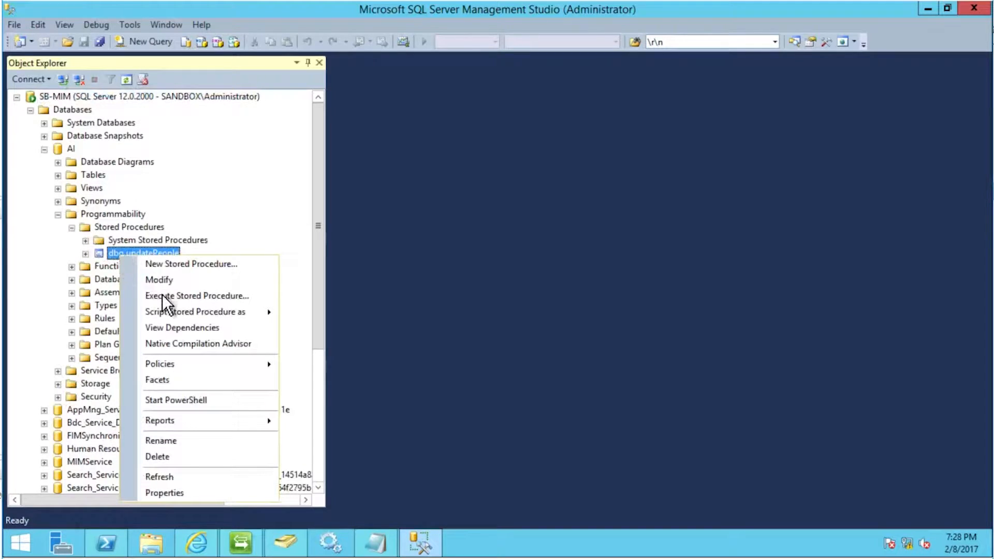
left_click(161, 280)
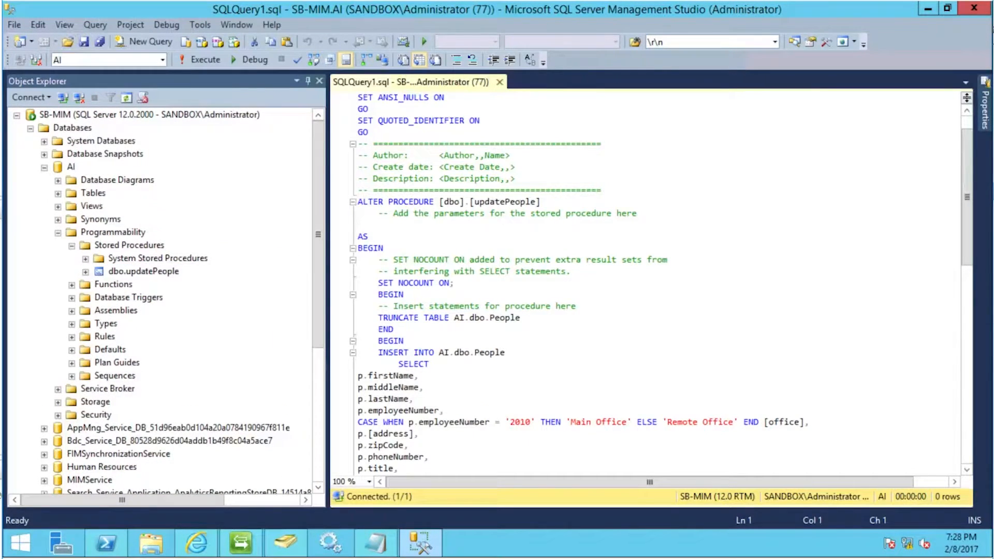
Step: Select the procedure's SELECT query through the last join, then select the AI database
left_click_drag(378, 352, 505, 352)
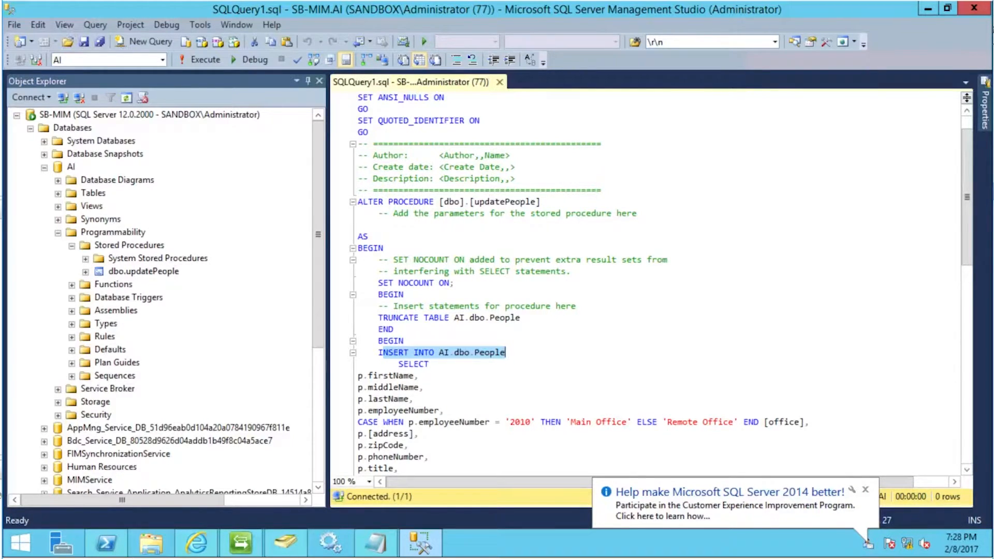
left_click(398, 364)
scroll(398, 364, "down", 5)
scroll(653, 280, "down", 3)
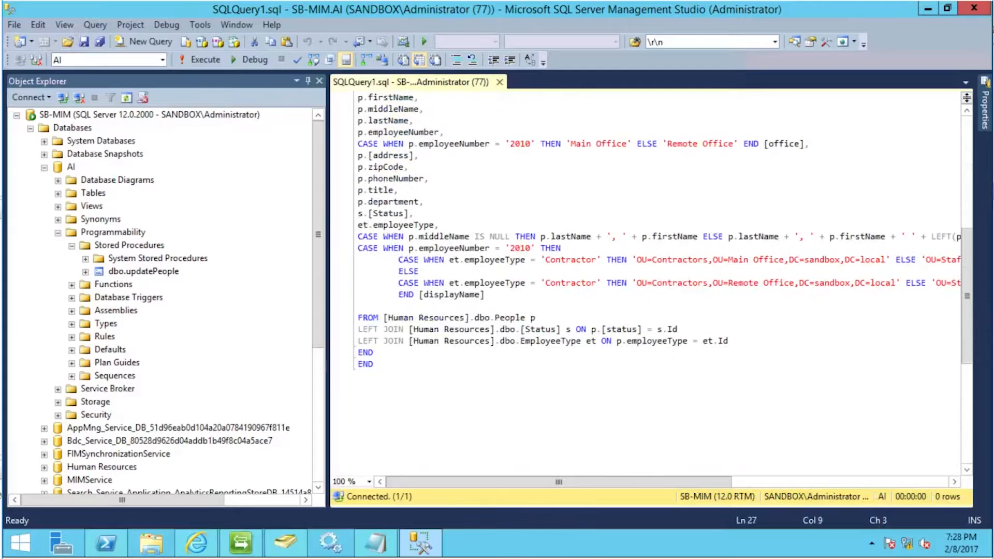
left_click(729, 341, "shift")
key("ctrl+c")
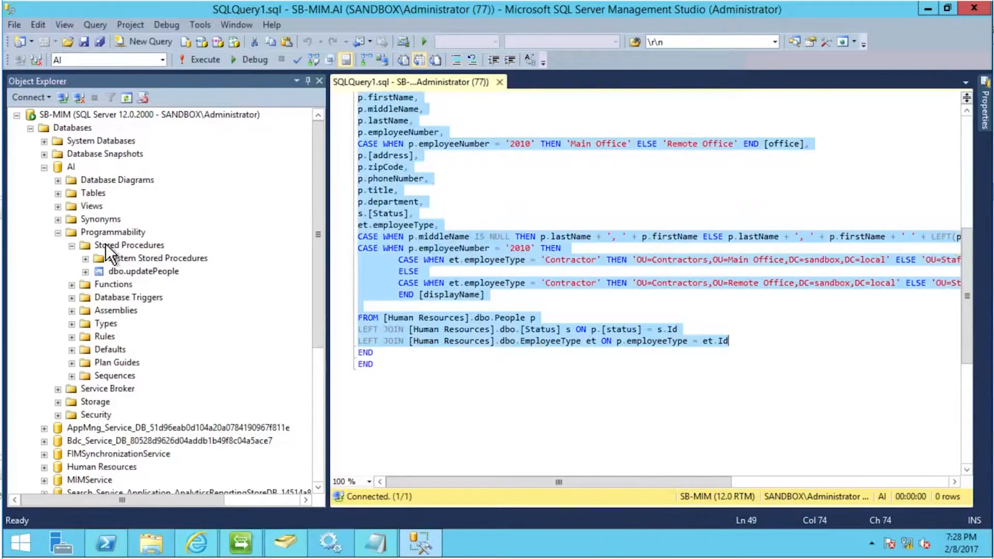
scroll(105, 244, "up", 3)
left_click(70, 166)
left_click(148, 42)
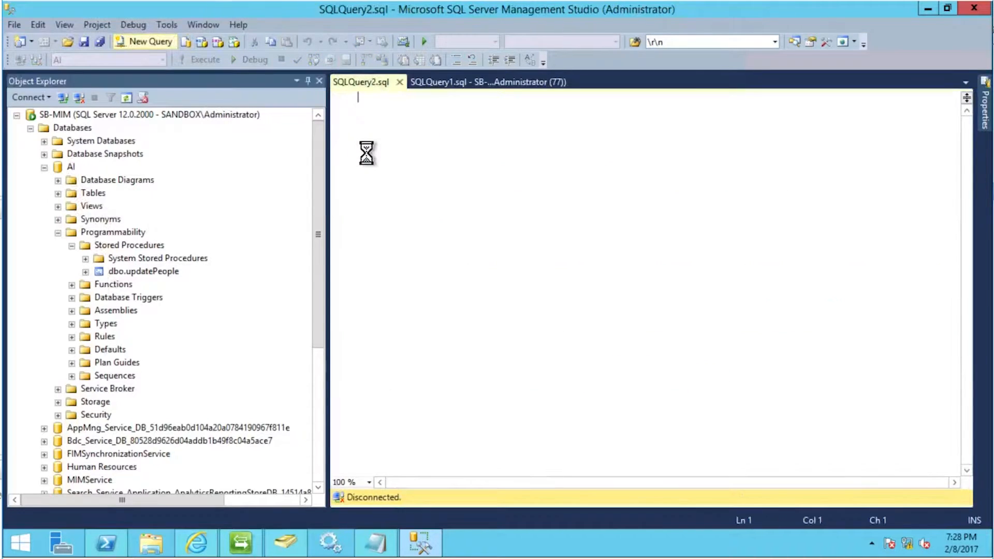
key("ctrl+v")
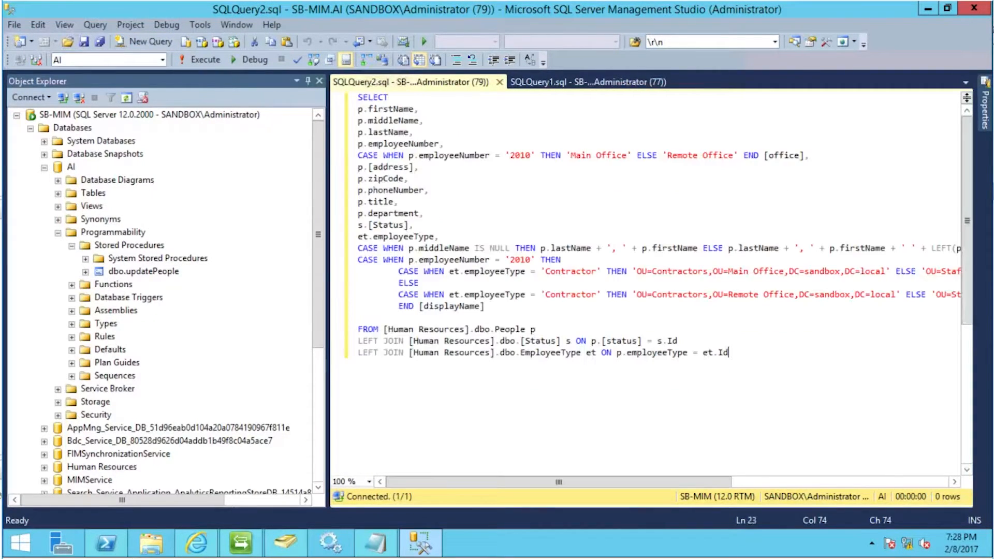
left_click(203, 58)
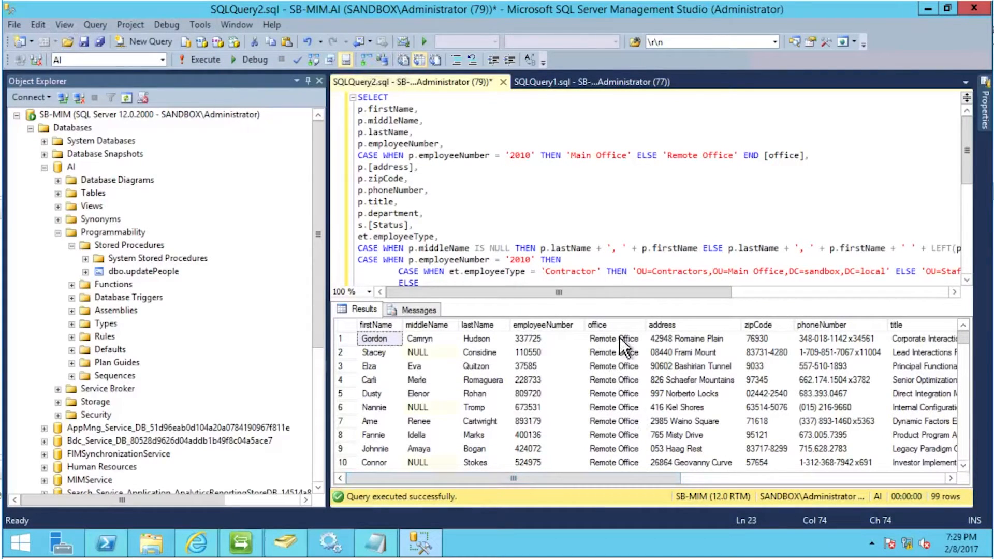
left_click_drag(619, 338, 605, 440)
left_click_drag(585, 480, 782, 384)
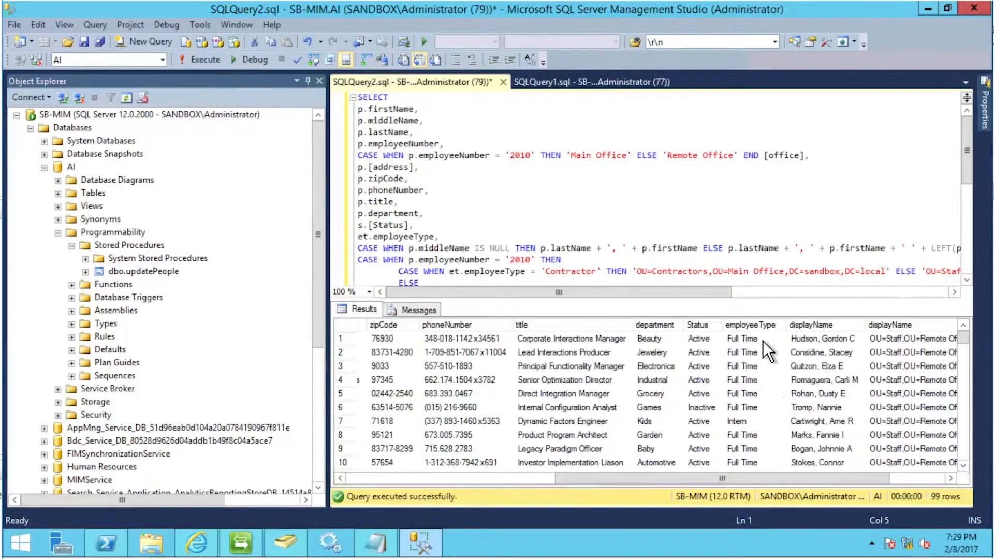
left_click_drag(764, 341, 768, 405)
scroll(766, 348, "down", 11)
left_click_drag(766, 348, 761, 409)
left_click_drag(743, 478, 443, 486)
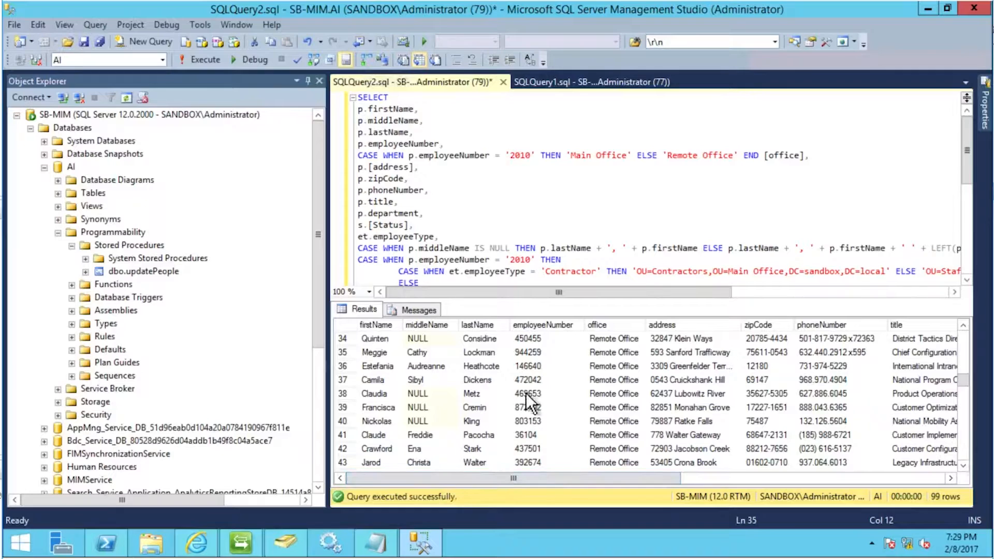
left_click(604, 407)
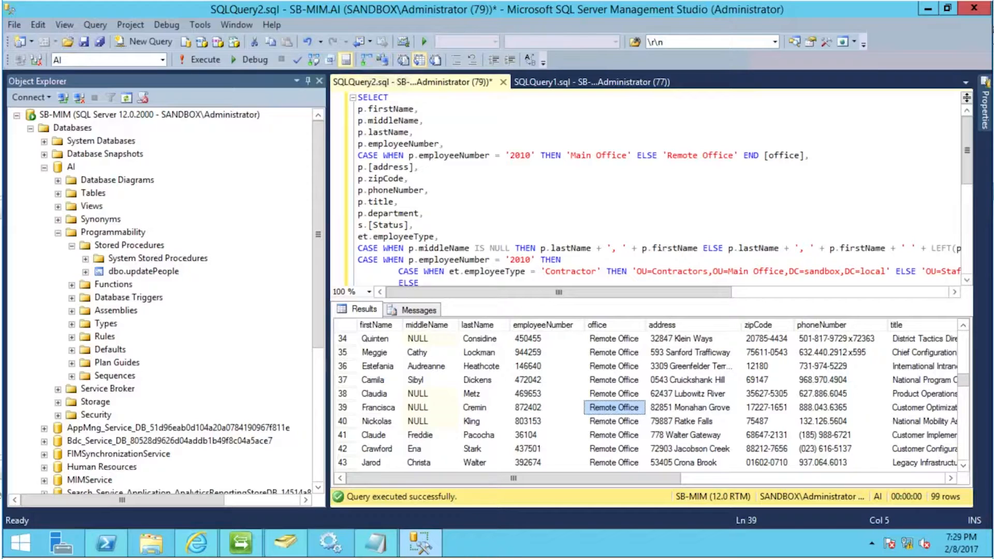
scroll(517, 197, "down", 1)
left_click_drag(358, 201, 477, 196)
key("ctrl+c")
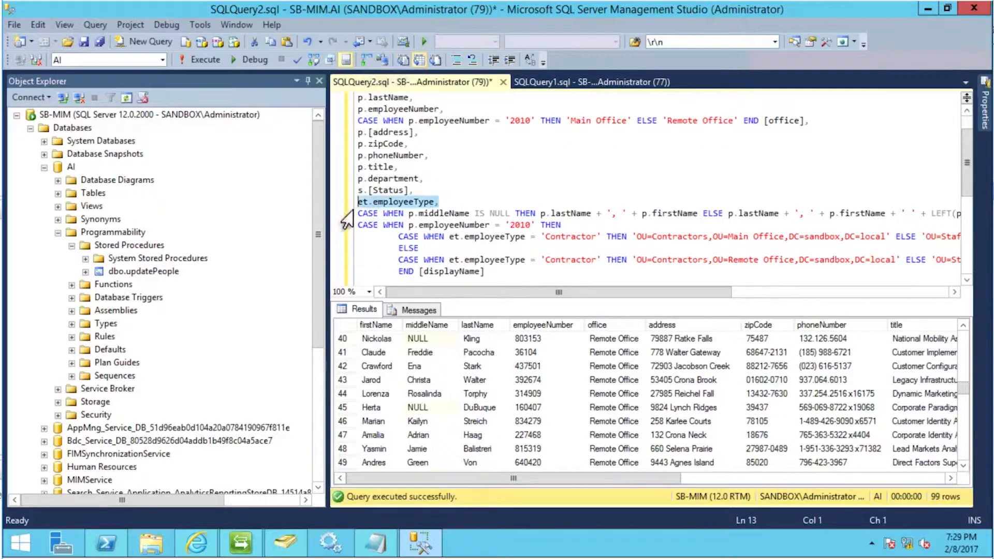
key("Delete")
left_click(810, 121)
key("Return")
key("ctrl+v")
key("F5")
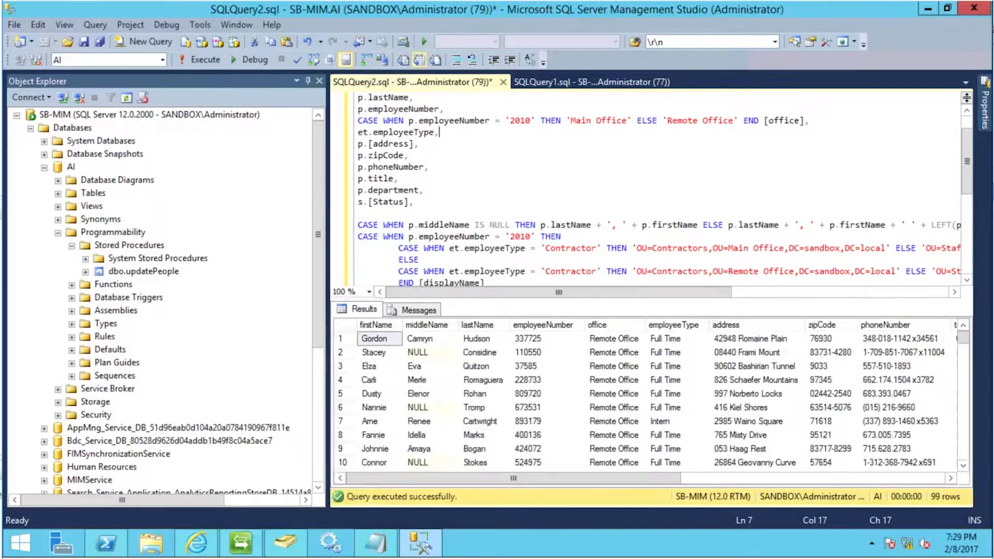
left_click(614, 421)
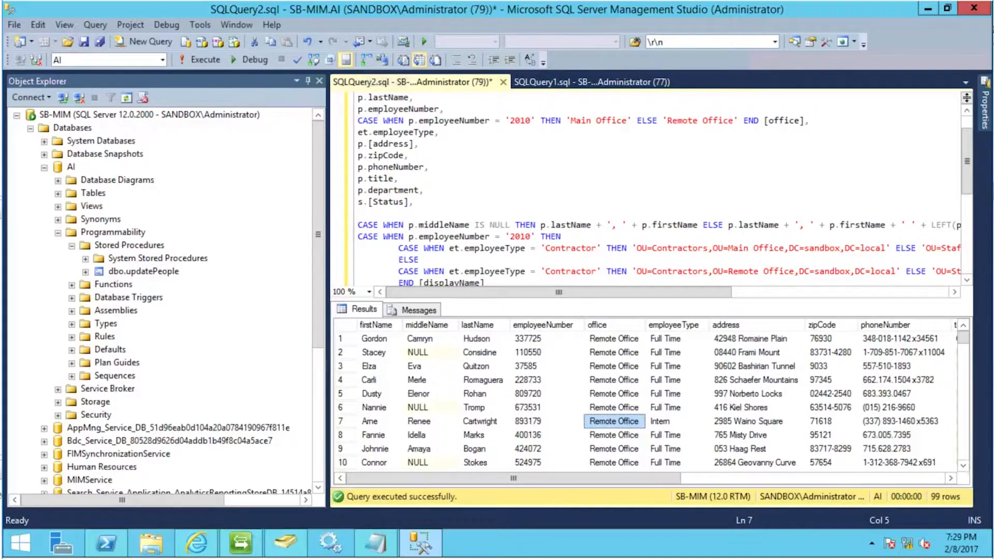
left_click(429, 225)
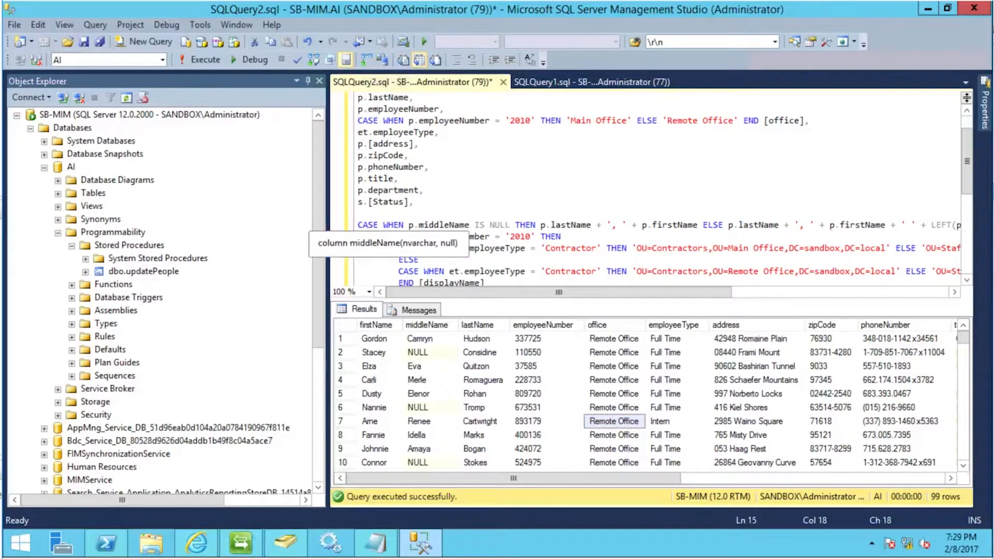
key("End")
key("alt")
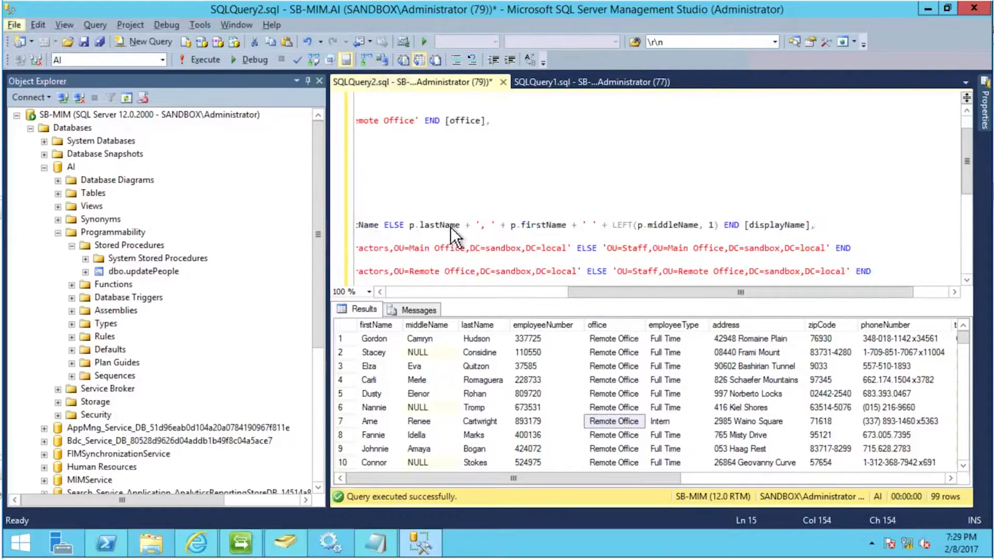
key("shift+Home")
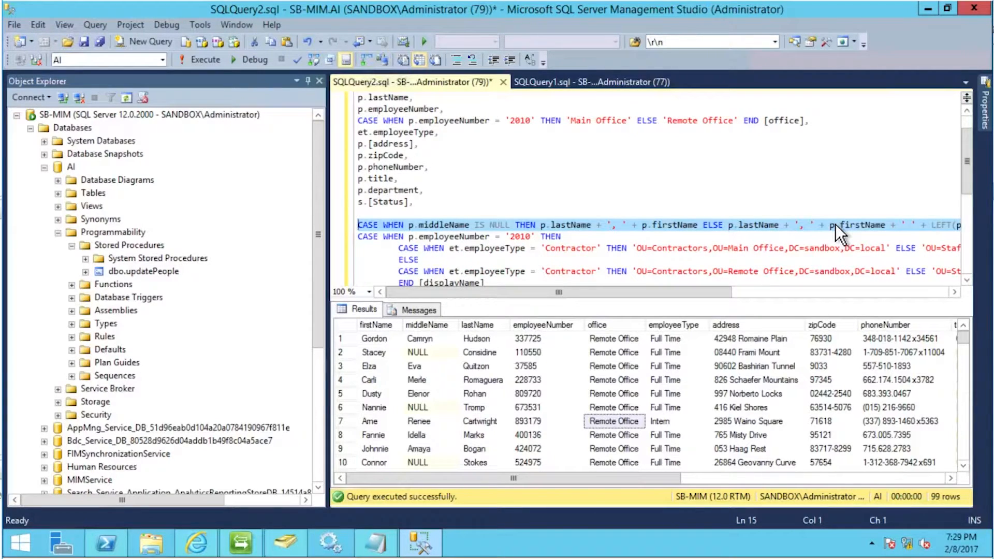
key("ctrl+shift+Home")
key("shift+Down")
key("shift+Down")
key("shift+Down")
key("shift+Down")
key("shift+Down")
key("shift+Down")
key("shift+Down")
key("shift+Down")
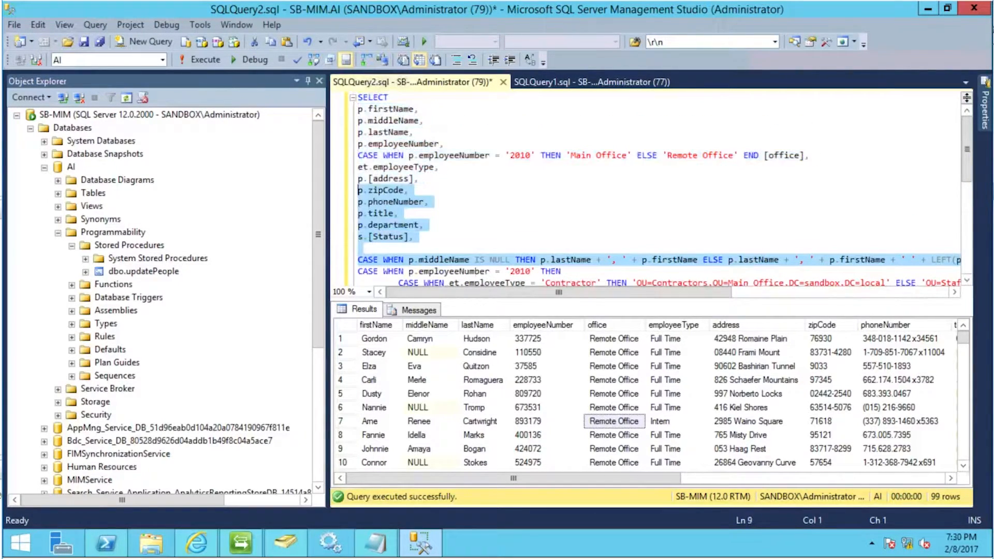
key("shift+Up")
key("Delete")
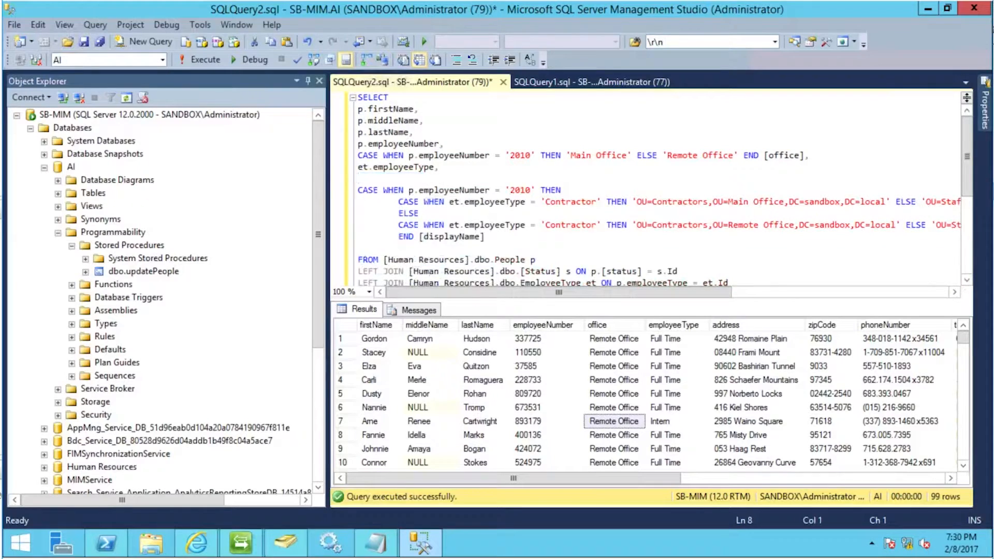
key("BackSpace")
key("F5")
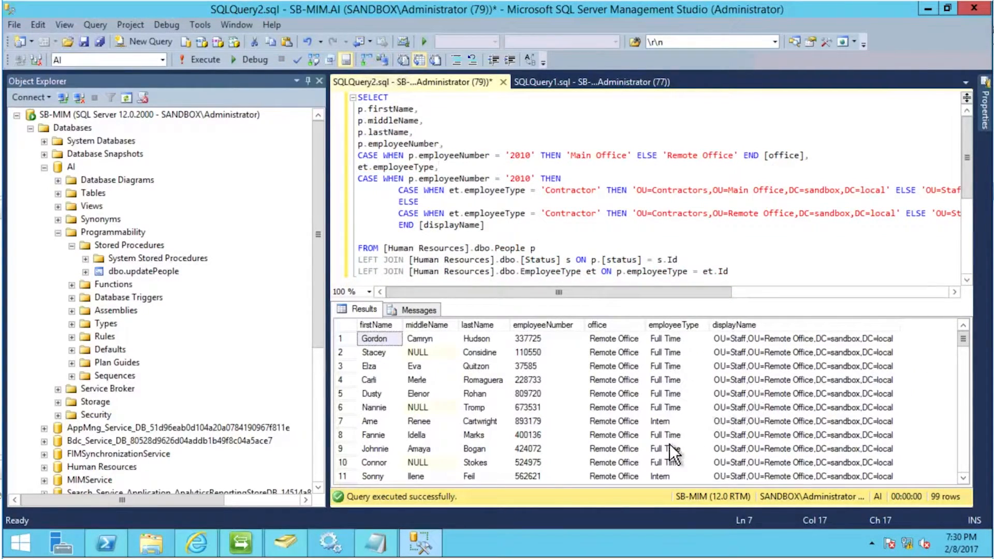
left_click(697, 451)
scroll(704, 449, "down", 3)
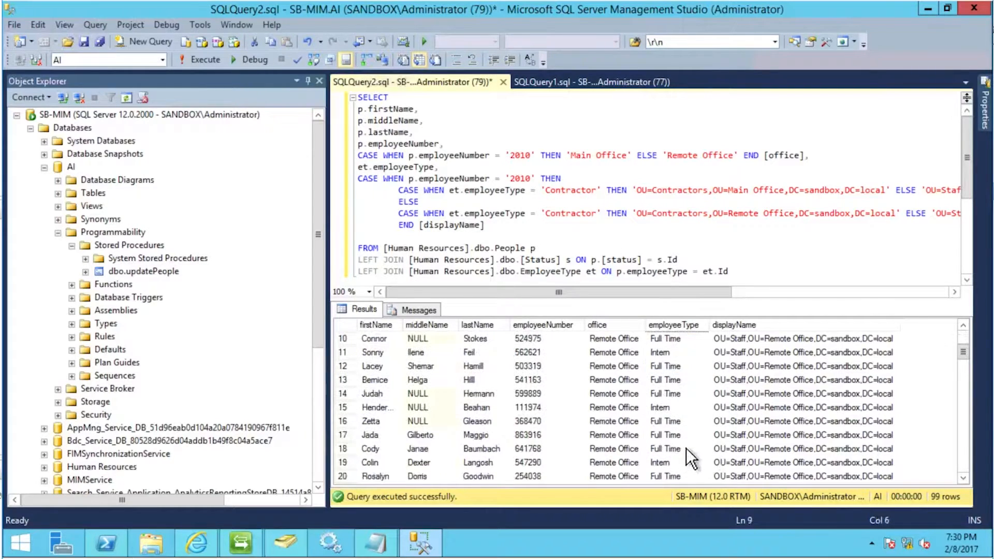
scroll(685, 448, "down", 4)
left_click_drag(616, 393, 757, 459)
scroll(704, 448, "down", 2)
scroll(703, 449, "down", 7)
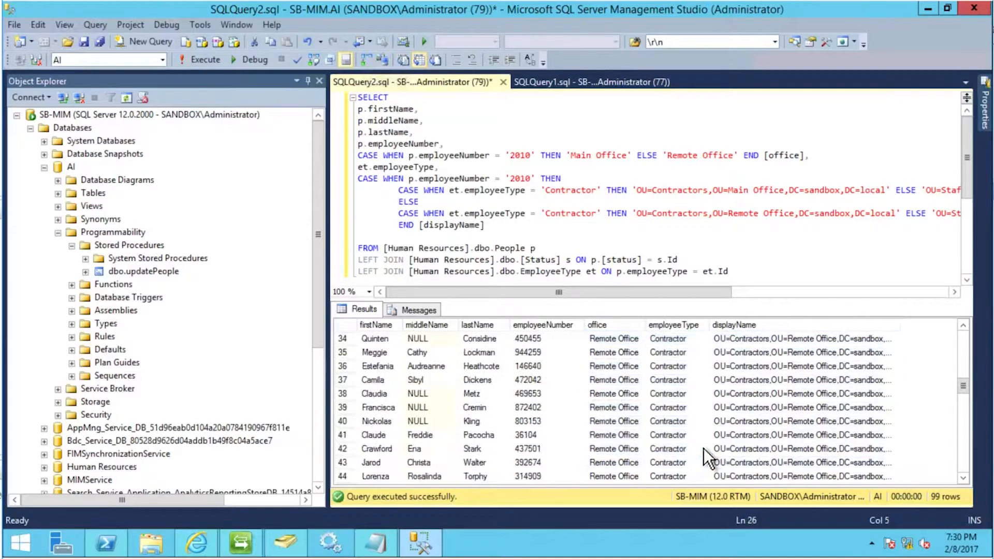
scroll(783, 441, "down", 13)
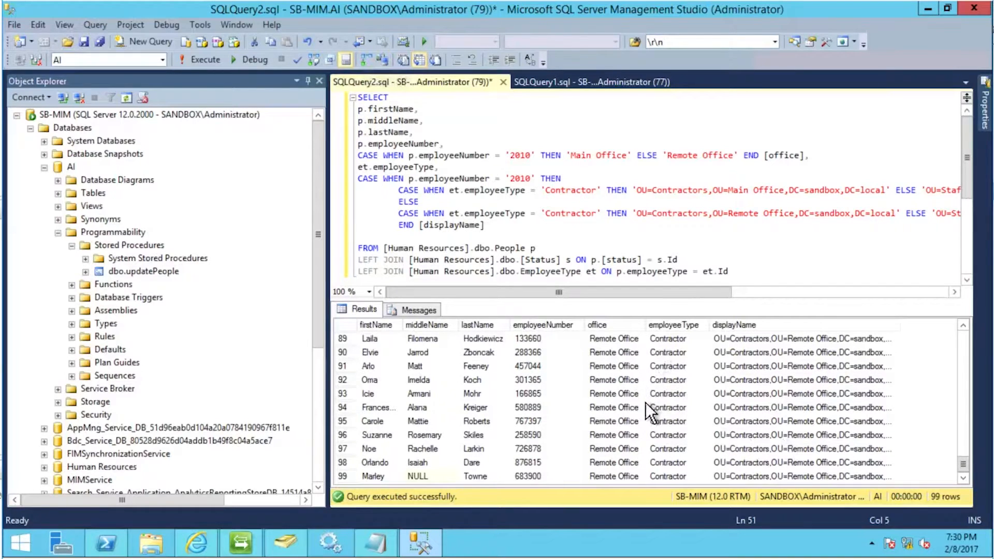
scroll(613, 440, "up", 20)
scroll(613, 440, "up", 6)
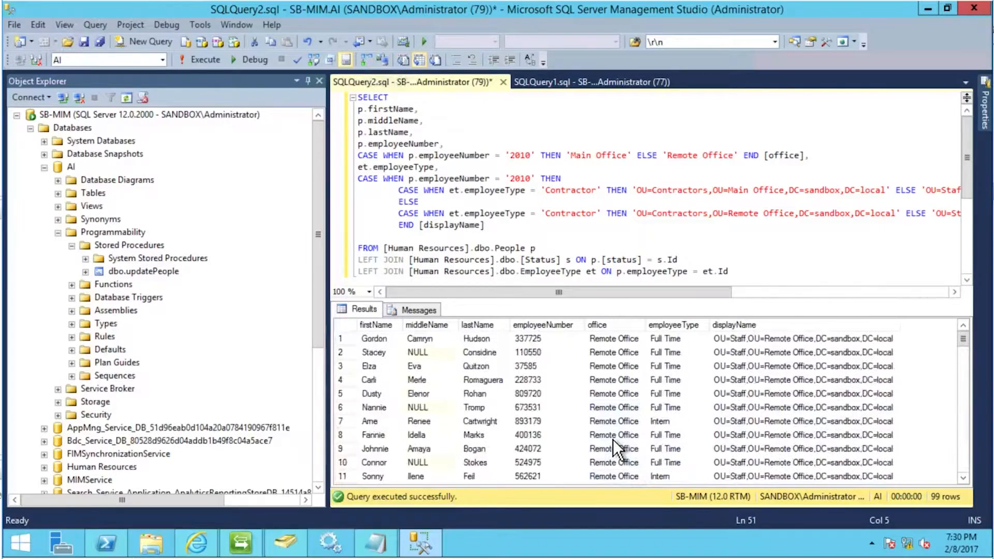
Step: Add p.office, as a new column in the query's SELECT list
left_click(445, 144)
key("Return")
type("p")
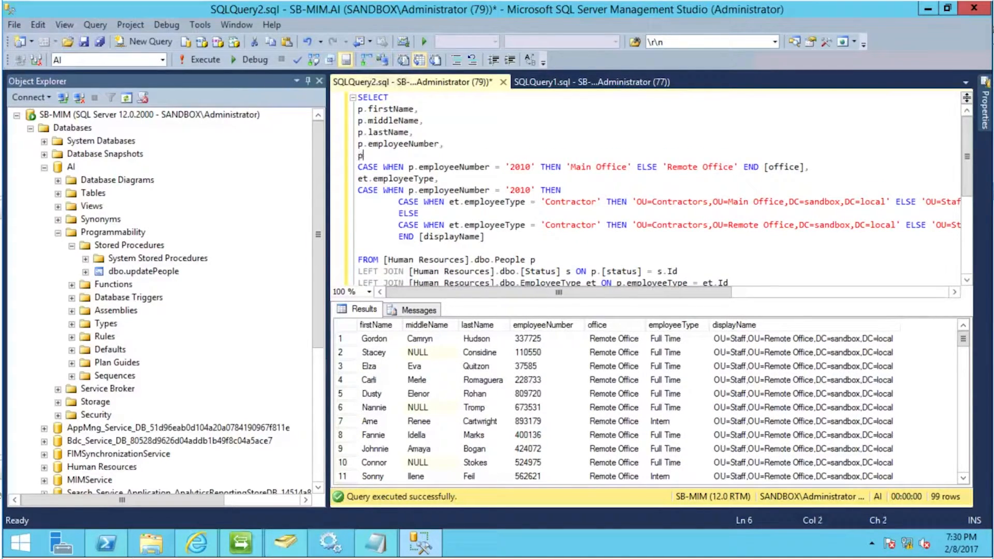
type(".employee")
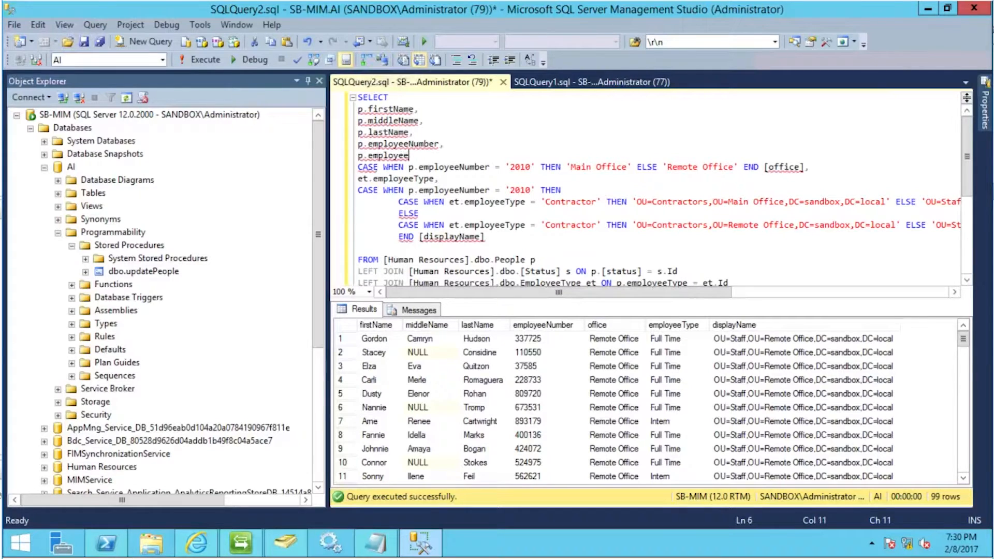
key("BackSpace")
key("BackSpace")
key("BackSpace")
key("BackSpace")
key("BackSpace")
key("BackSpace")
key("BackSpace")
key("BackSpace")
key("BackSpace")
key("BackSpace")
key("BackSpace")
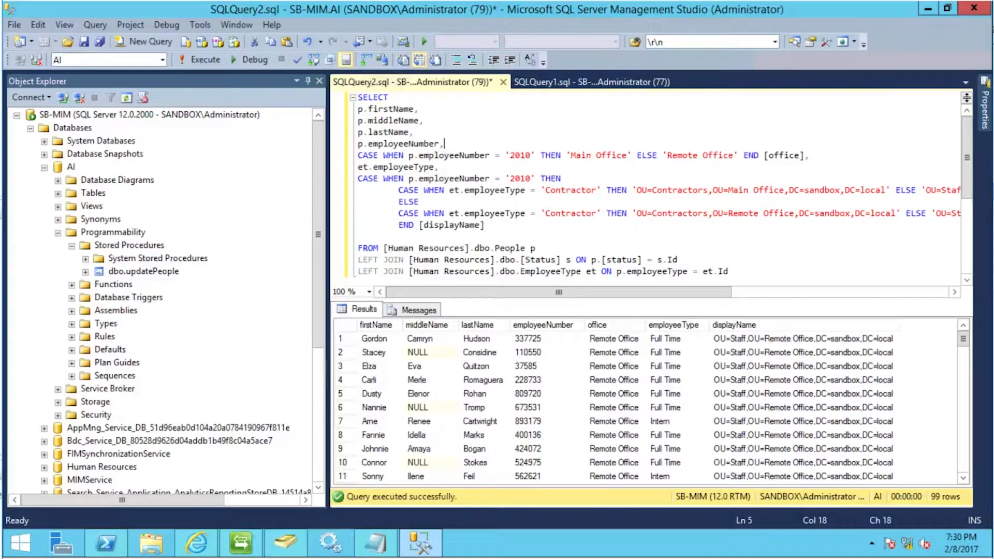
key("Return")
type("p.office")
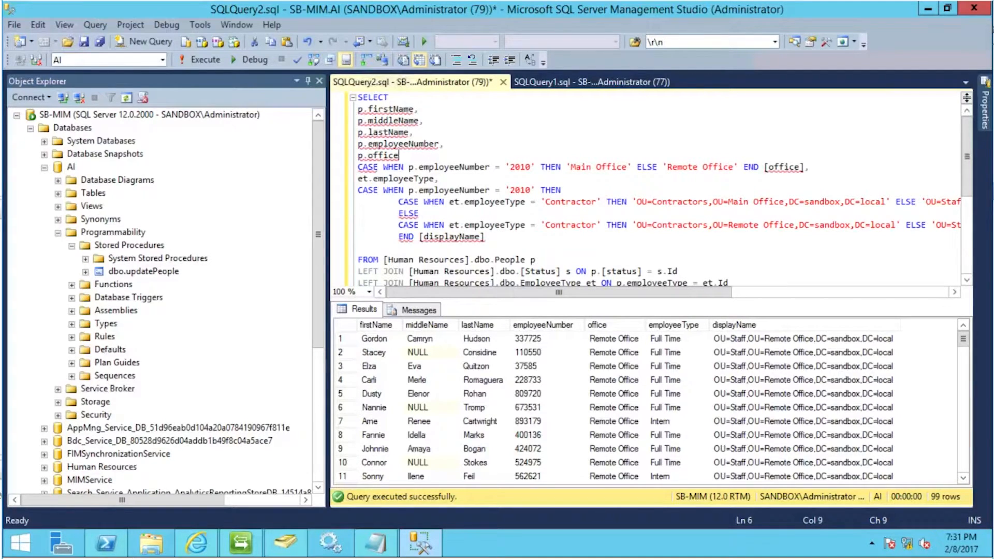
type(",")
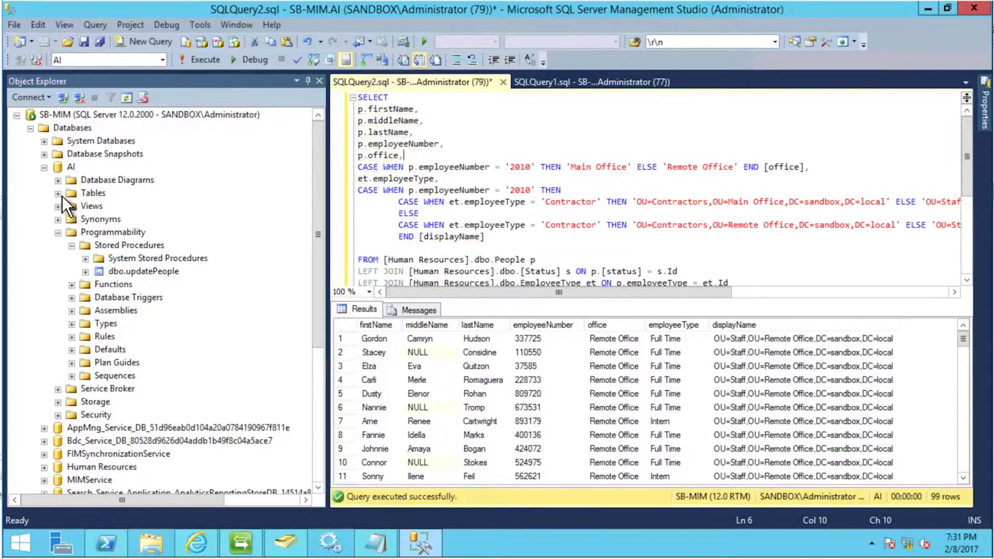
Step: Check the office column in Human Resources > Tables > dbo.People > Columns
scroll(89, 329, "down", 2)
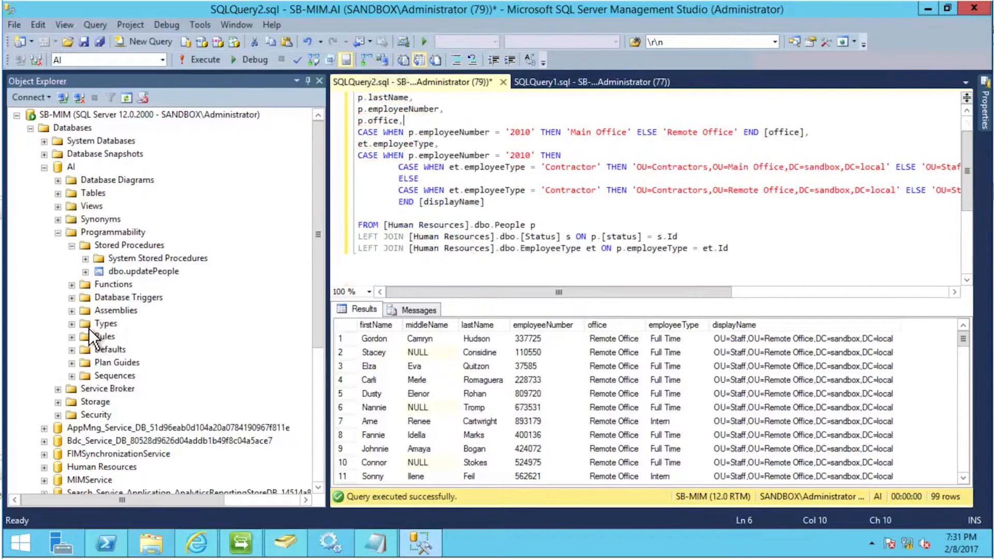
left_click(44, 467)
left_click(57, 402)
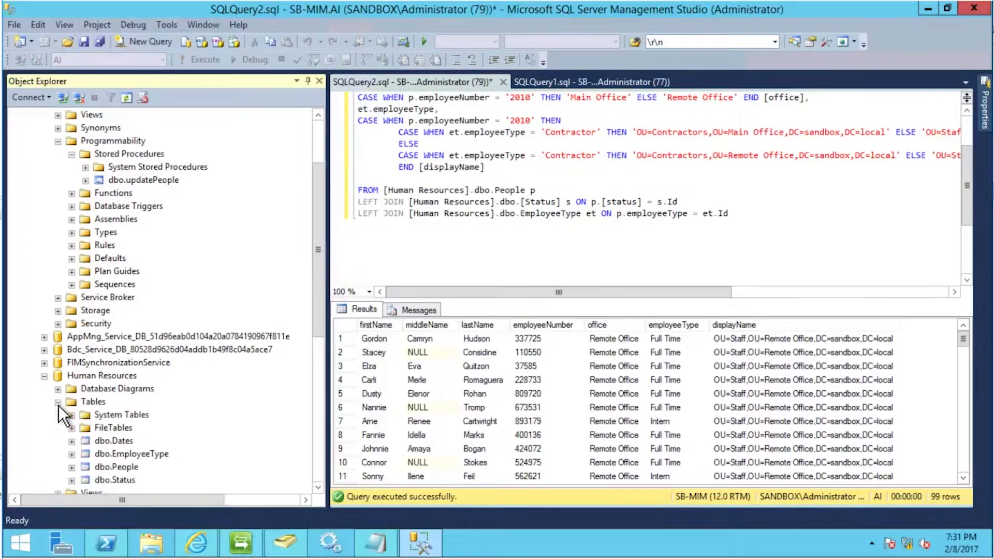
left_click(72, 468)
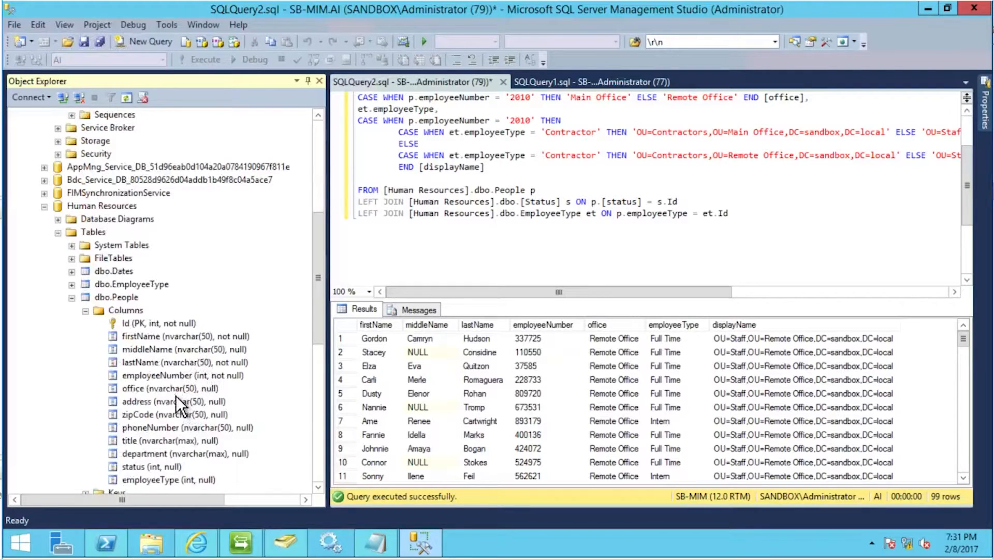
left_click(177, 390)
Step: Rerun the query with F5 and inspect rows with office 2010 and 1010
left_click(536, 225)
scroll(536, 225, "up", 2)
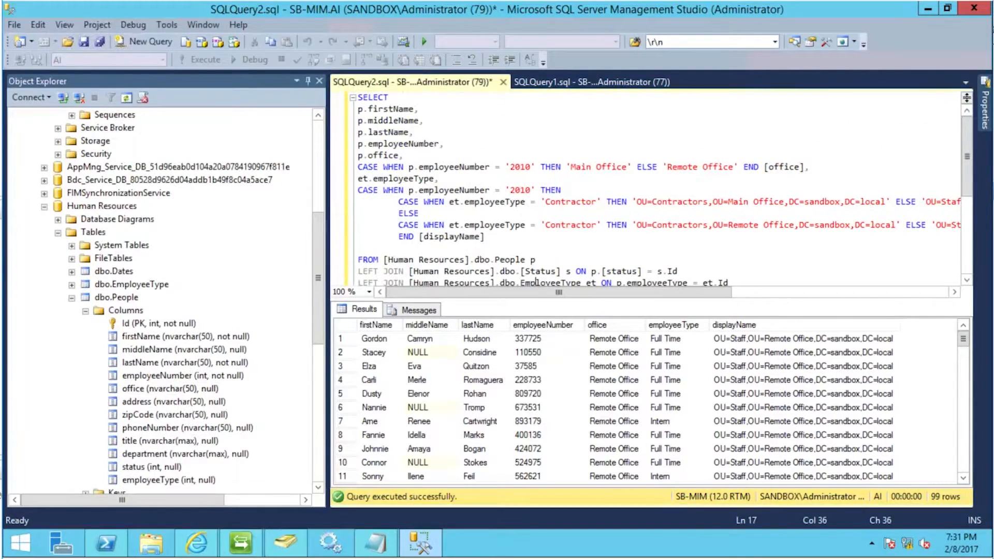
left_click(440, 179)
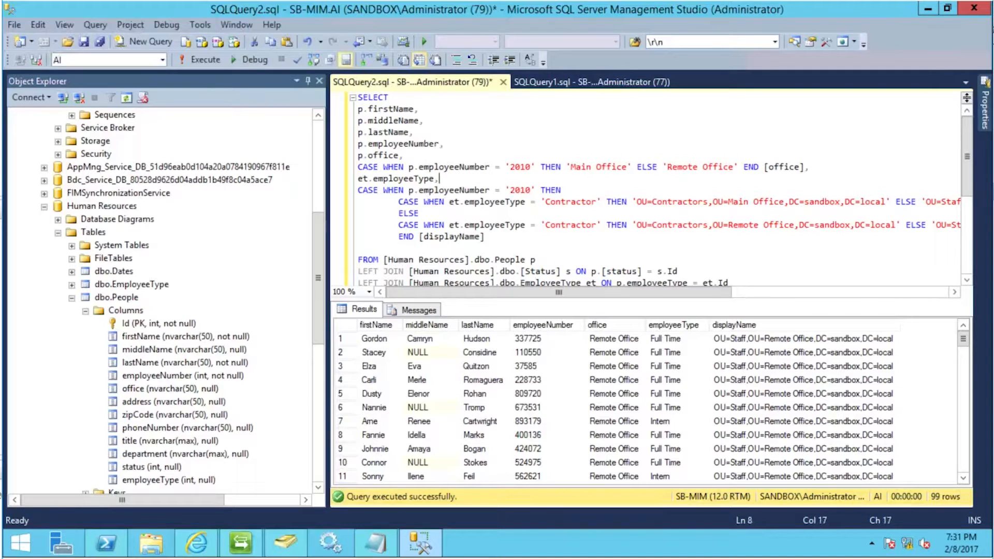
key("F5")
left_click(596, 423)
scroll(595, 427, "down", 10)
scroll(595, 427, "down", 17)
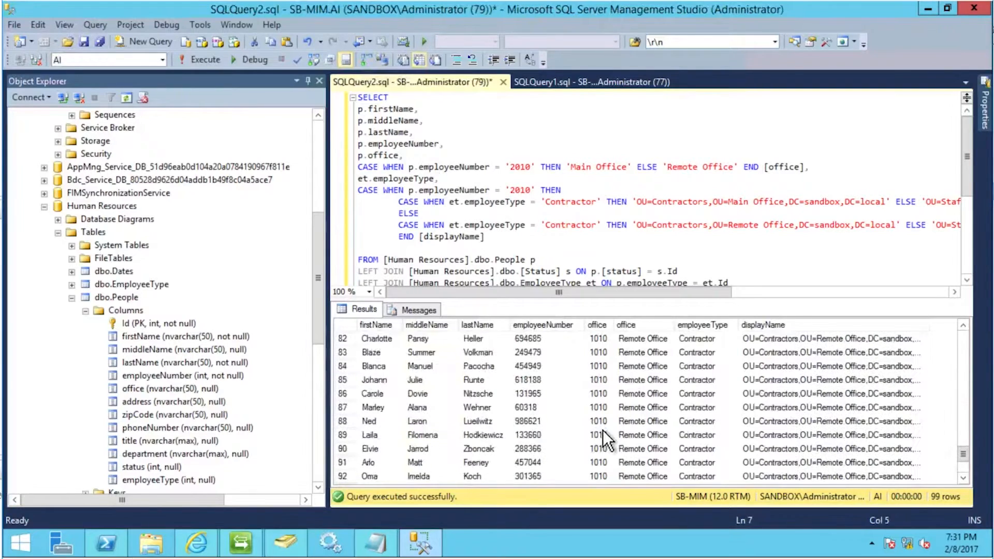
left_click(601, 408)
scroll(551, 409, "up", 14)
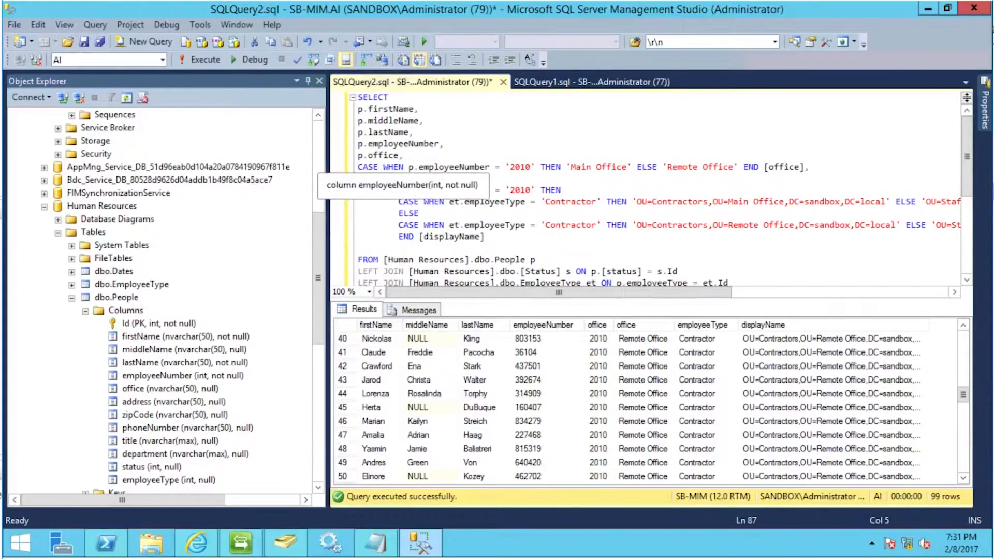
Step: In SQLQuery1, change the office CASE test from employeeNumber to office
double_click(383, 156)
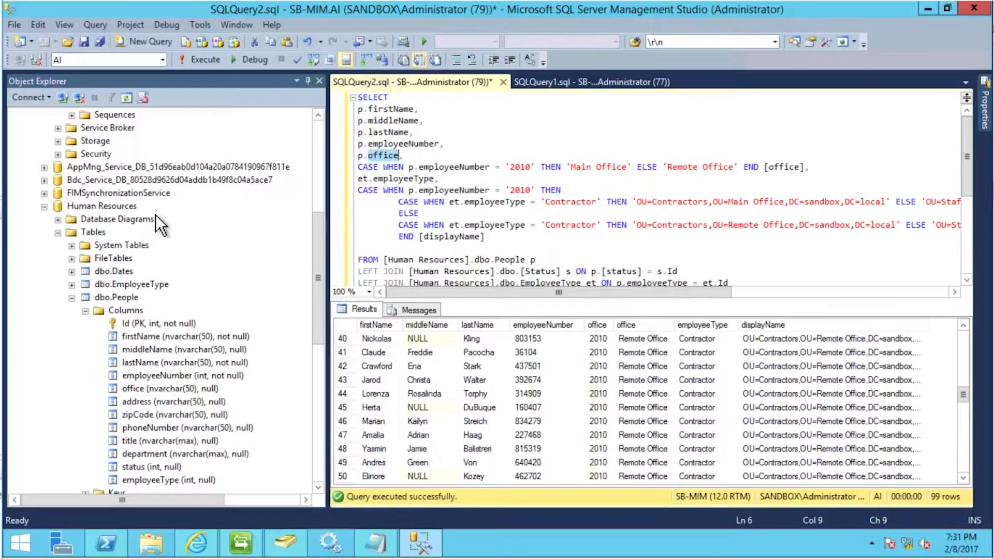
left_click(616, 81)
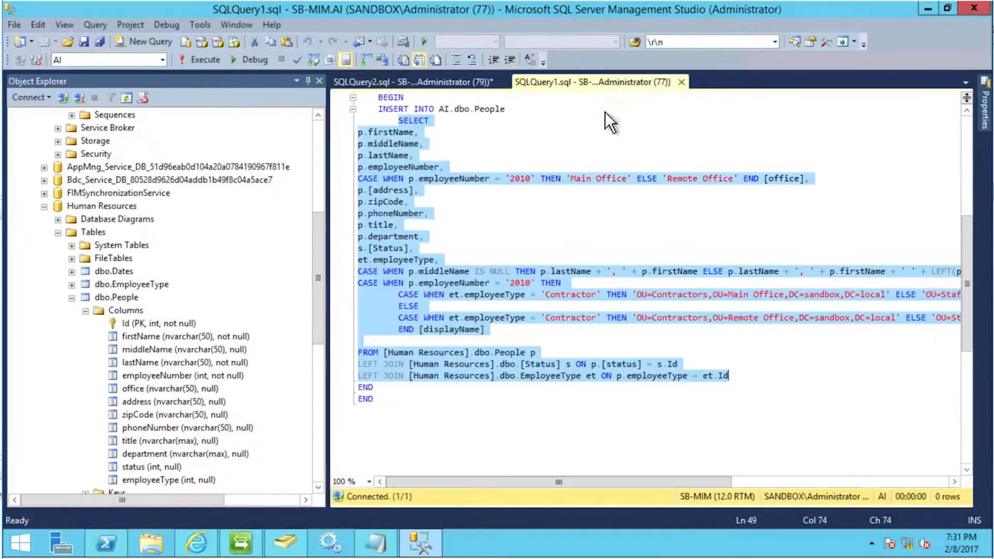
scroll(608, 104, "up", 2)
scroll(544, 222, "down", 2)
left_click(429, 213)
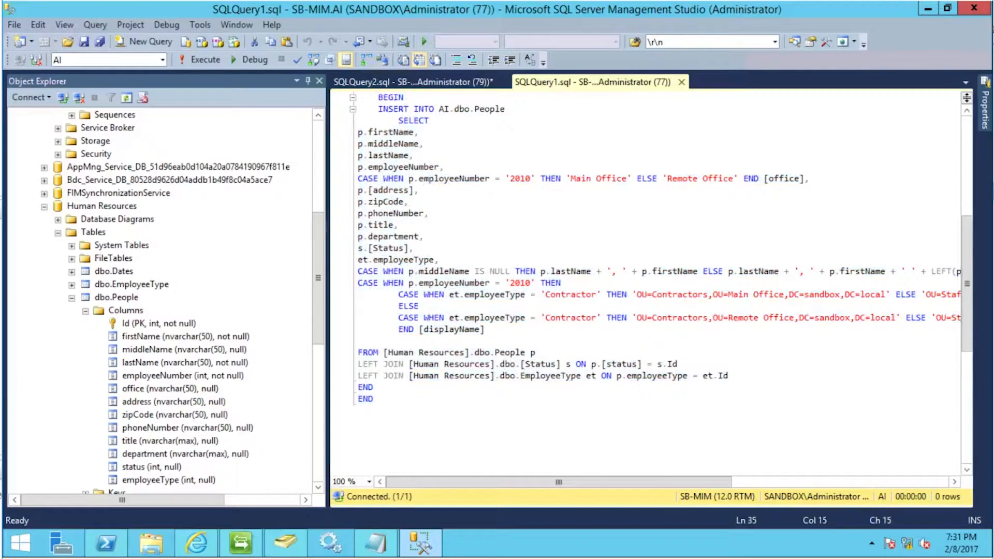
double_click(454, 178)
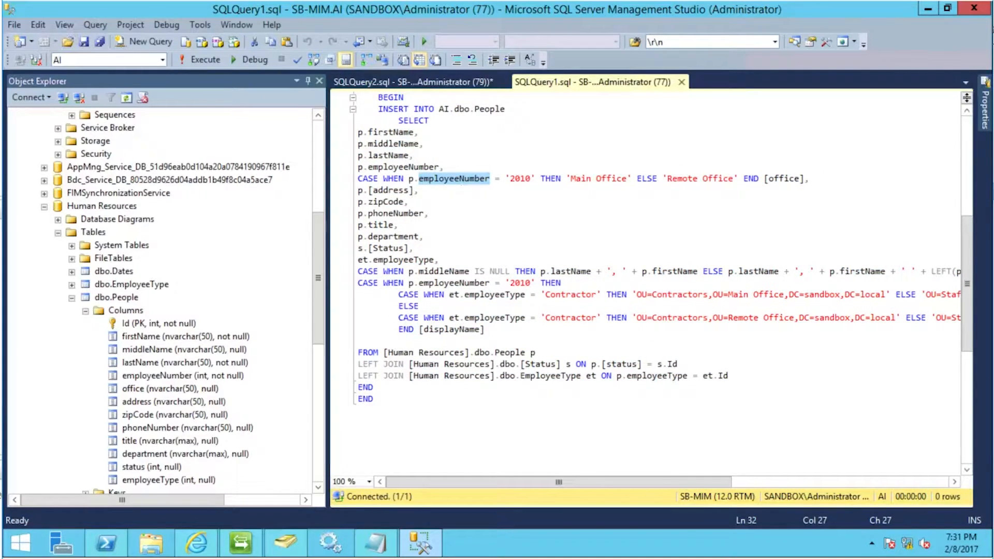
type("office")
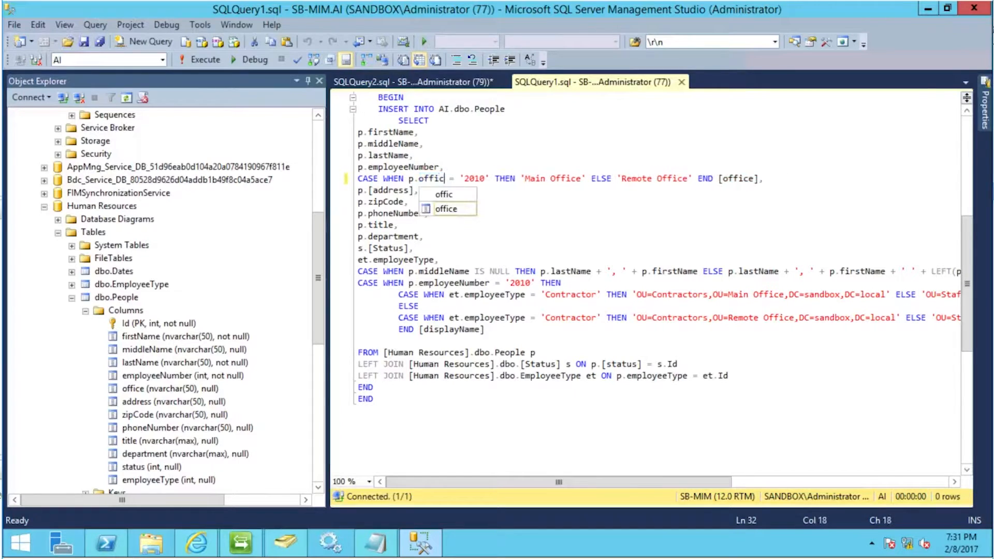
Step: In SQLQuery2, base the office and displayName CASE tests on office and rerun
key("ctrl+Tab")
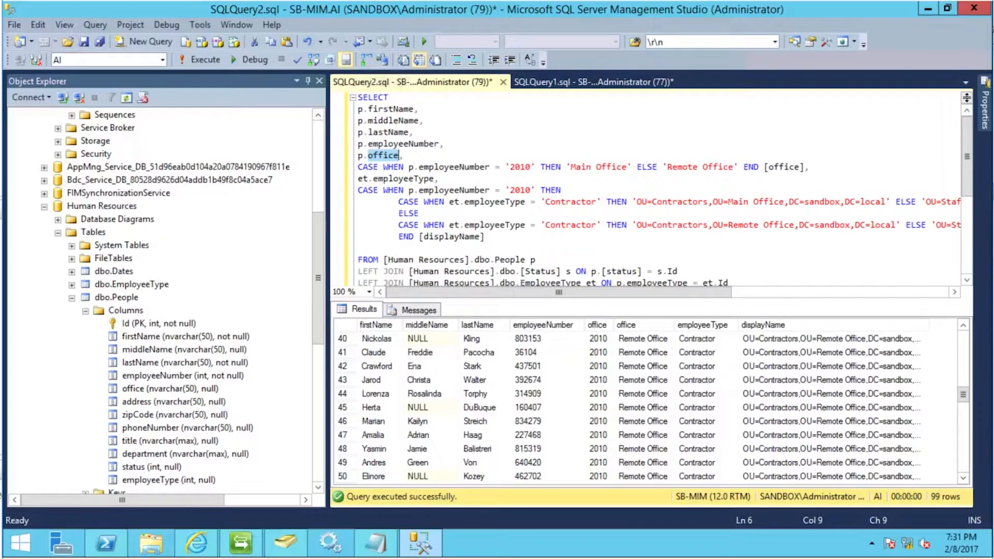
double_click(449, 166)
type("office")
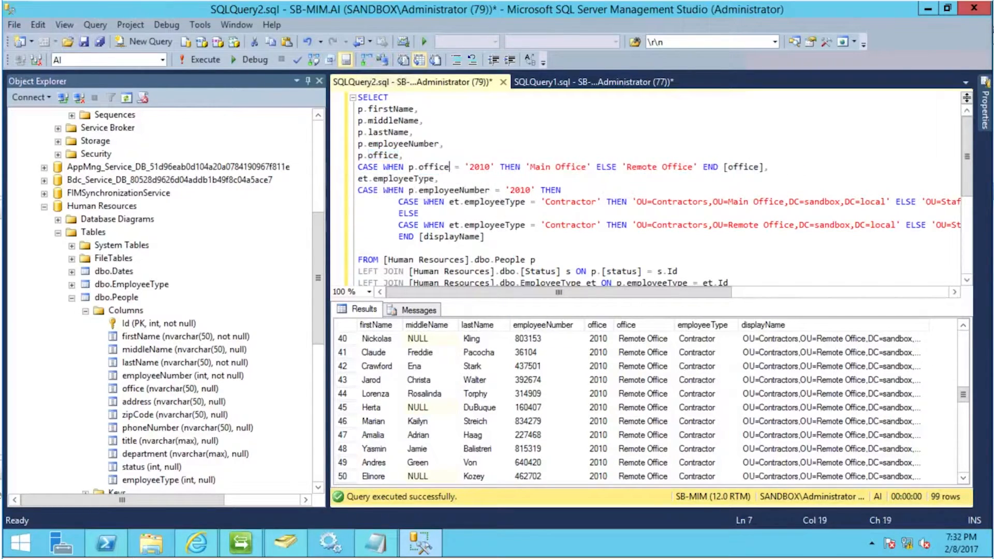
double_click(448, 190)
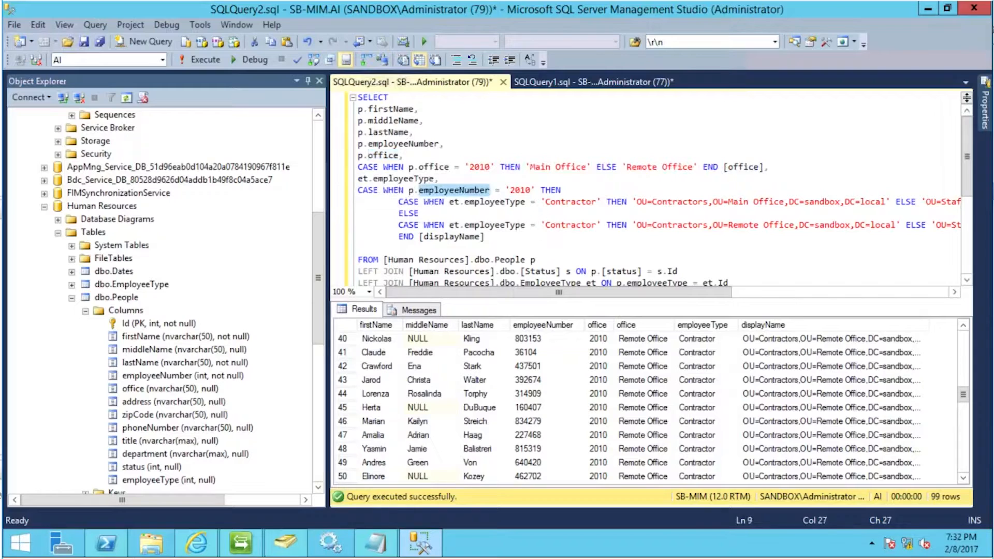
type("office")
key("Up")
key("Up")
key("Up")
key("Up")
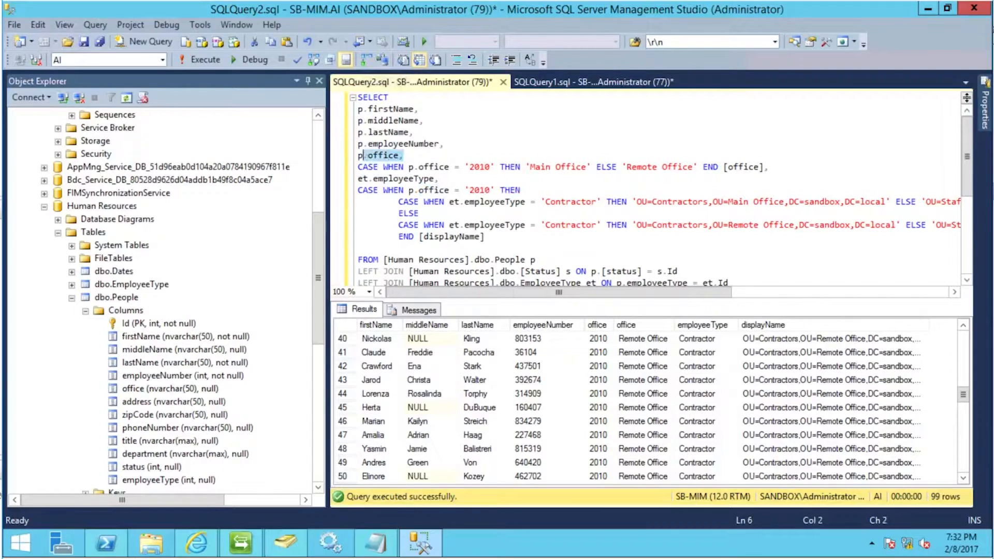
key("F5")
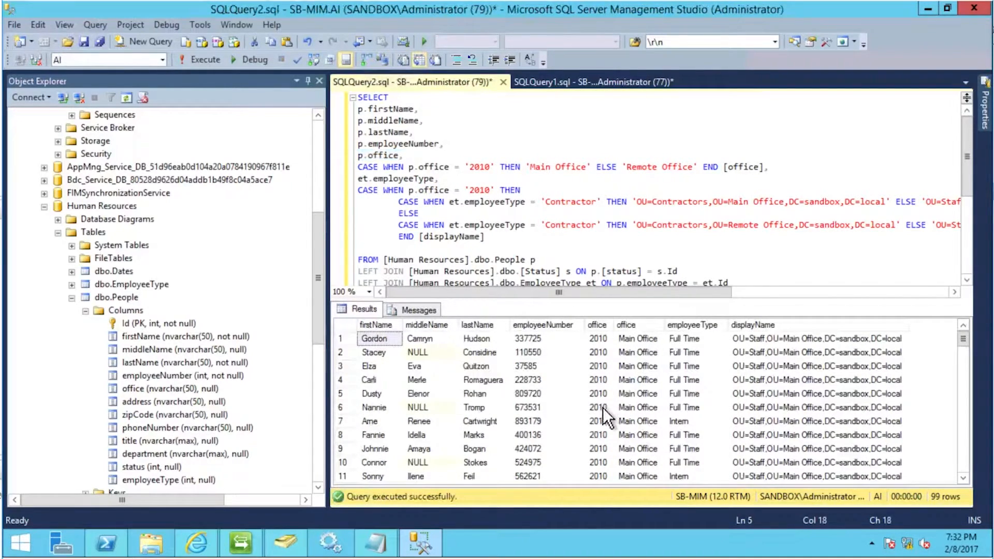
Step: Verify office 2010 rows now show Main Office, then return to the SQLQuery1 script
left_click_drag(598, 339, 598, 393)
left_click_drag(745, 429, 816, 457)
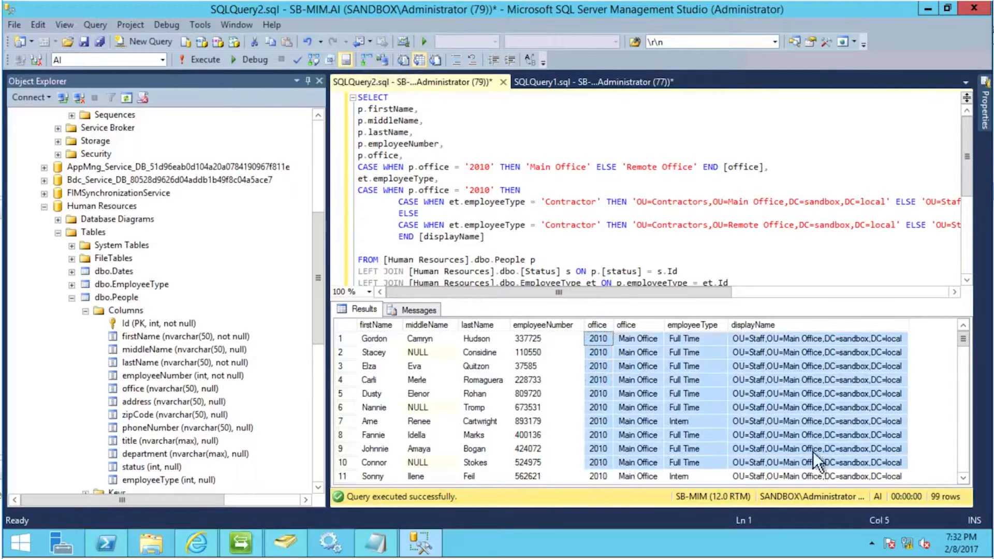
scroll(802, 443, "down", 18)
left_click_drag(656, 339, 796, 452)
scroll(797, 453, "down", 9)
scroll(797, 452, "down", 2)
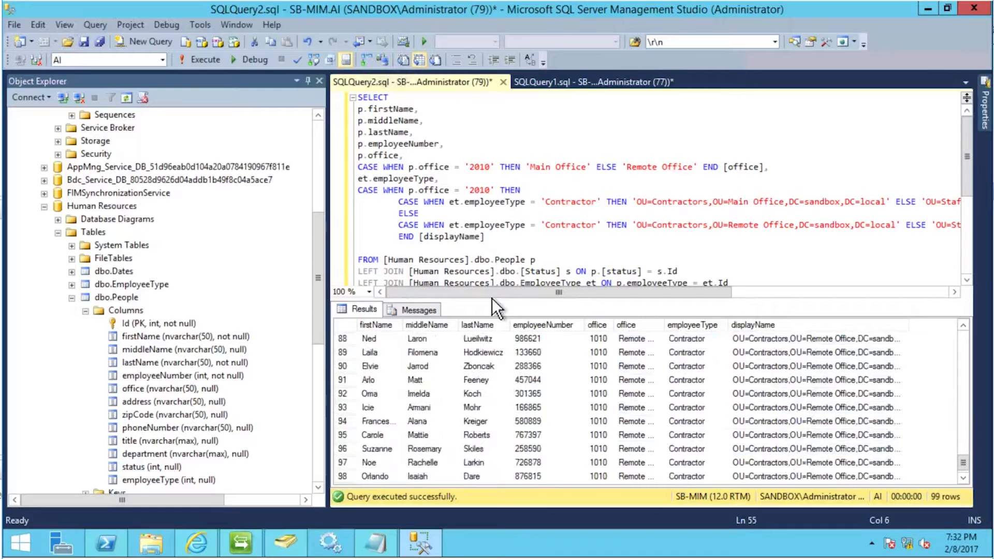
left_click(531, 84)
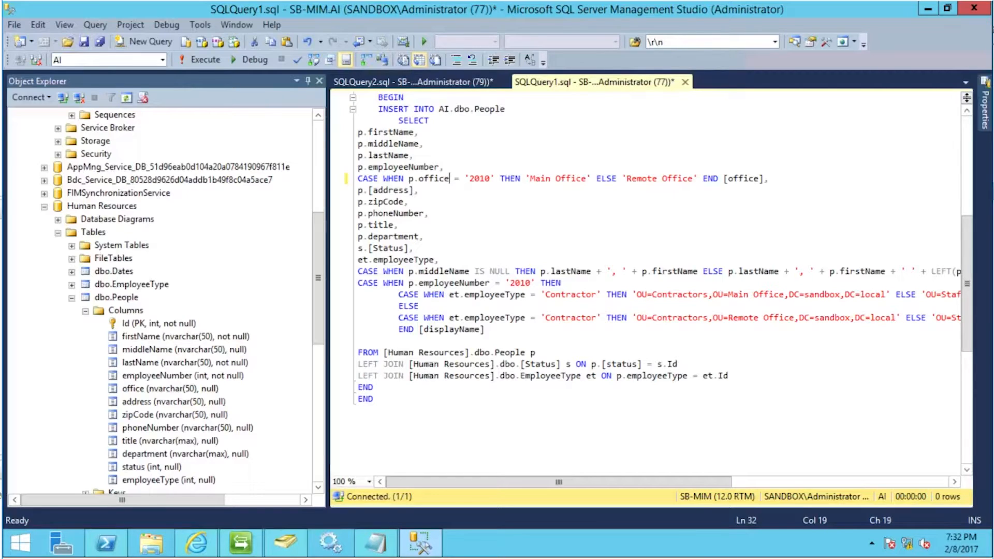
Step: Replace employeeNumber with office in the displayName CASE test of updatePeople
double_click(451, 283)
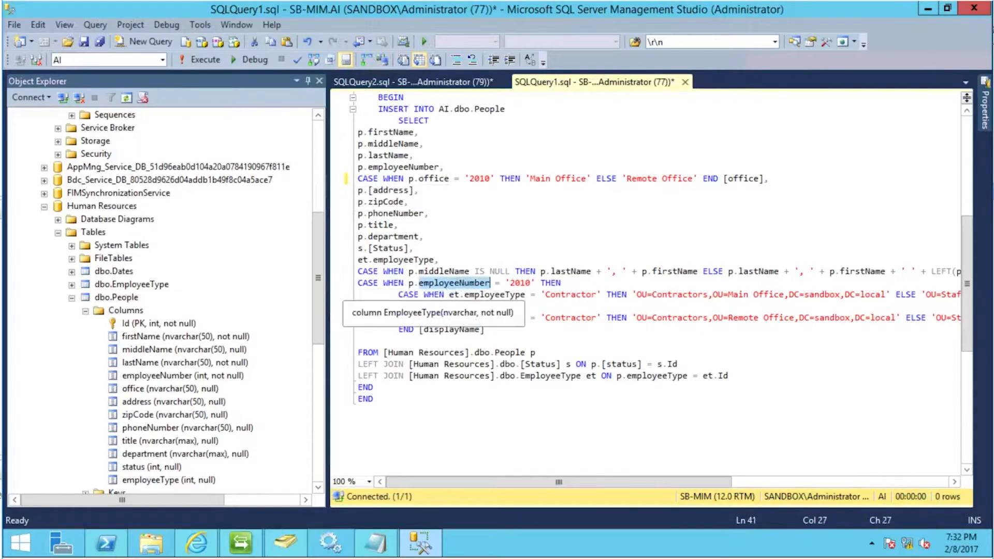
type("office")
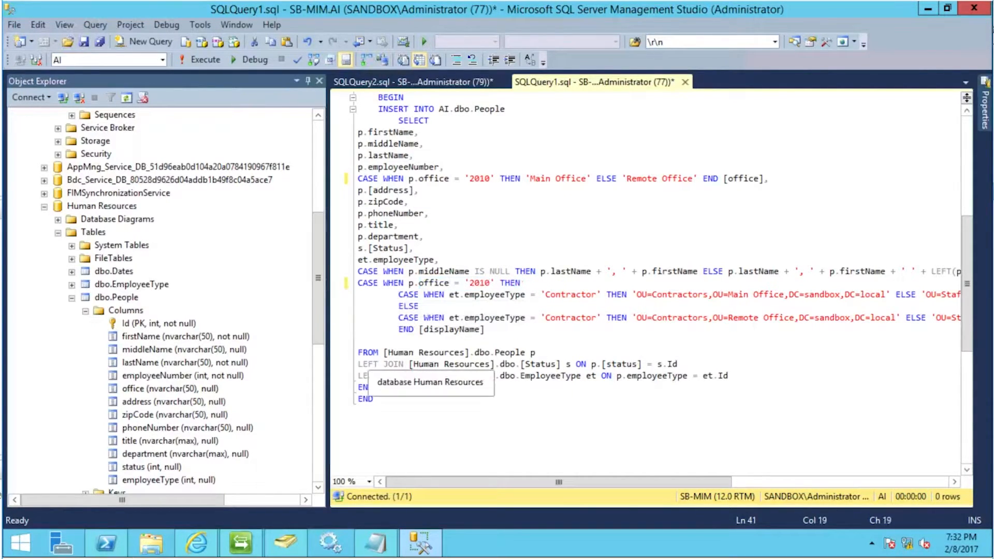
scroll(430, 181, "up", 8)
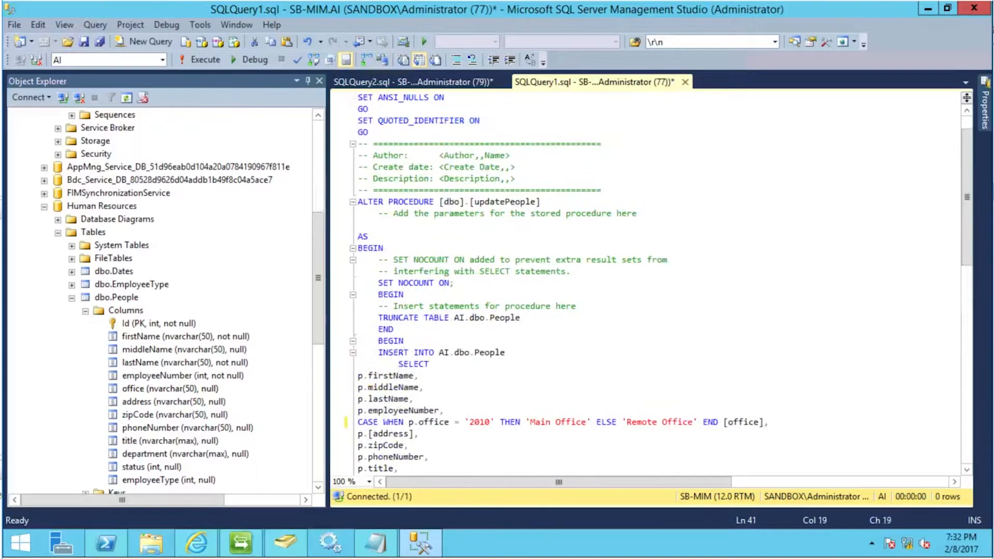
Step: Run the ALTER PROCEDURE for updatePeople and close the script without saving
left_click(206, 60)
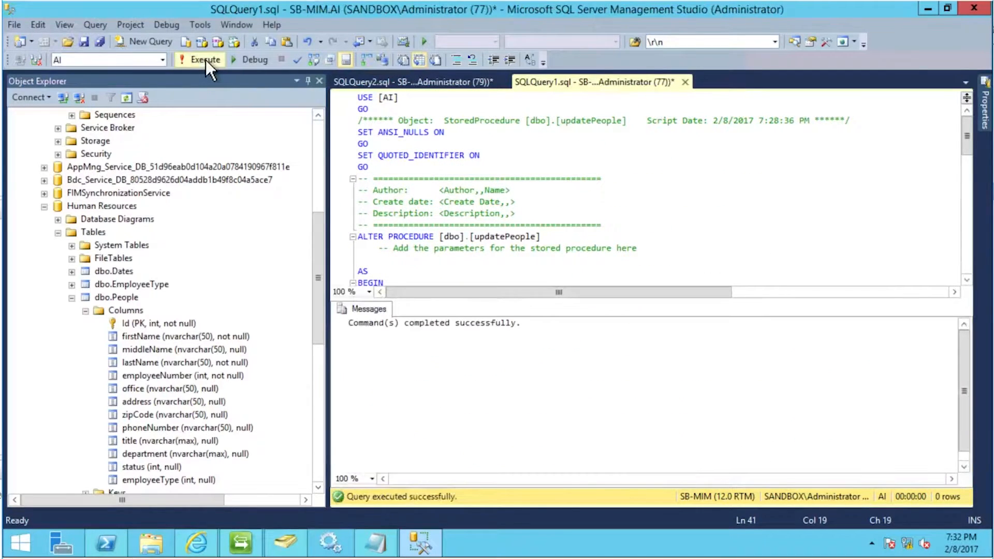
left_click(685, 82)
left_click(552, 357)
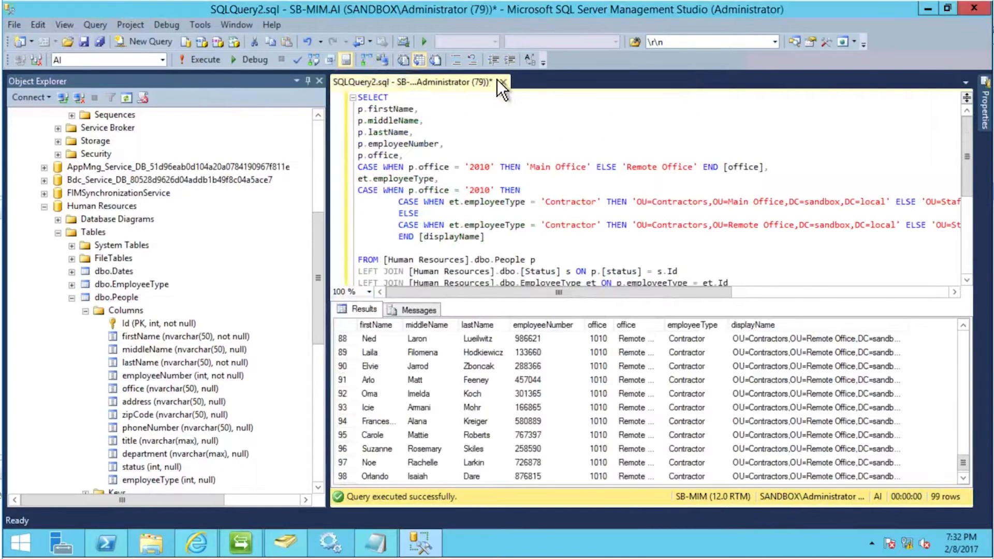
Step: Close SQLQuery2 without saving it
left_click(501, 82)
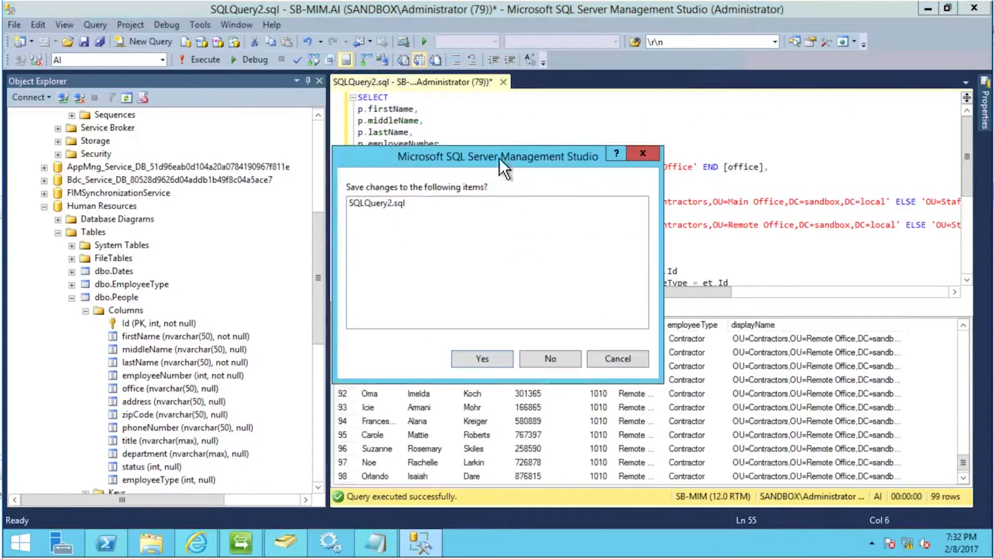
left_click(537, 365)
scroll(254, 281, "up", 6)
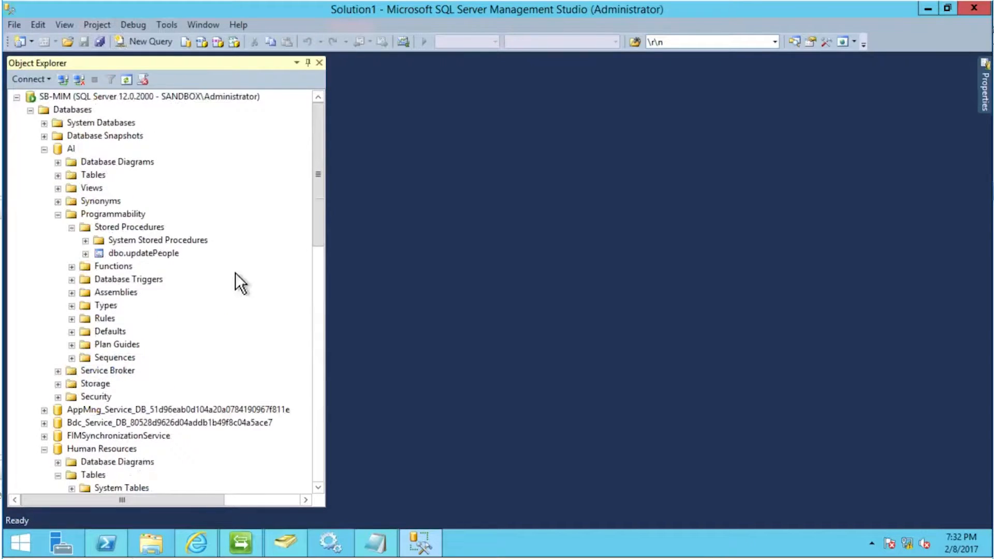
Step: Select the top 1000 rows of AI's dbo.People table, showing offices as Remote Office
left_click(58, 175)
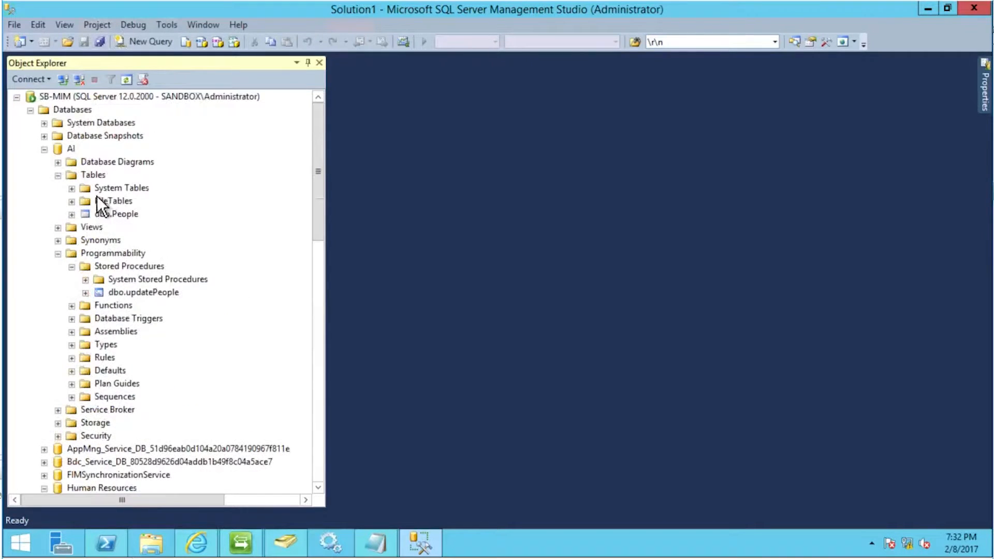
right_click(106, 213)
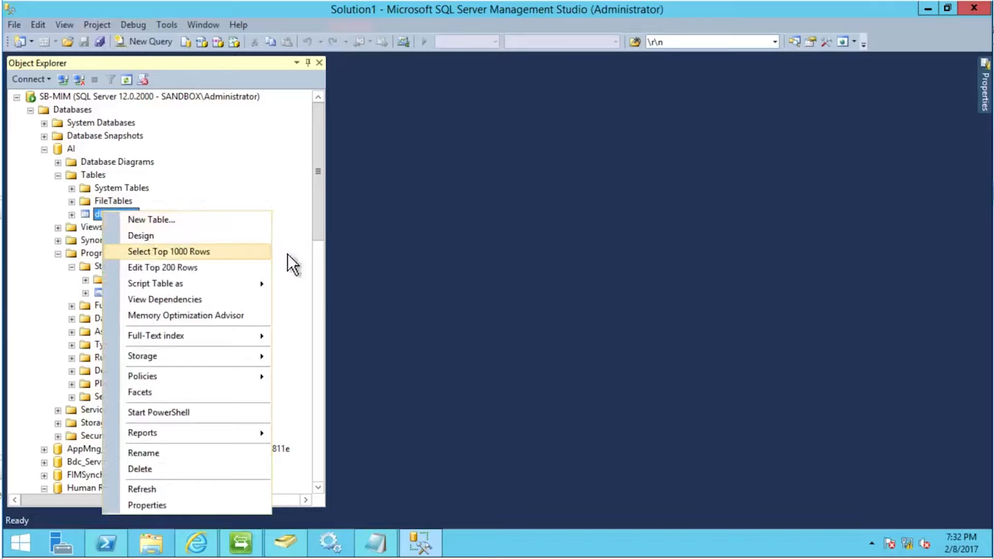
left_click(191, 252)
left_click_drag(481, 475, 568, 479)
left_click_drag(431, 499, 388, 495)
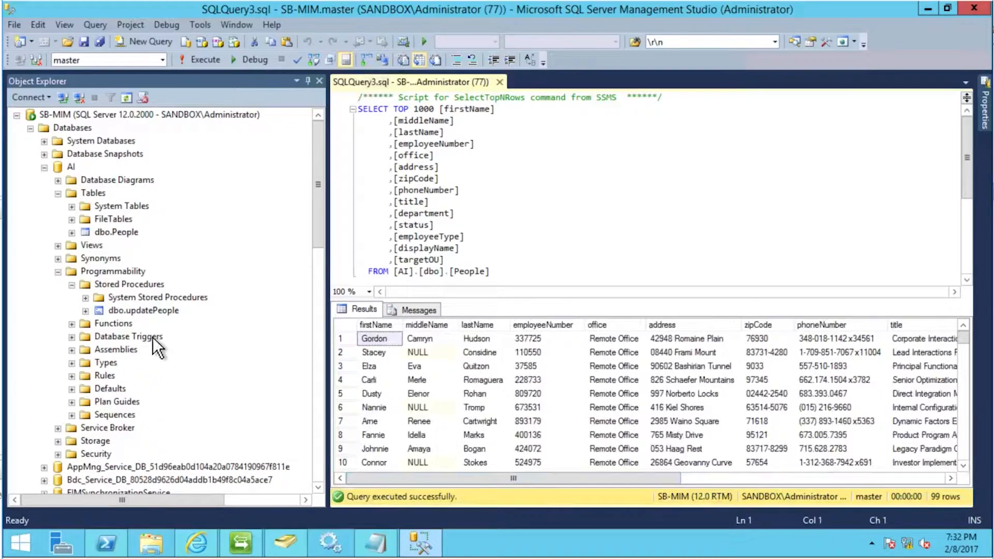
right_click(149, 311)
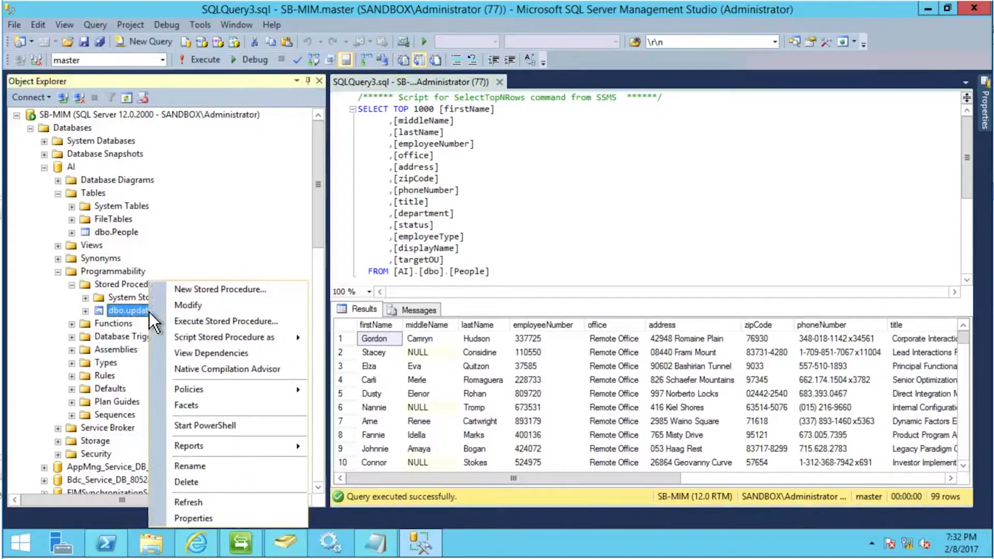
Step: Execute dbo.updatePeople and rerun the People query, which now shows Main Office
left_click(175, 322)
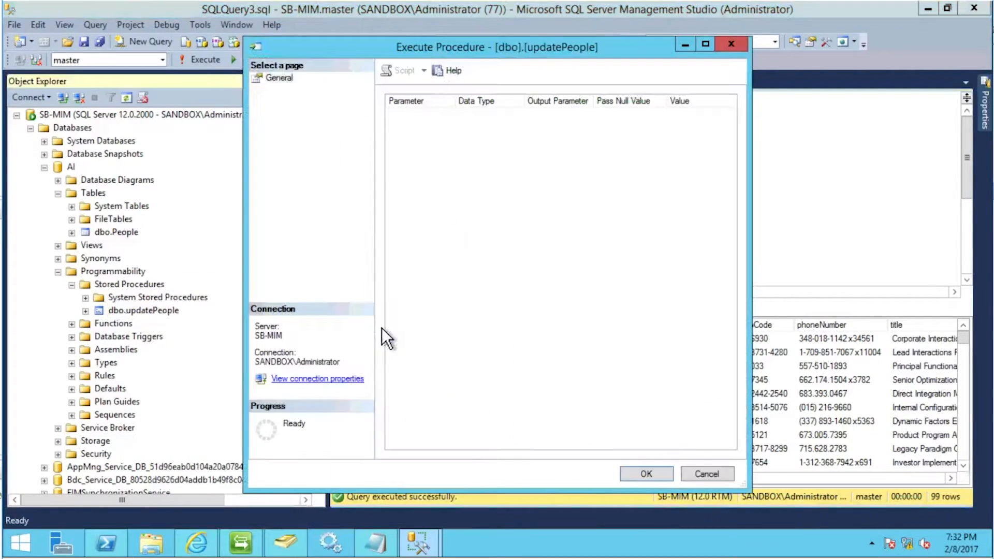
left_click(631, 472)
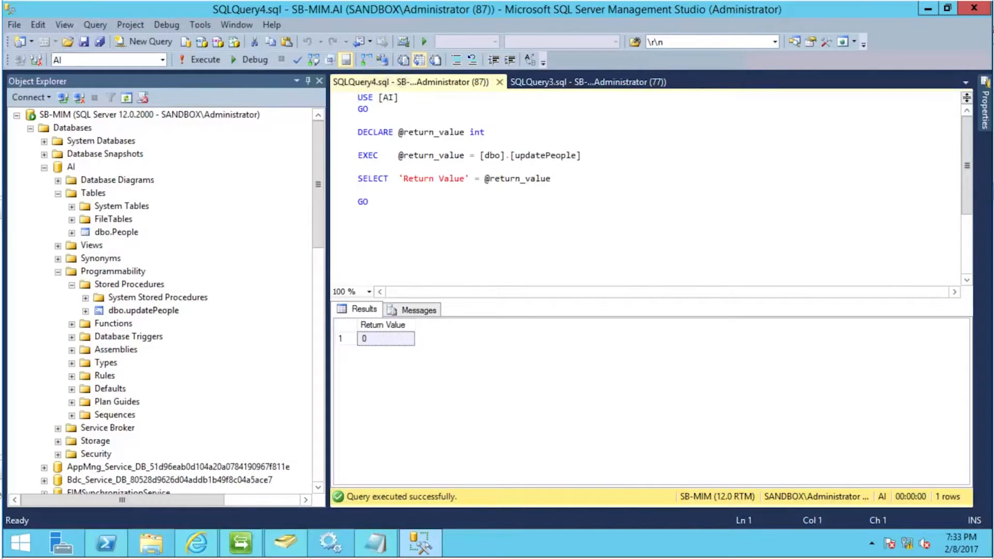
left_click(574, 84)
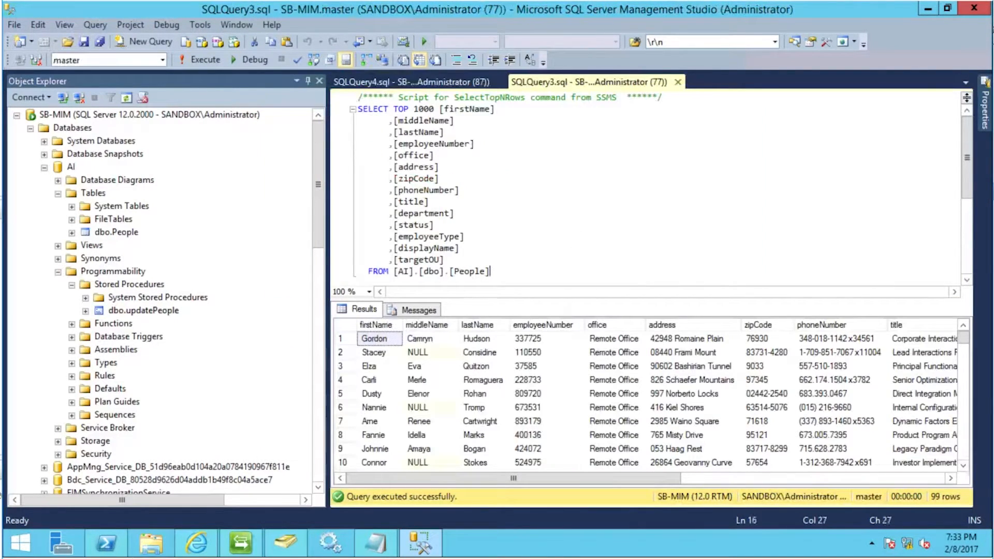
key("F5")
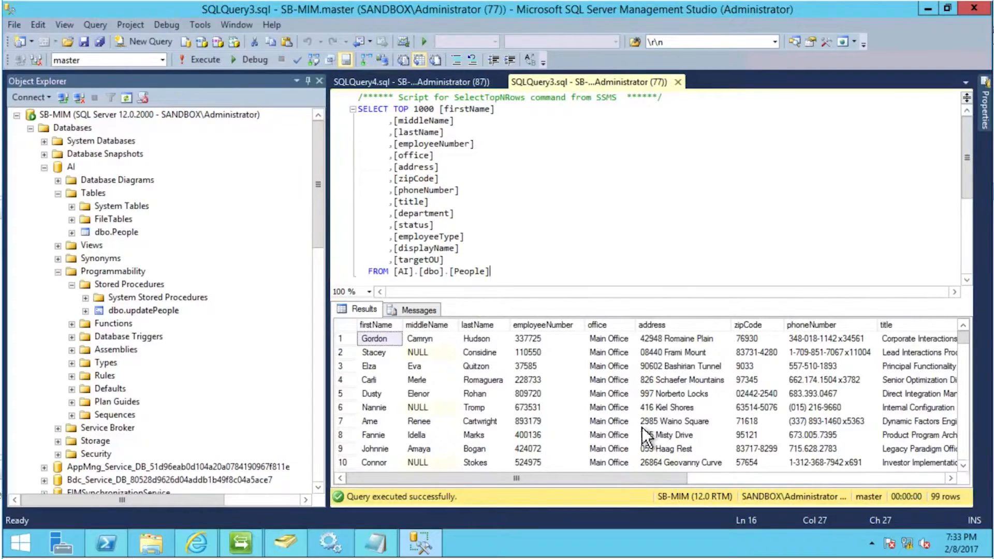
left_click_drag(608, 352, 890, 464)
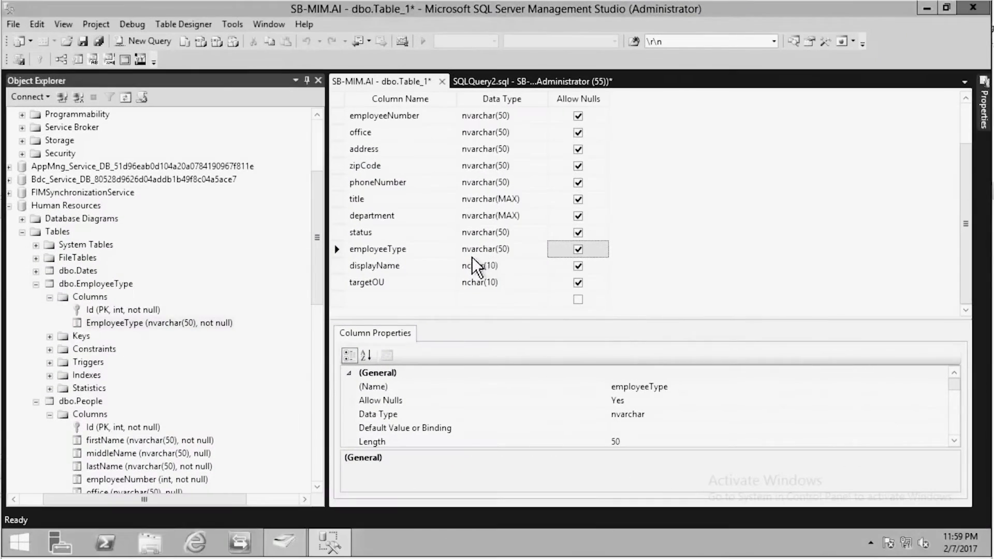
Step: Change displayName's type to nvarchar(150) and targetOU's type to nvarchar(MAX)
left_click(505, 266)
scroll(505, 264, "up", 1)
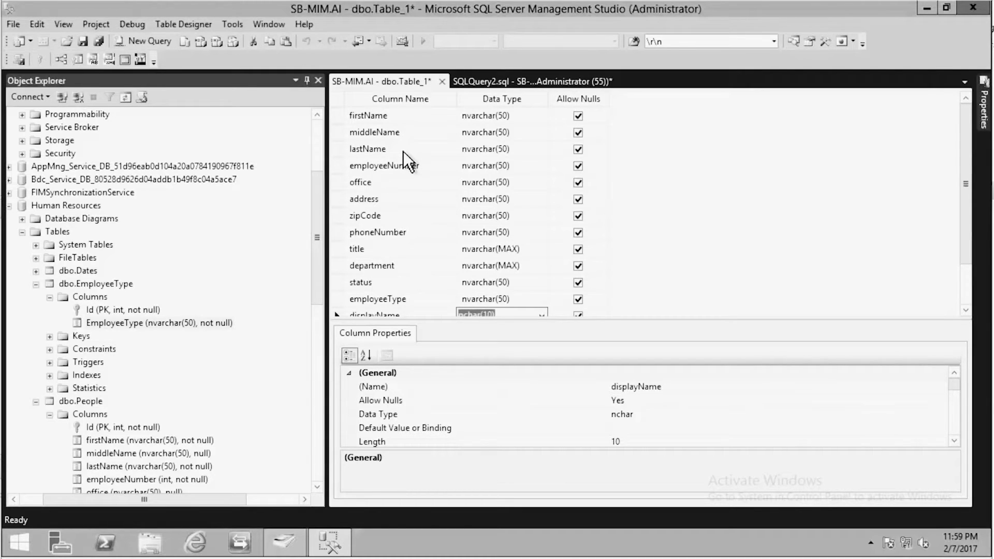
scroll(403, 152, "down", 1)
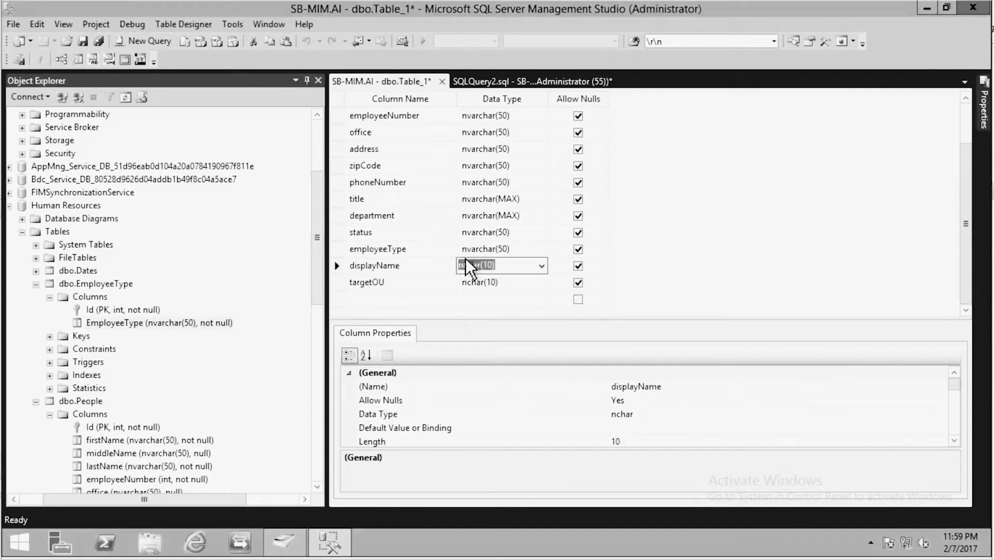
left_click(488, 266)
type("5")
key("End")
key("shift+Home")
type("nvarchar(150)")
key("Tab")
key("Tab")
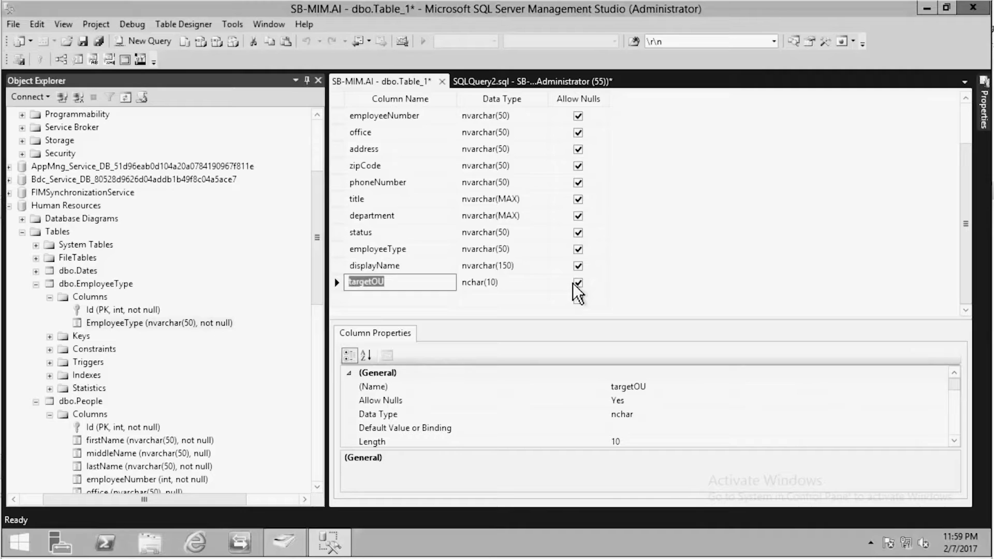
key("Tab")
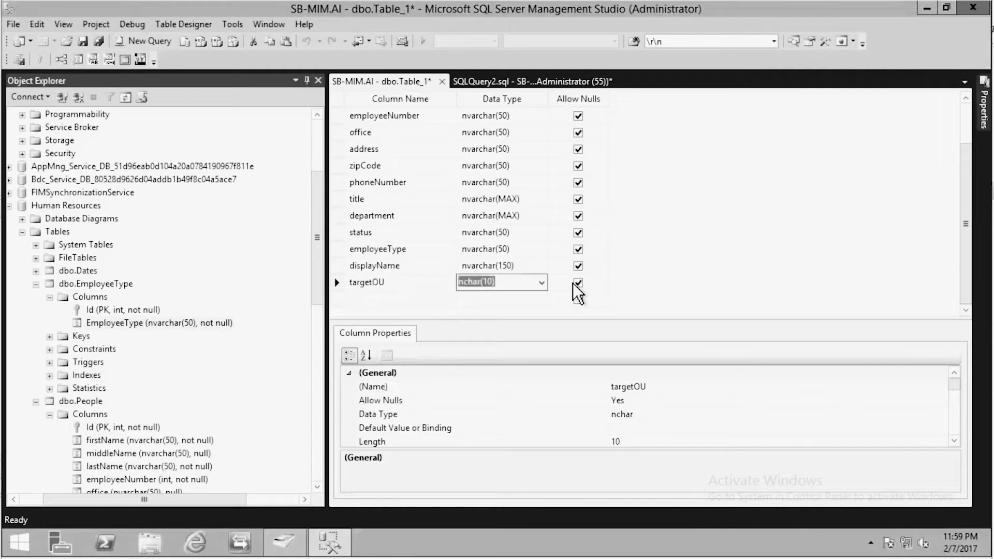
type("nvarchar(MAX)")
key("Tab")
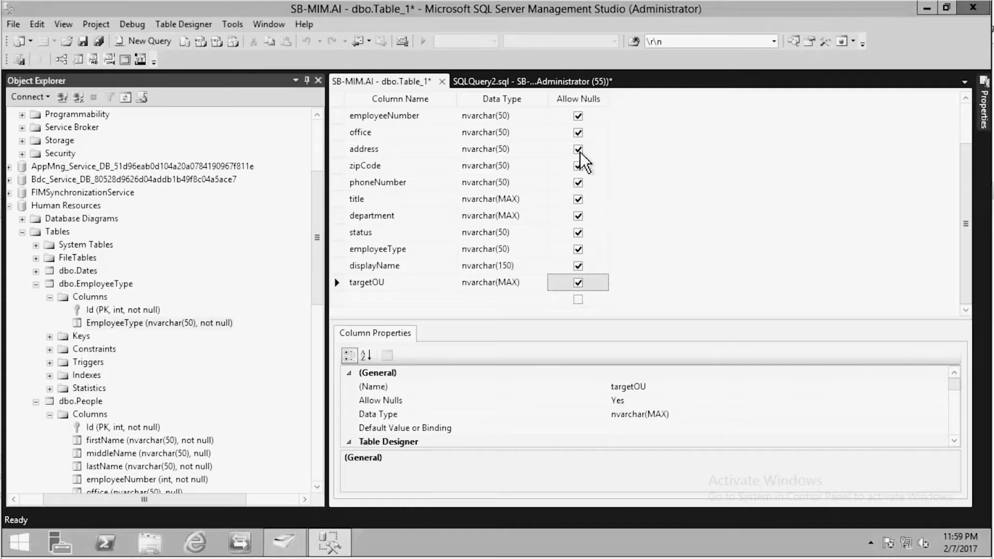
Step: Make employeeNumber not nullable, save the table as People, and close the designer
left_click(579, 116)
scroll(725, 136, "up", 1)
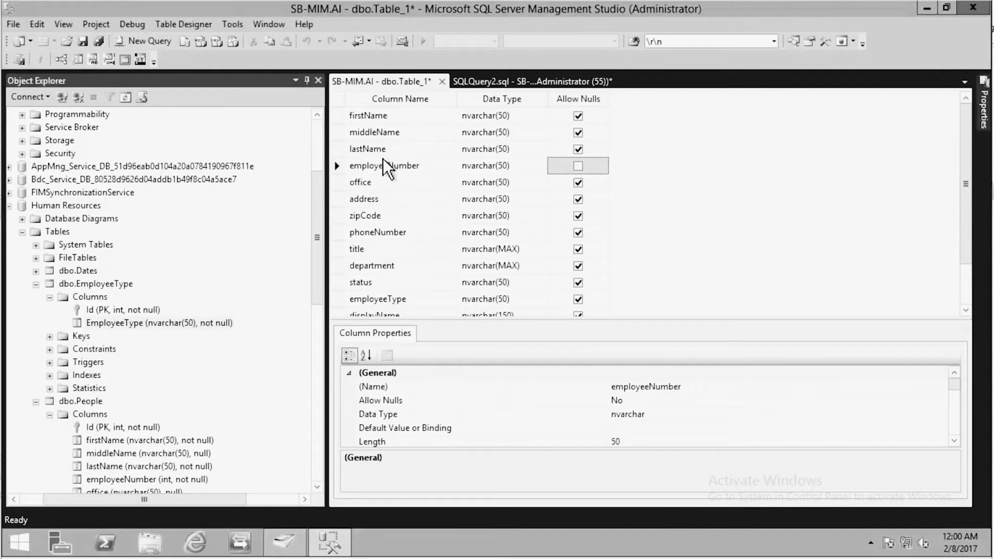
key("ctrl+s")
type("People")
key("Return")
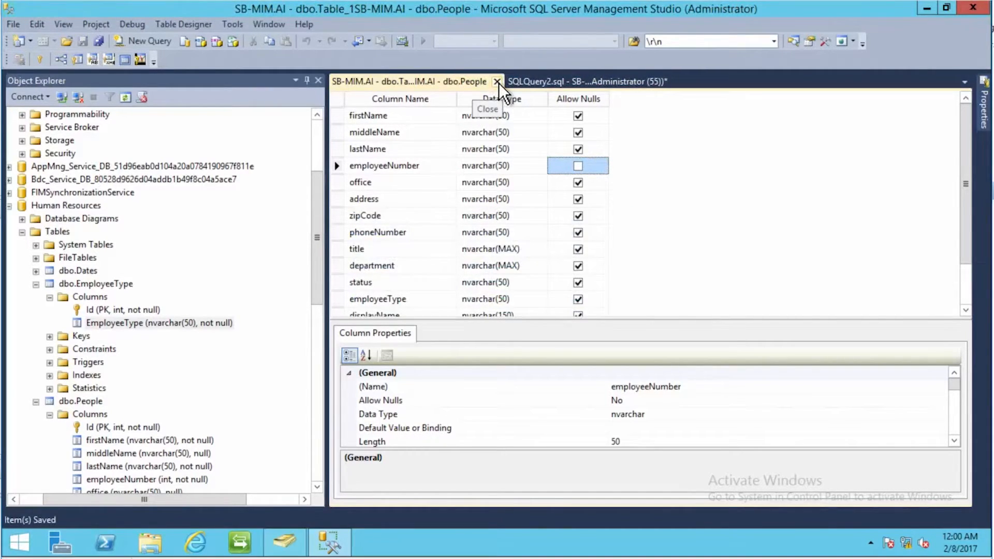
left_click(497, 82)
Step: Discard the leftover query and type the column list through p.lastName and p.employeeNumber
left_click(501, 81)
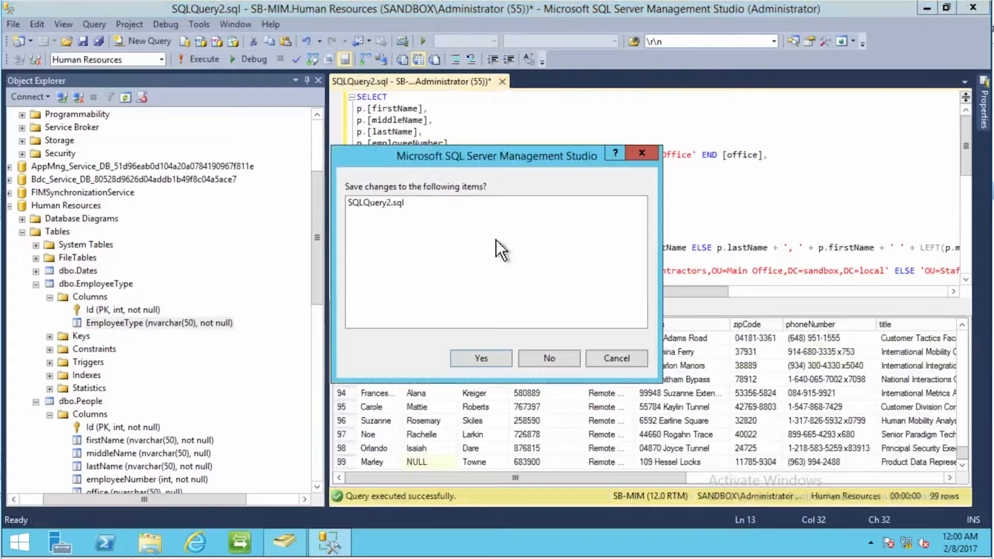
left_click(561, 359)
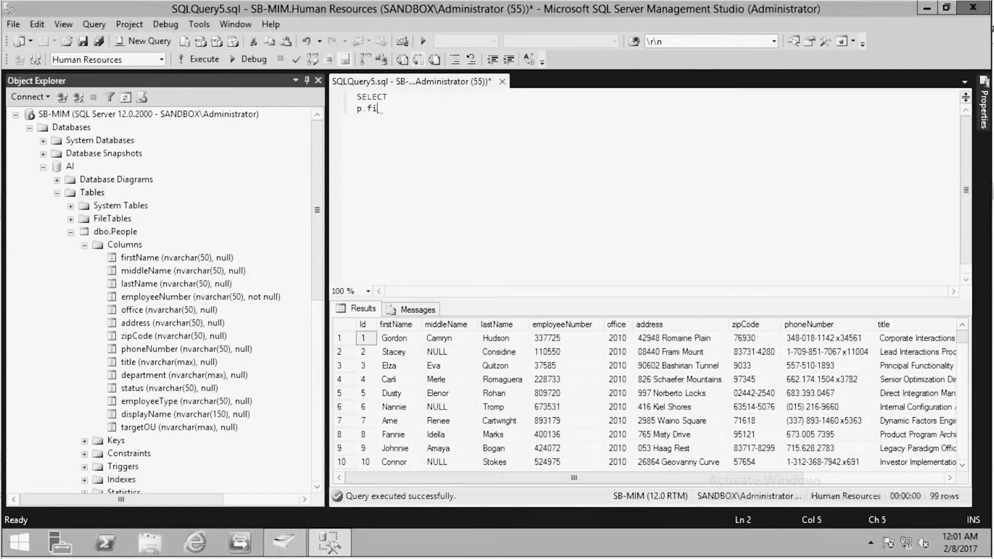
type(",")
key("Return")
type("p.lastName,")
key("Return")
type("p.emp")
key("BackSpace")
Step: Fix the commas and add CASE WHEN employeeNumber = '2010' THEN 'Main Office' ELSE 'Remote Office'
key("Return")
type("p.employeeNumber")
key("Up")
type(",")
key("Down")
key("End")
type(",")
key("Return")
type("p.")
key("BackSpace")
key("BackSpace")
type("C")
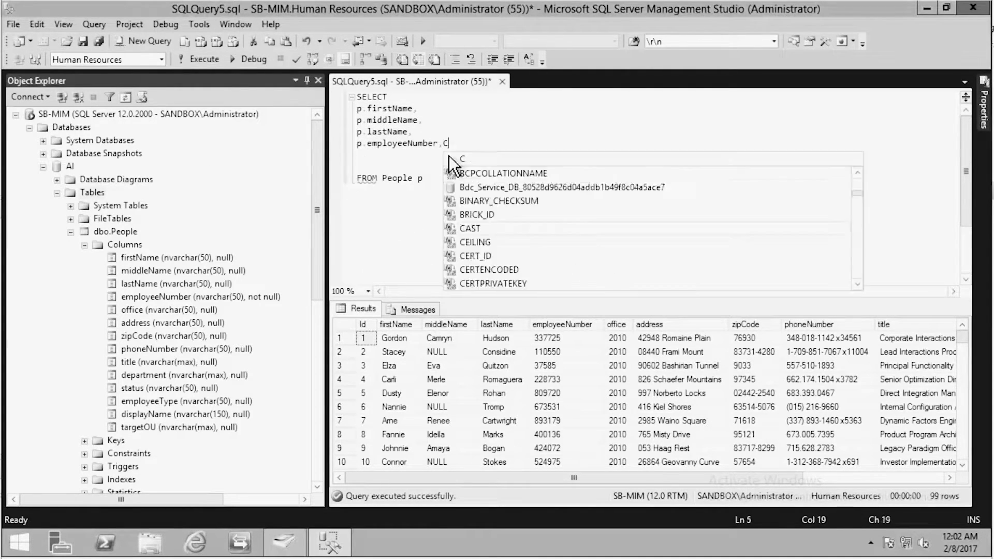
type("ASE WHEN p")
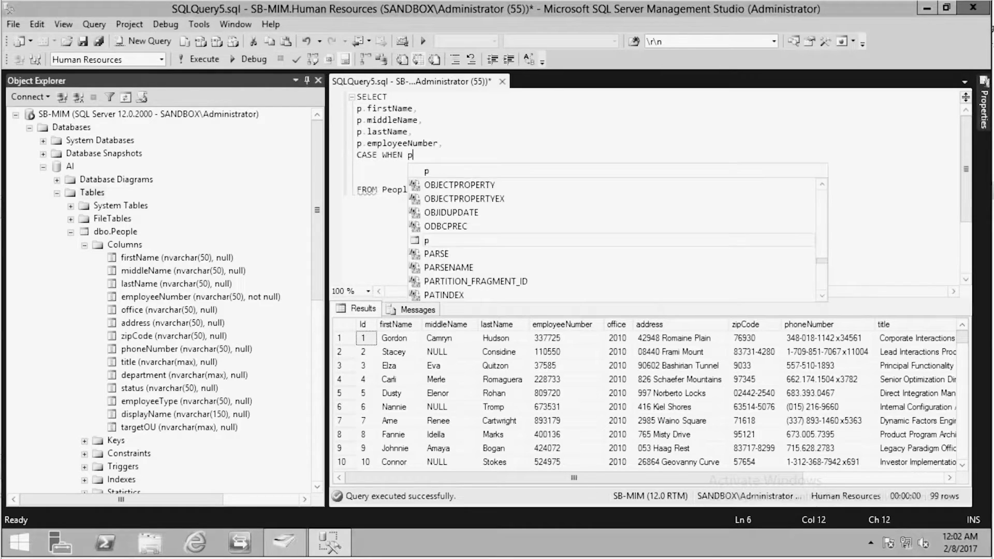
type(".employeeNumber = ")
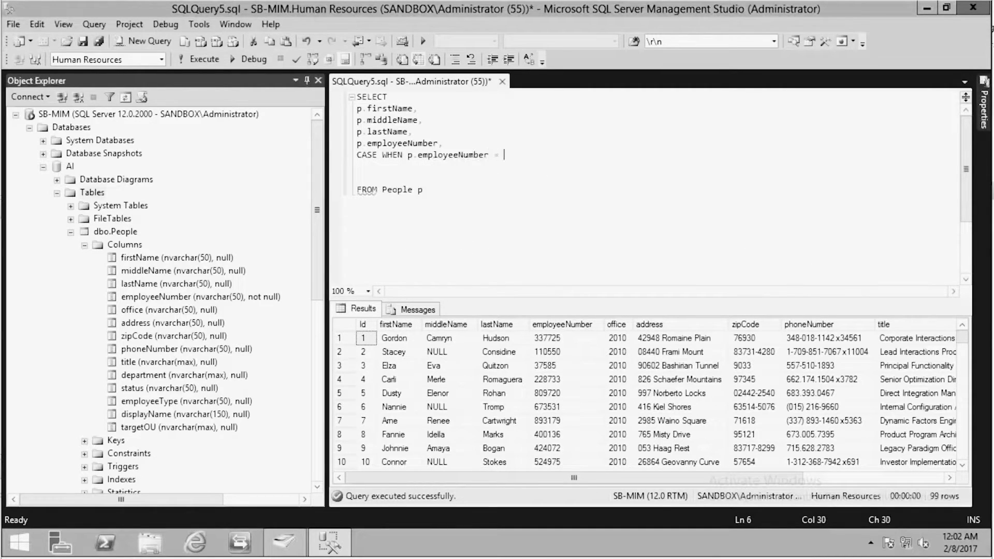
type("'2010'")
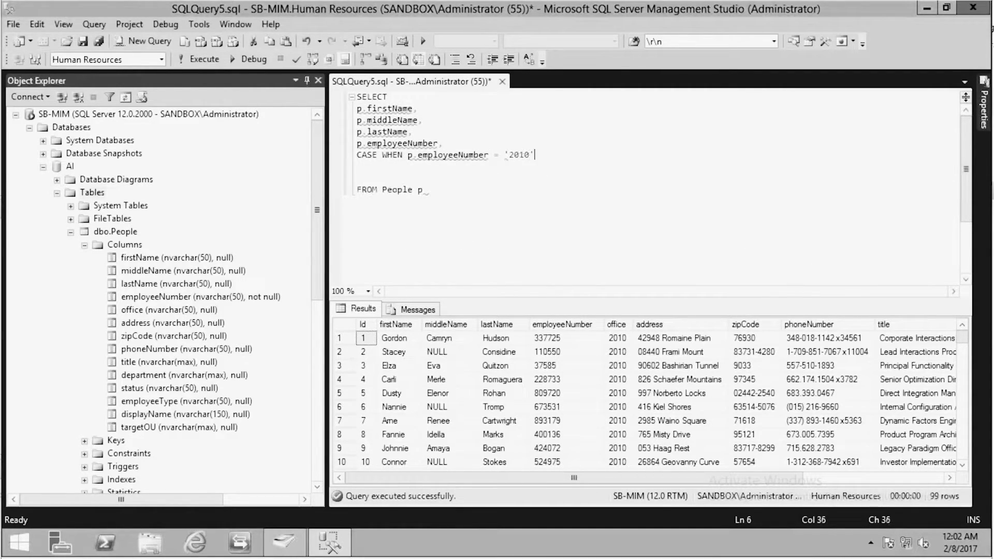
type(" THEN 'Main Office' ELSE 'Remote ")
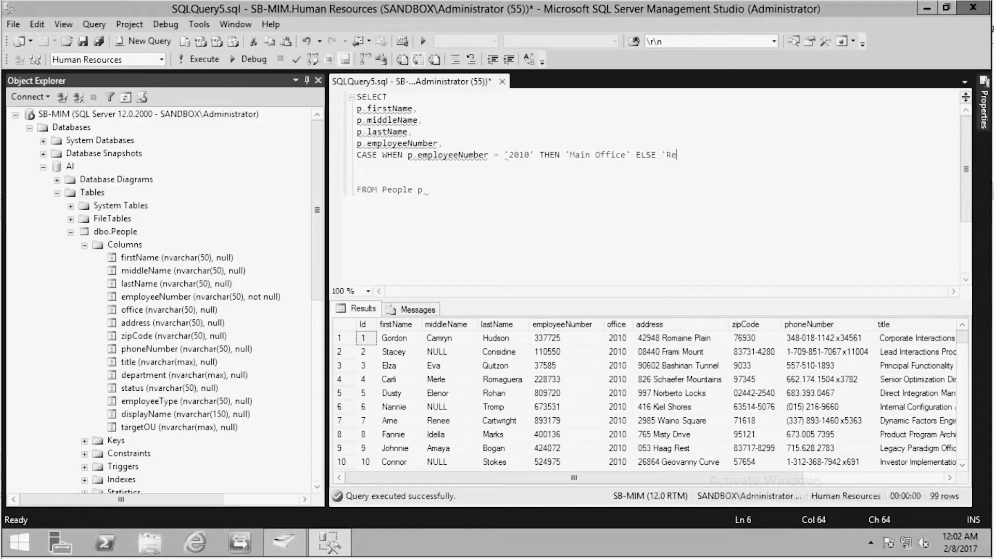
type("Office'")
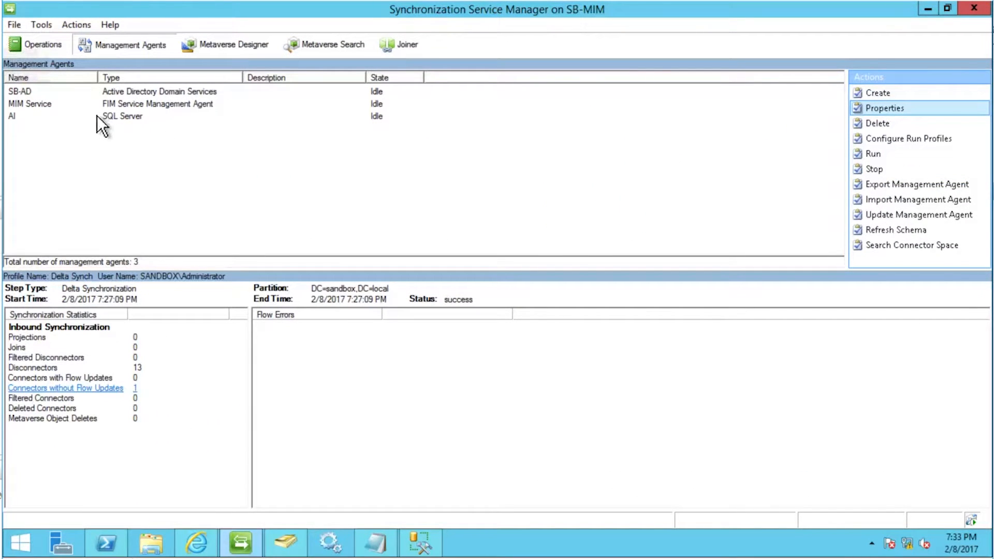
Step: Run a Full Import and then a Full Sync on the AI management agent
left_click(98, 116)
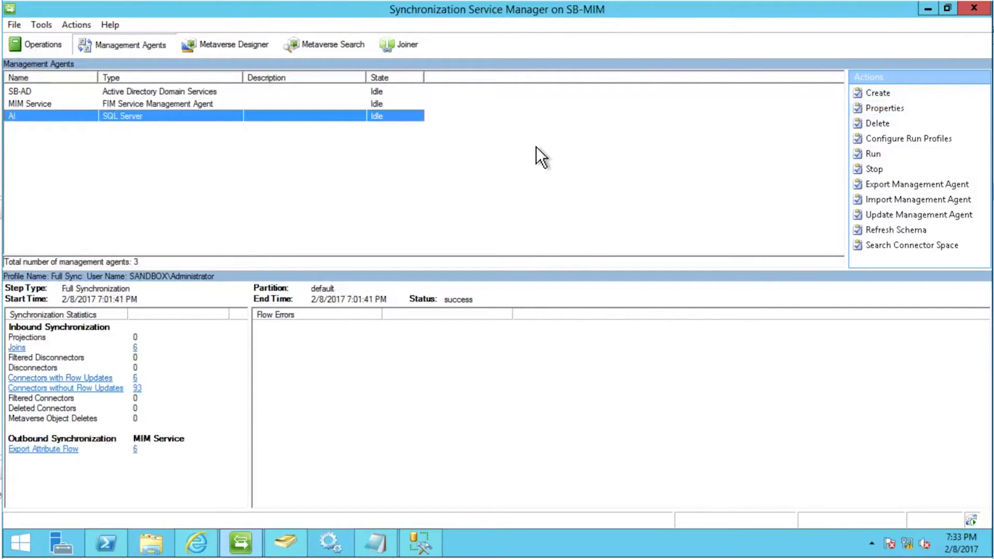
left_click(873, 156)
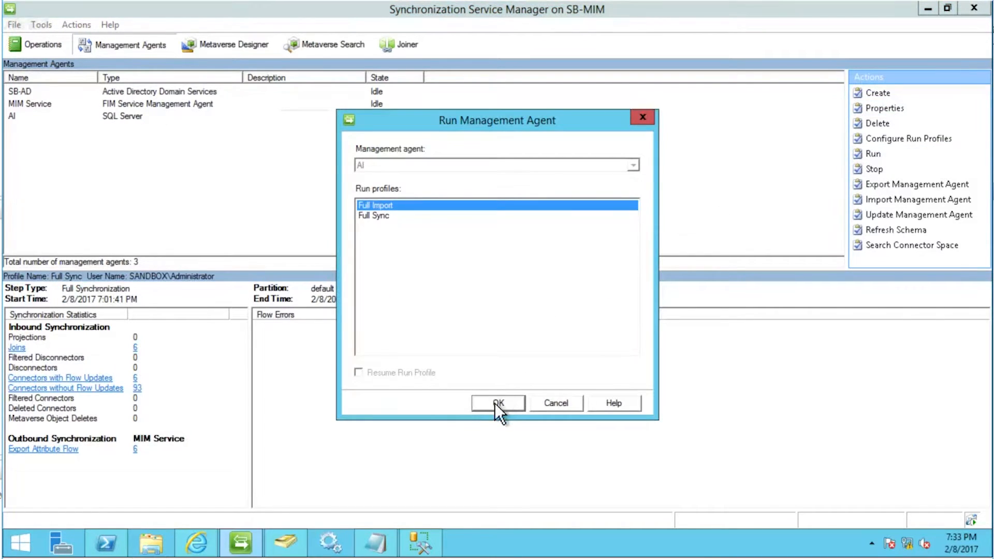
left_click(495, 403)
left_click(873, 154)
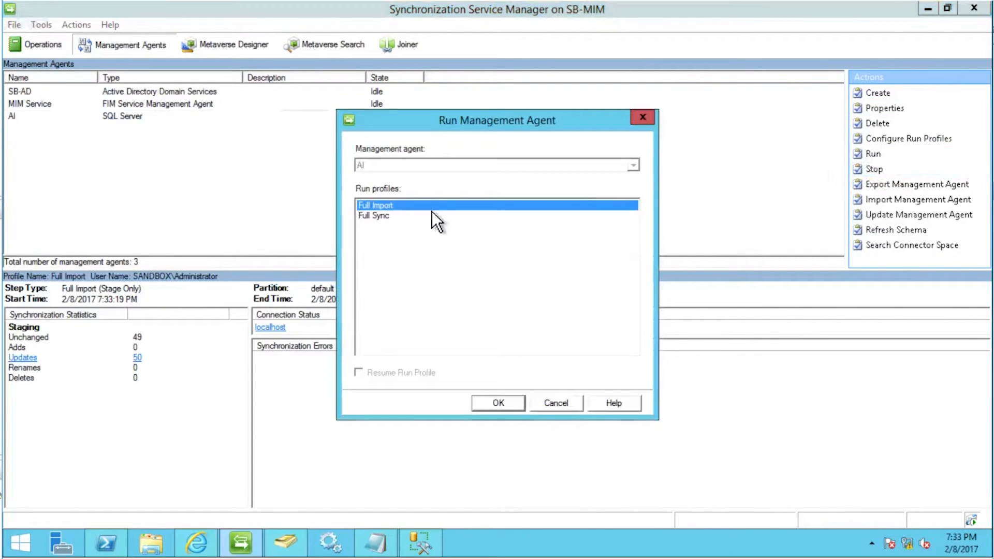
double_click(375, 214)
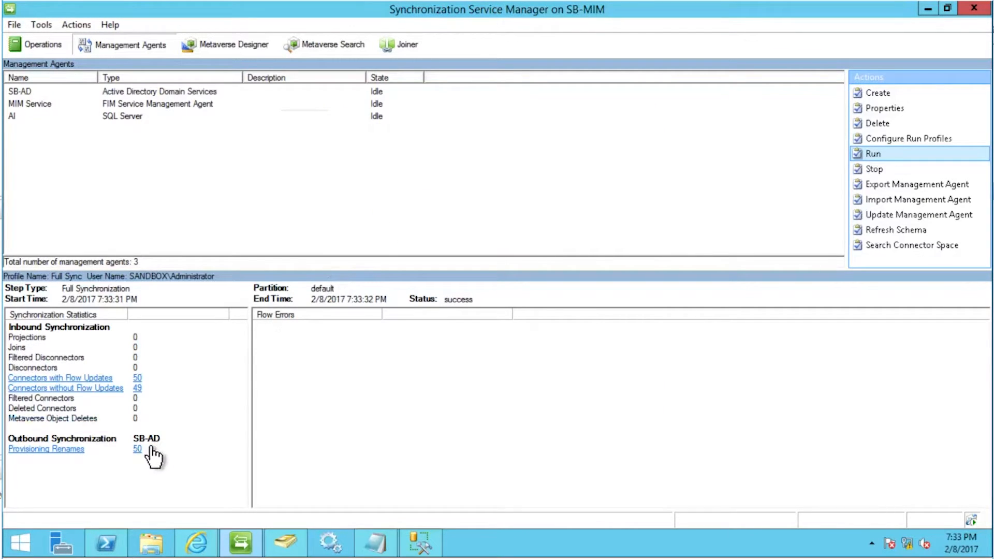
Step: Run Export, Full Import, and Full Synch on the SB-AD management agent
left_click(134, 91)
left_click(906, 152)
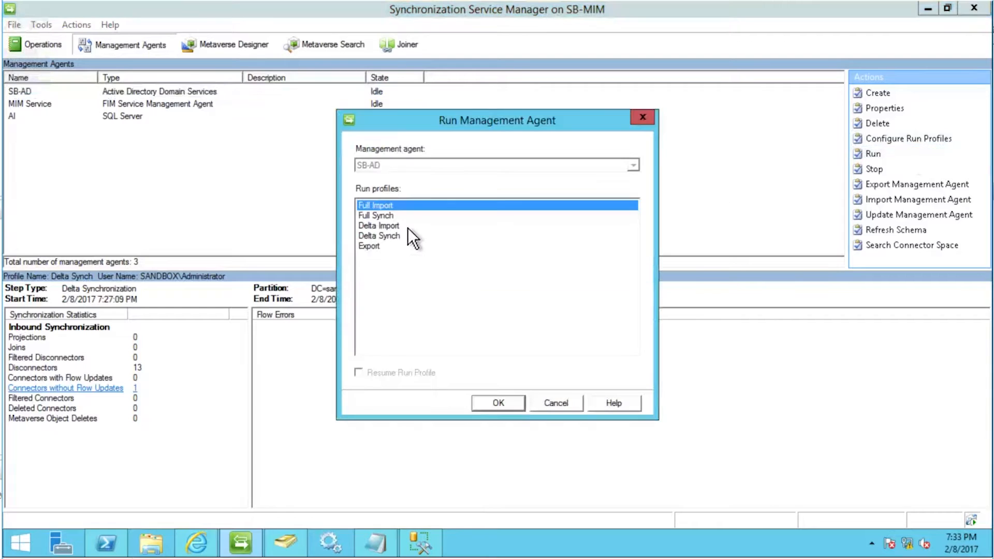
double_click(392, 247)
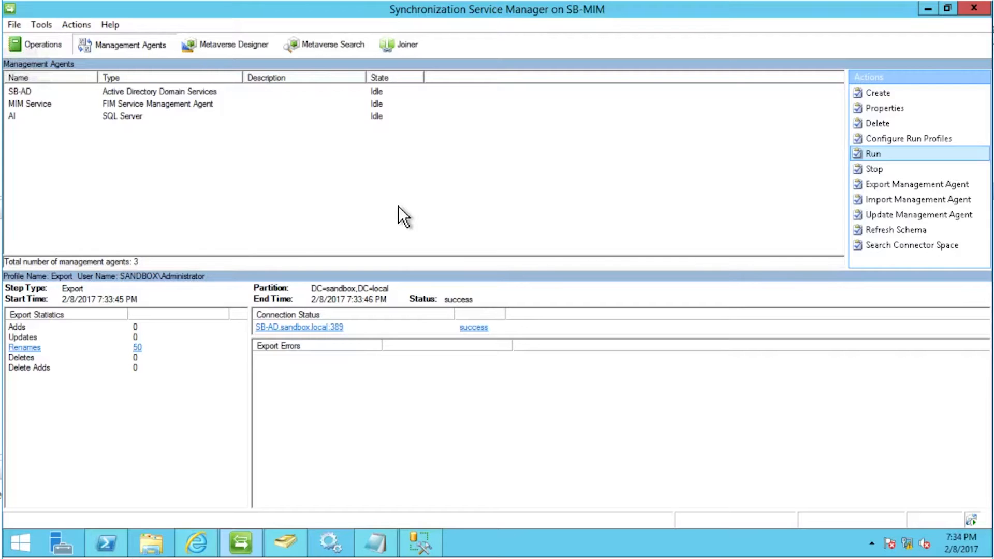
left_click(203, 93)
left_click(913, 153)
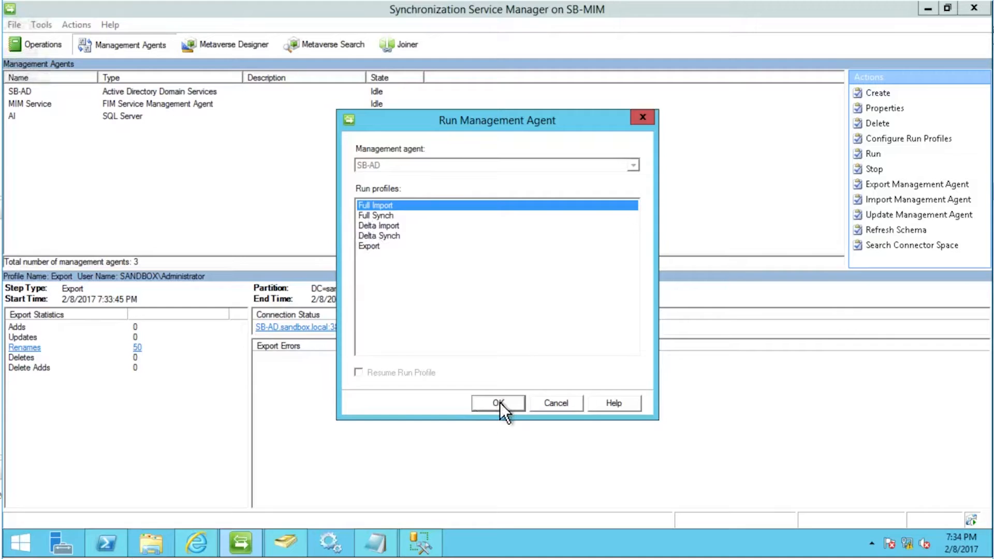
left_click(499, 401)
left_click(873, 153)
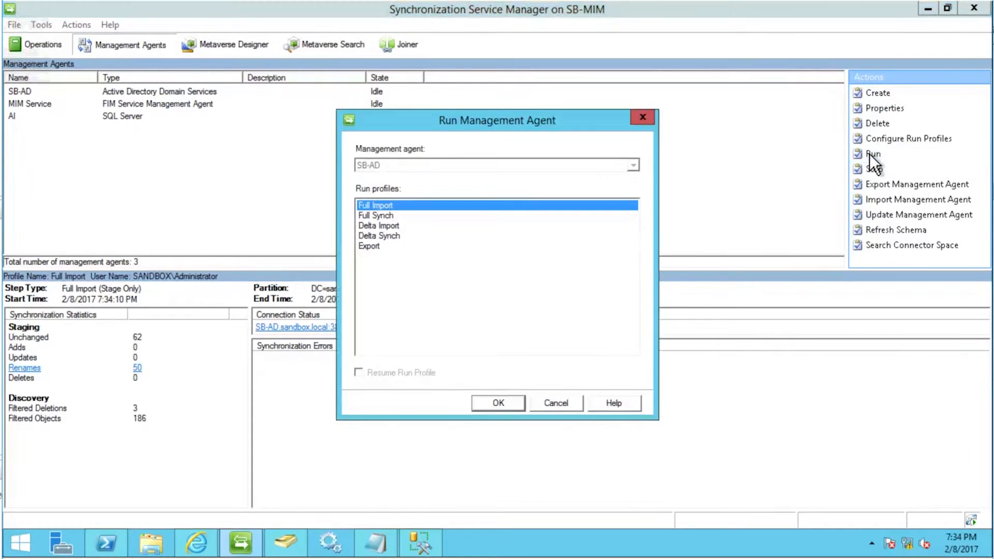
double_click(384, 215)
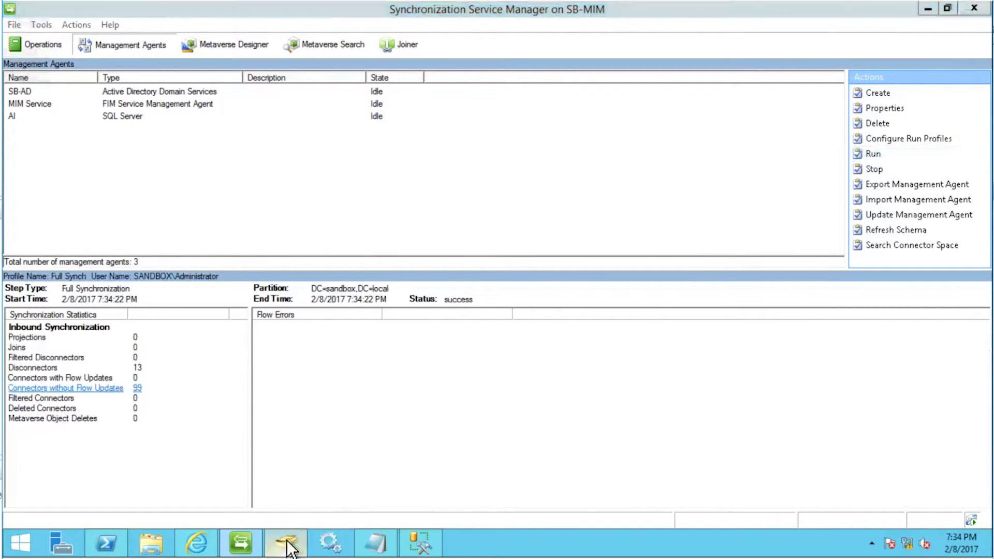
left_click(286, 543)
Step: Refresh the Staff and Remote Office Contractors user lists
right_click(739, 220)
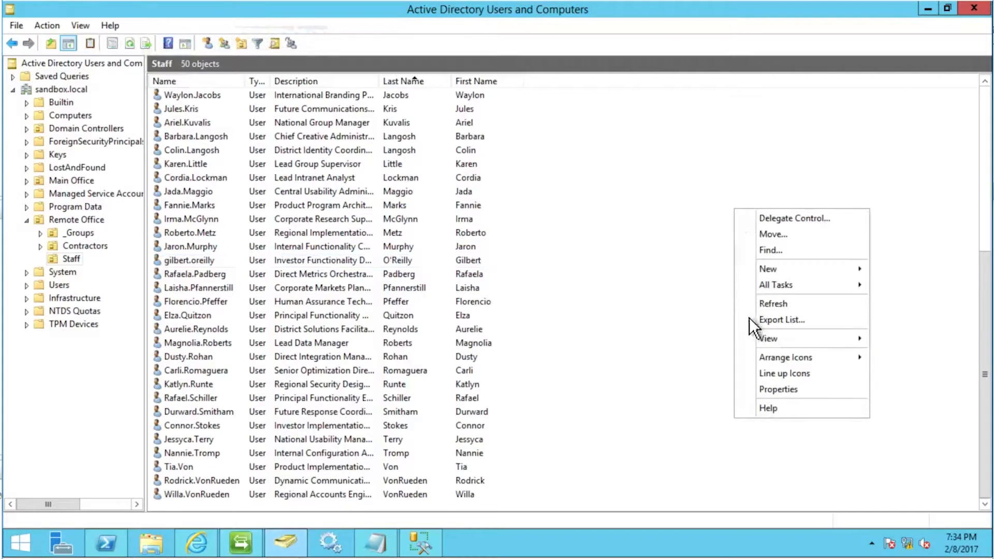
left_click(767, 304)
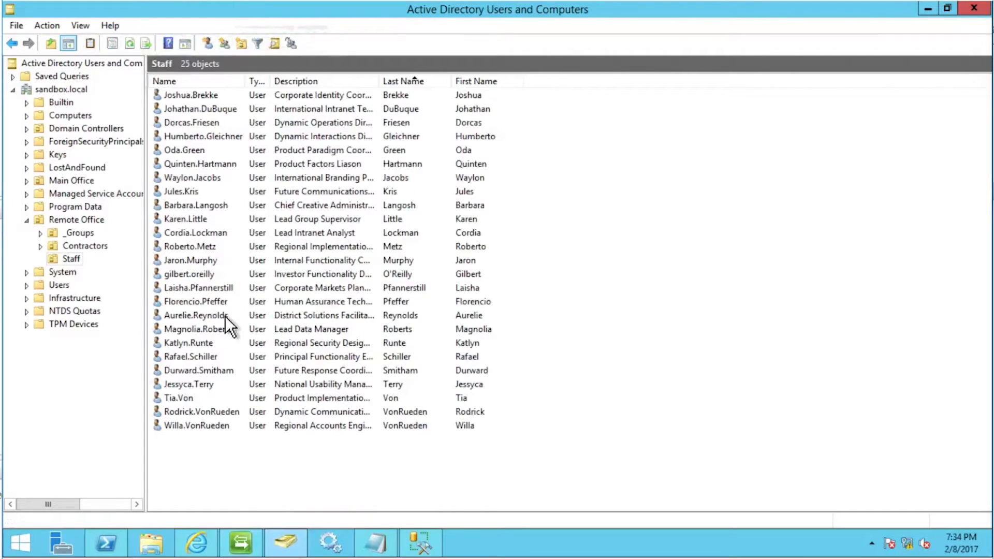
left_click(85, 245)
right_click(680, 233)
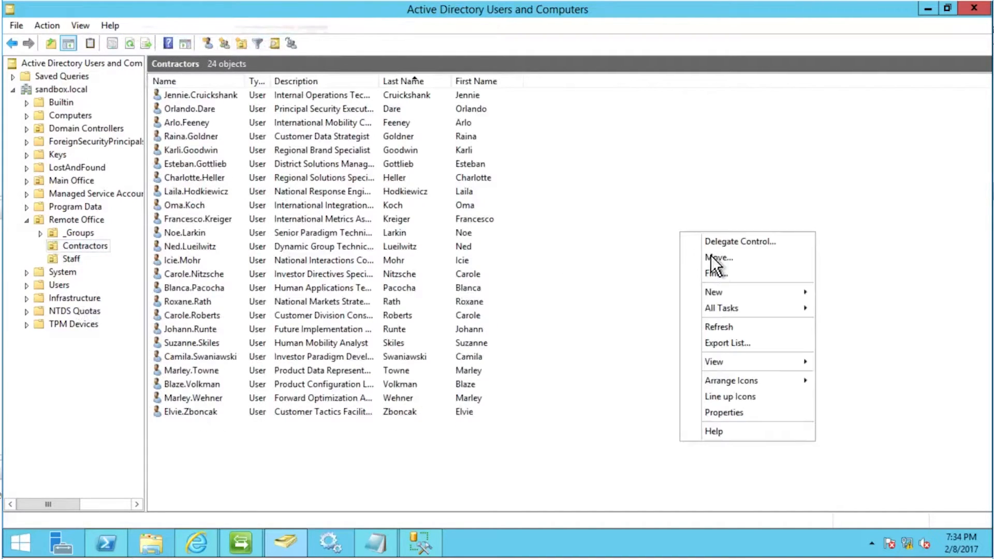
left_click(729, 327)
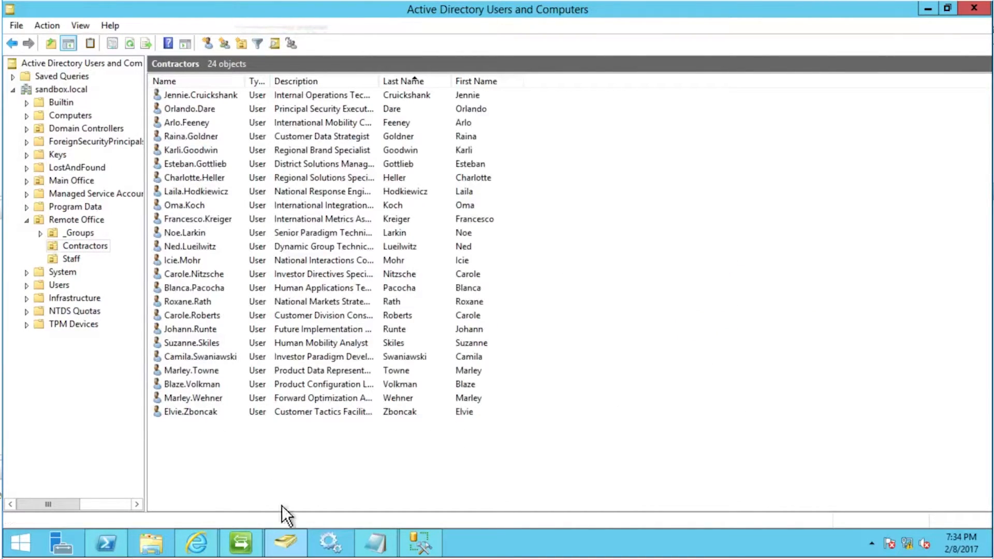
Step: Open a Main Office contractor's properties and review the telephone and address details
left_click(27, 181)
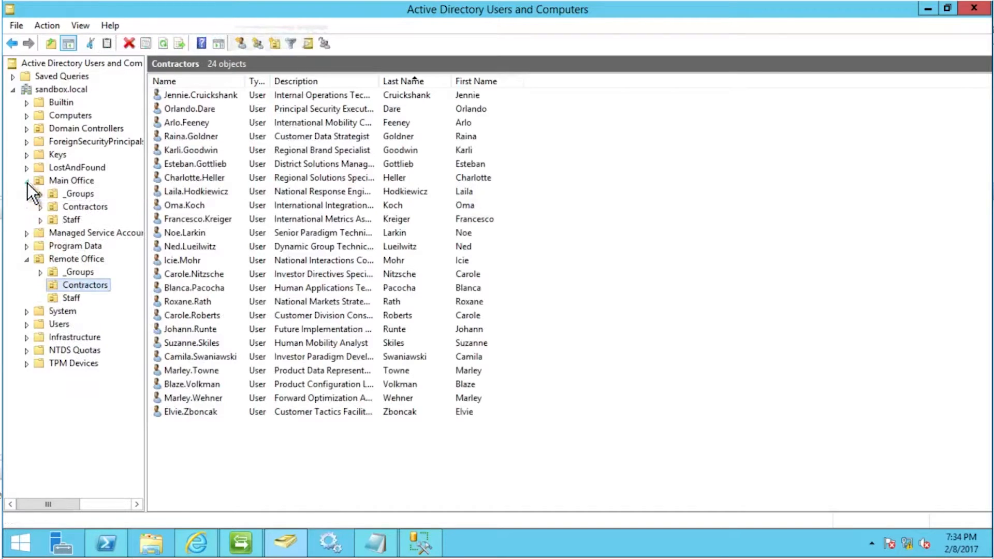
left_click(58, 219)
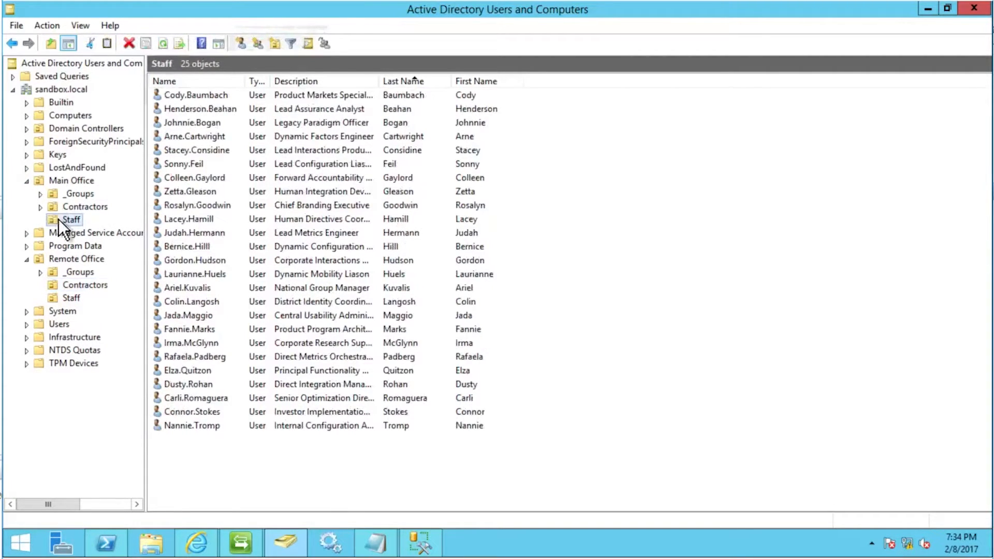
left_click(58, 208)
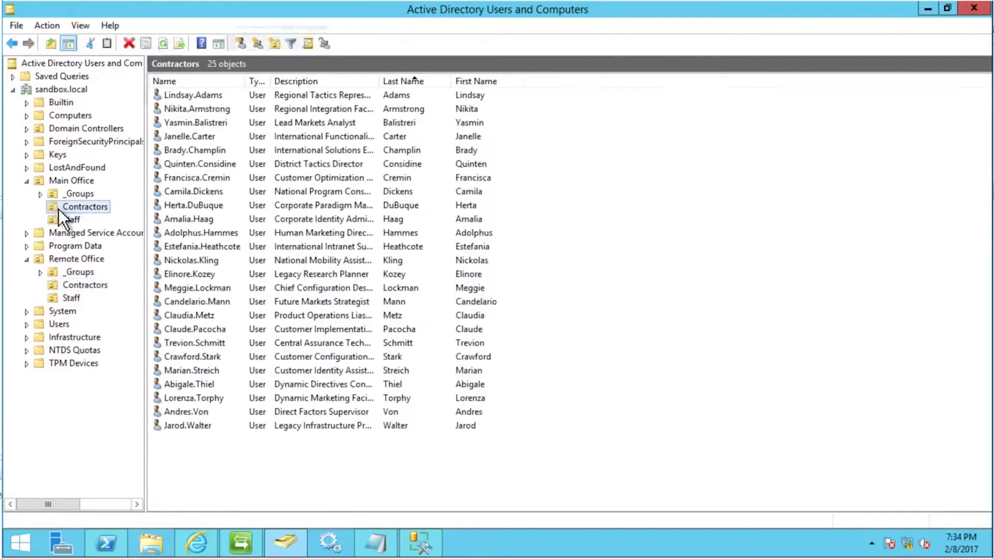
double_click(216, 397)
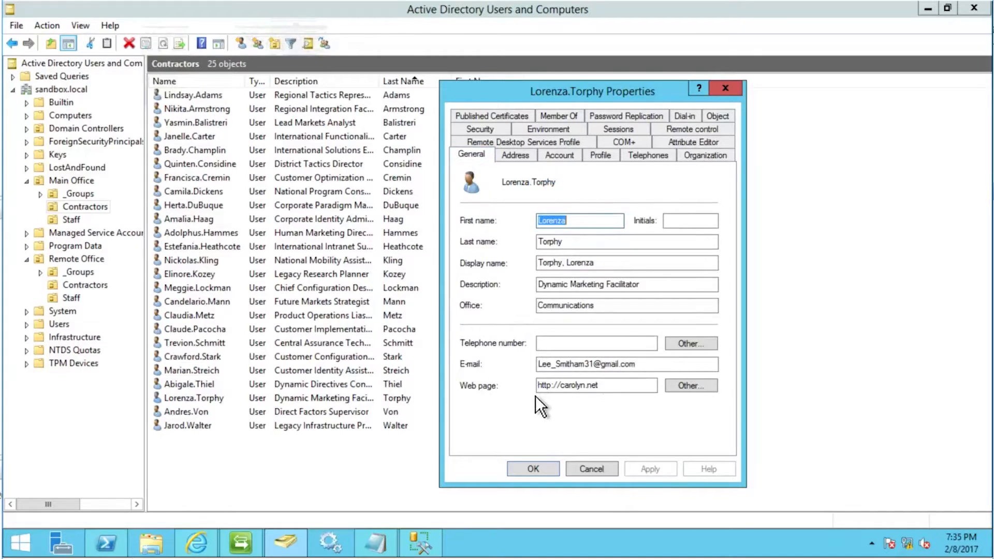
left_click(569, 343)
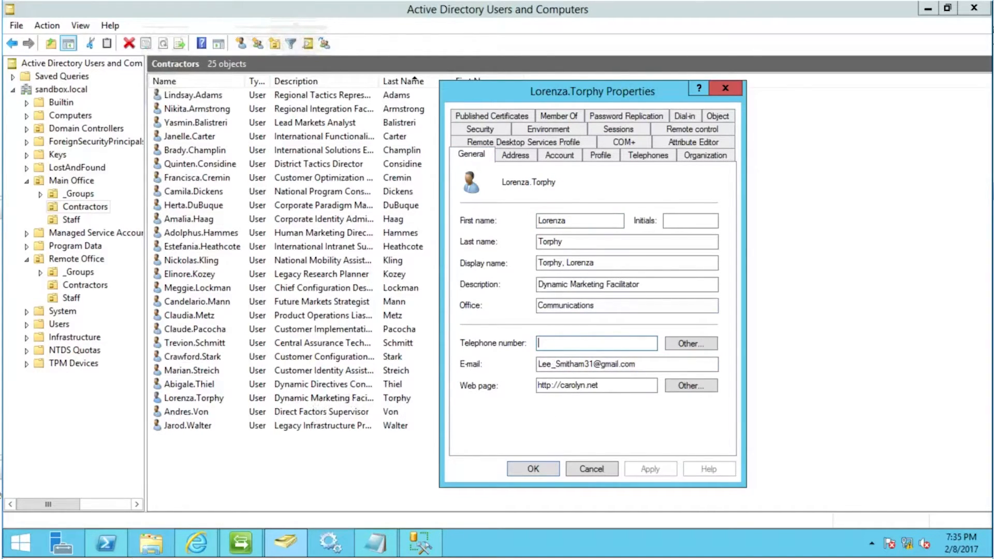
key("ctrl+Tab")
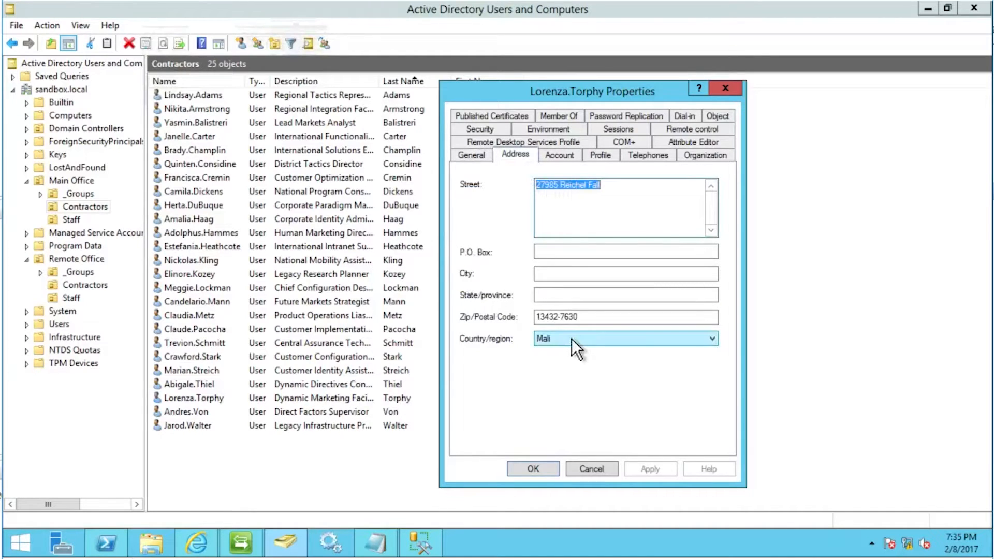
key("ctrl+shift+Tab")
key("shift+Tab")
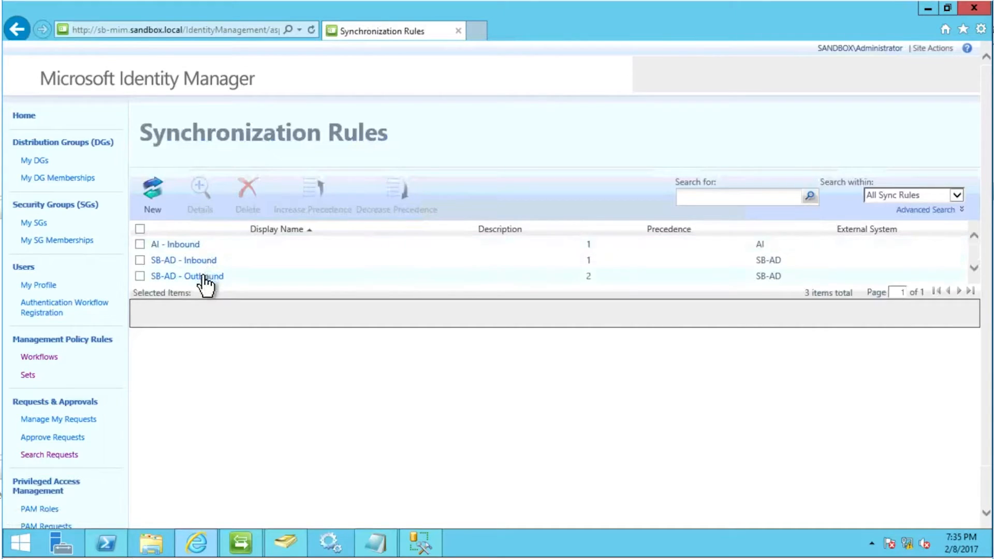
Step: Add a physicalDeliveryOfficeName ⇒ physicalDeliveryOfficeName flow to the SB-AD - Outbound rule
left_click(205, 280)
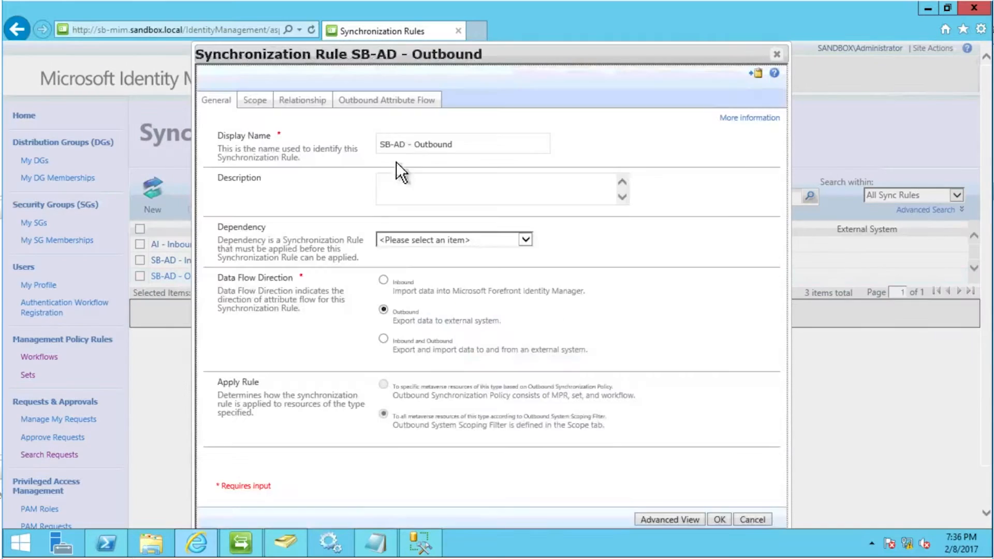
left_click(398, 100)
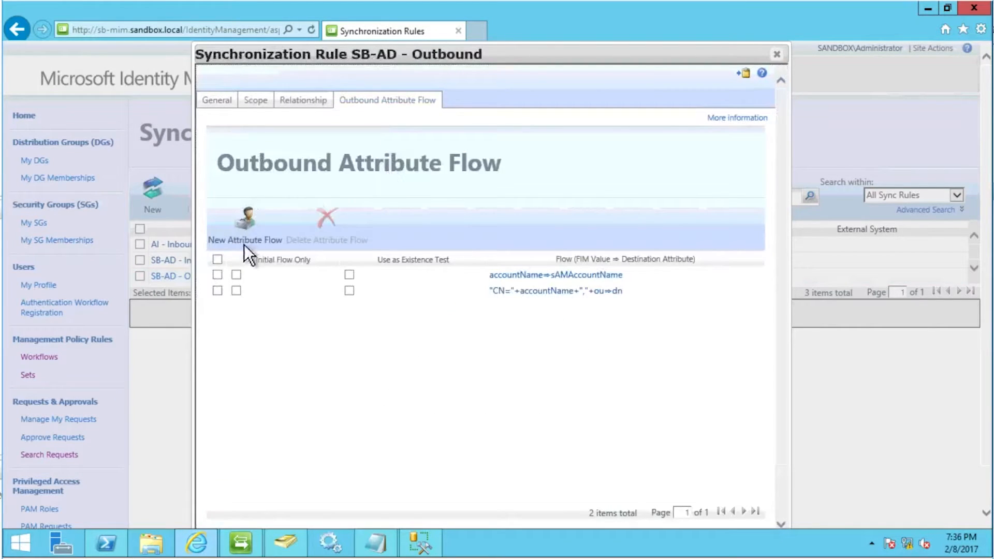
left_click(244, 243)
left_click(333, 209)
scroll(328, 278, "down", 5)
scroll(327, 278, "down", 12)
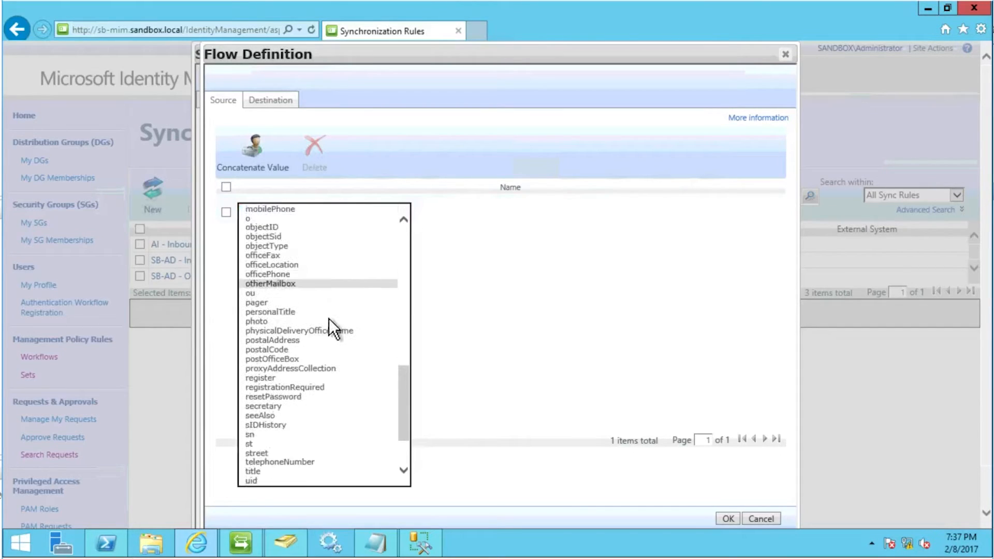
left_click(325, 329)
left_click(464, 138)
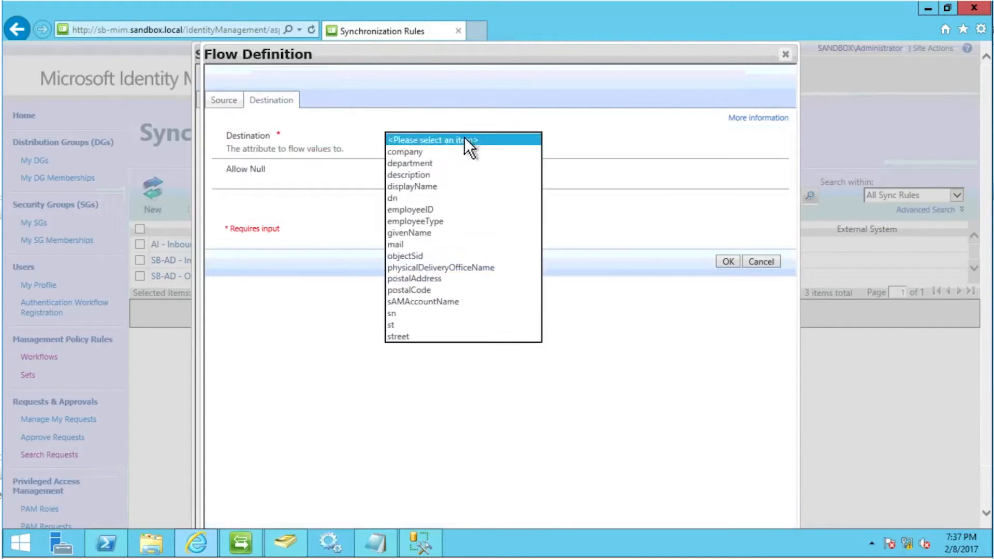
left_click(477, 267)
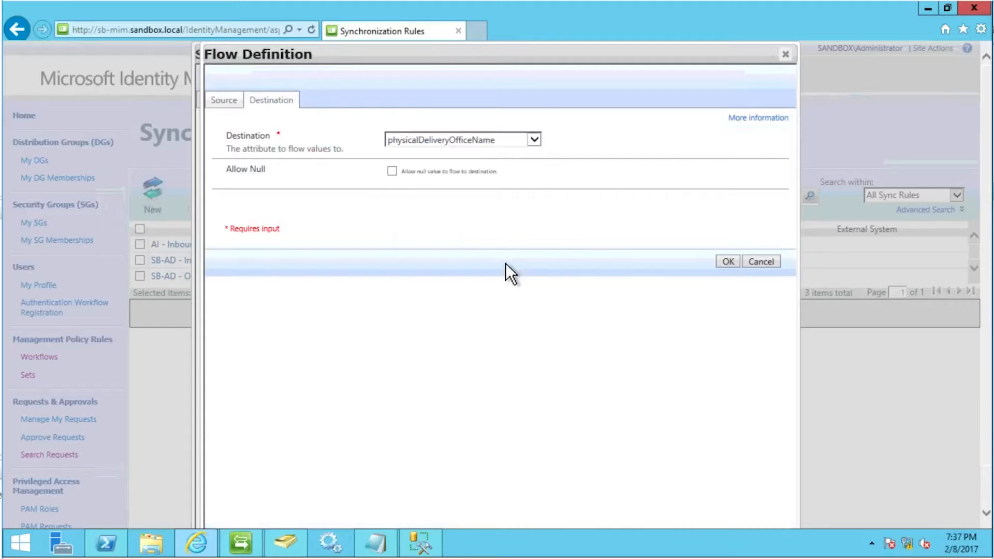
left_click(729, 262)
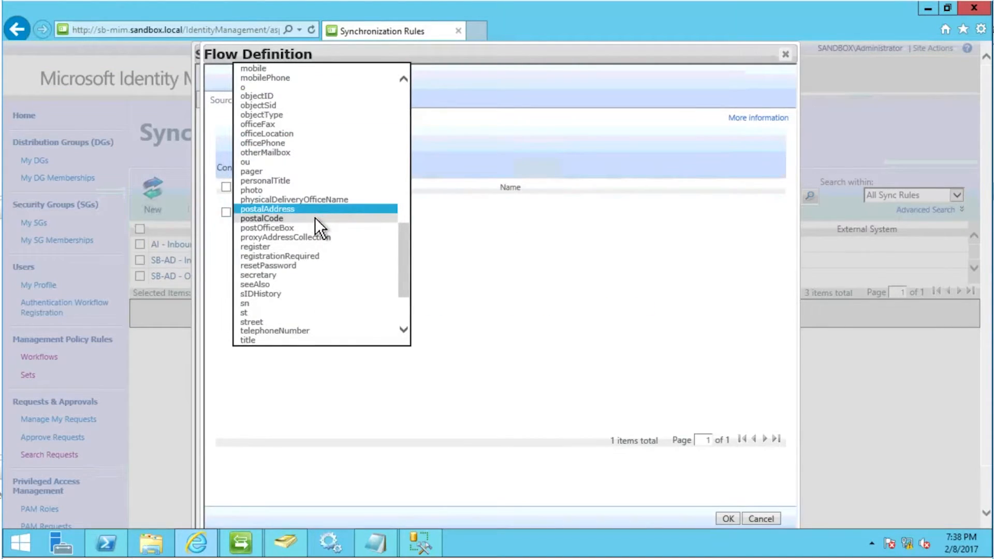
Step: Add postalCode ⇒ postalCode and telephoneNumber outbound attribute flows
left_click(315, 218)
left_click(285, 102)
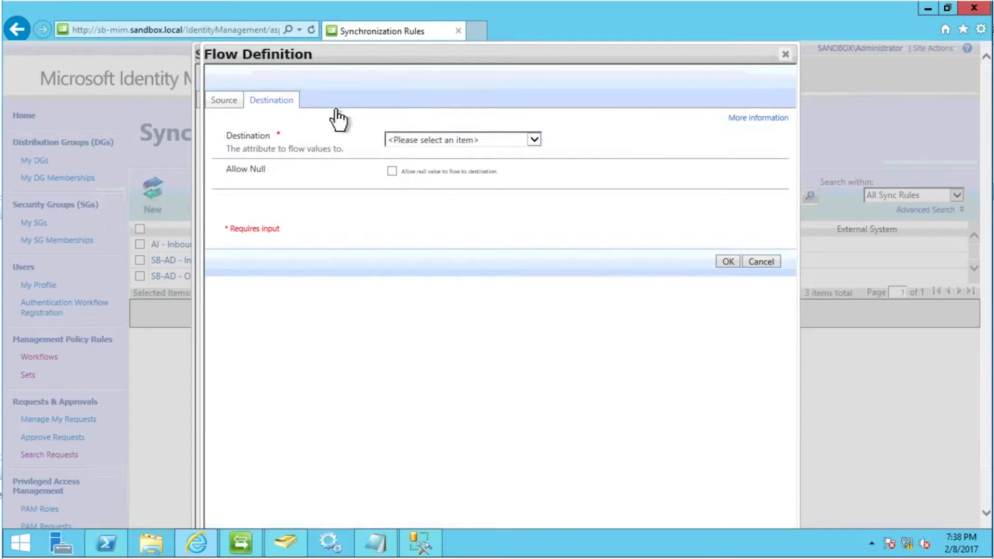
left_click(402, 139)
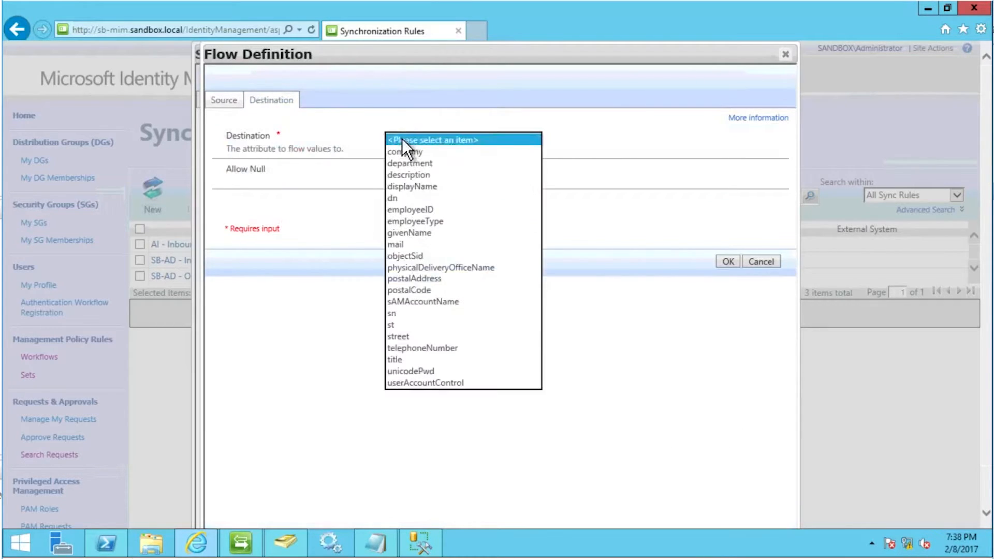
left_click(449, 290)
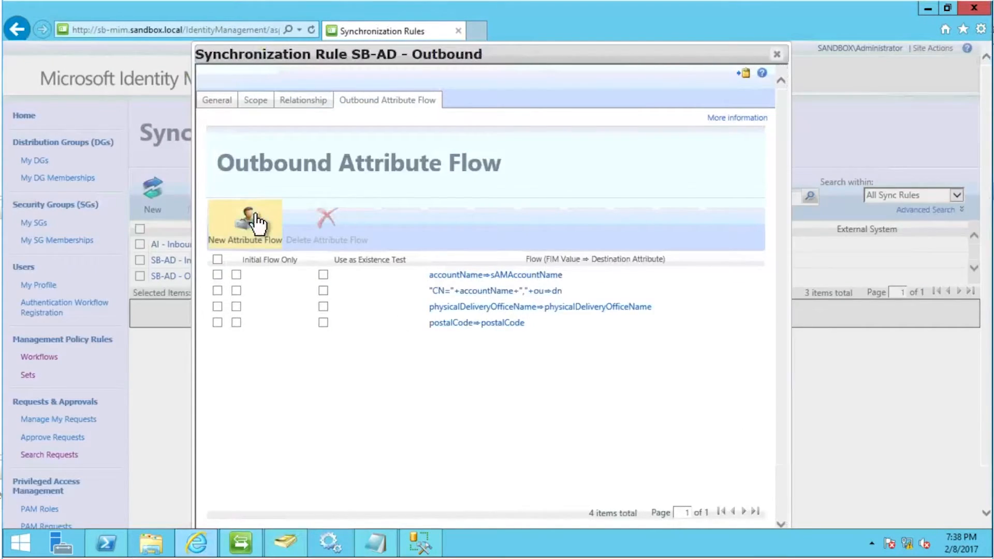
left_click(257, 223)
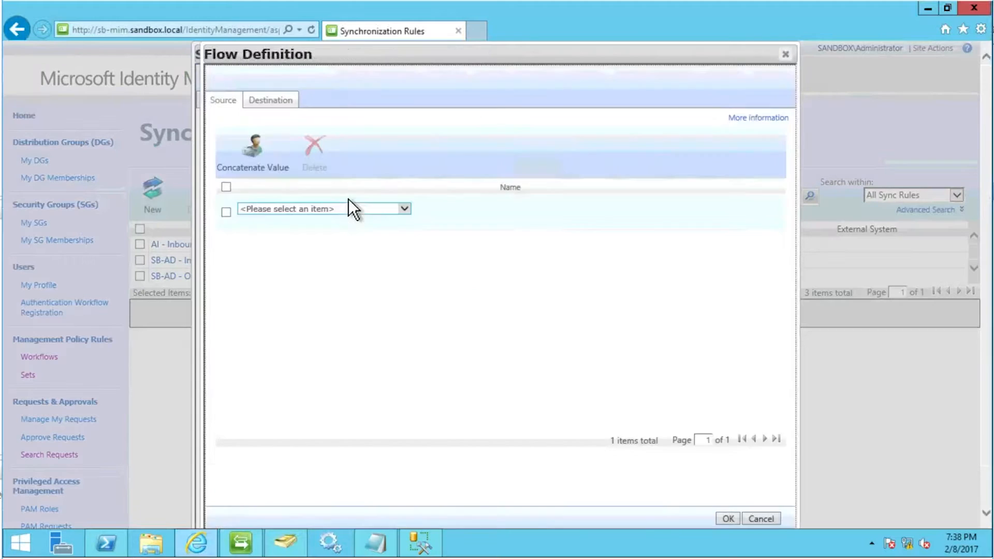
left_click(391, 204)
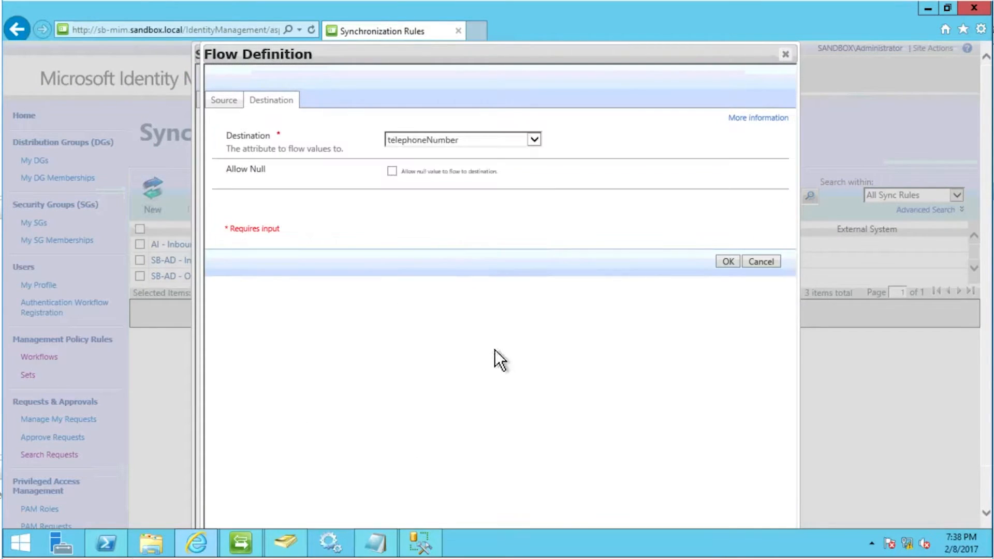
left_click(728, 262)
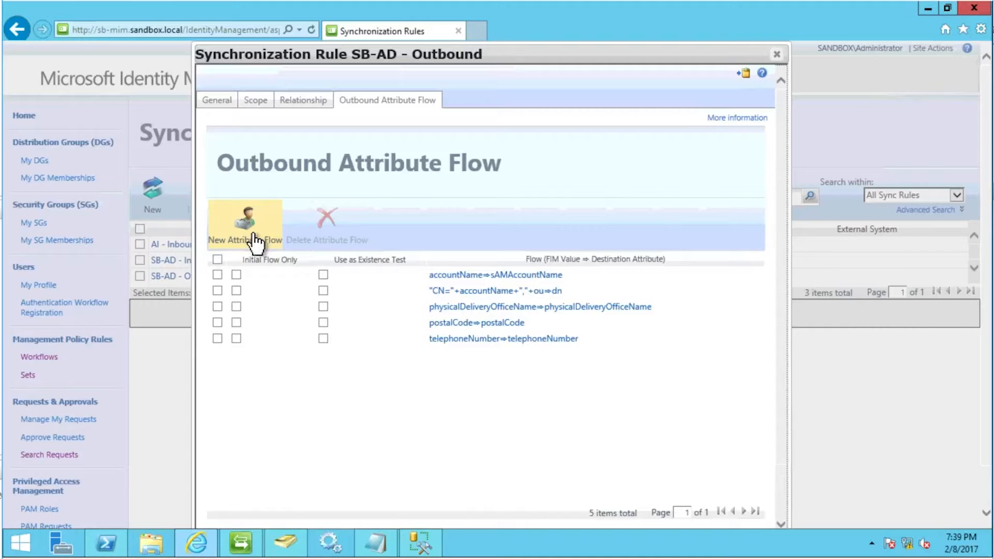
Step: Discard an unfinished extra flow and submit the SB-AD - Outbound rule
left_click(255, 240)
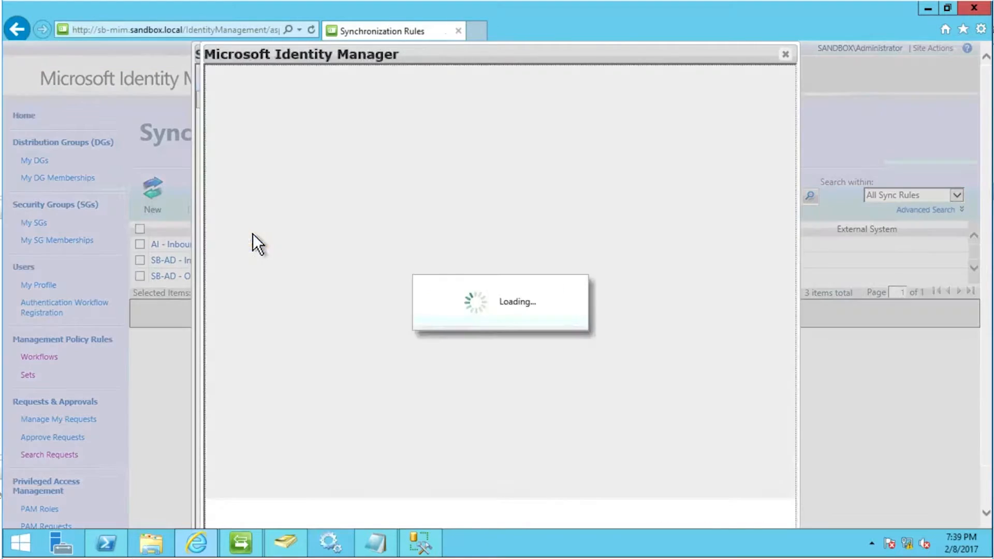
left_click(261, 101)
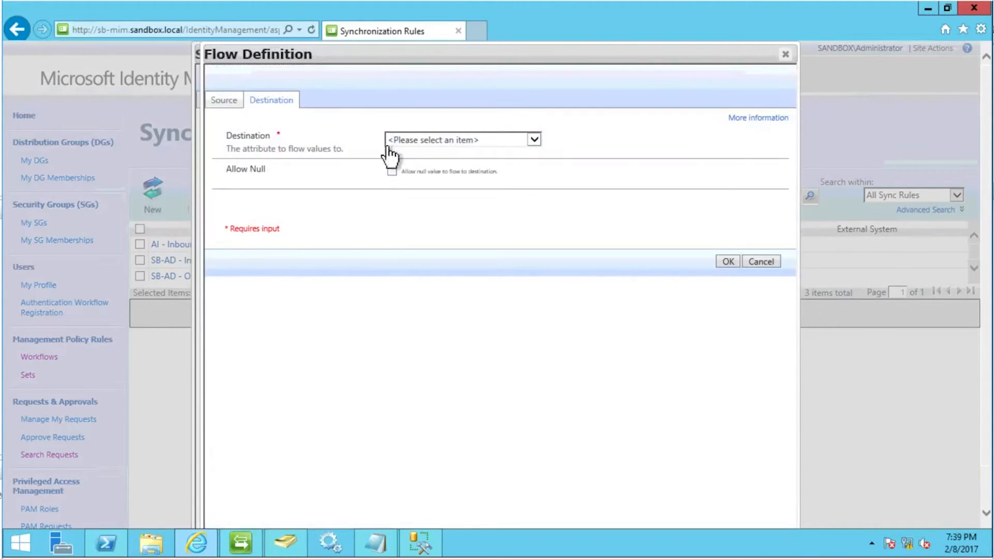
left_click(472, 141)
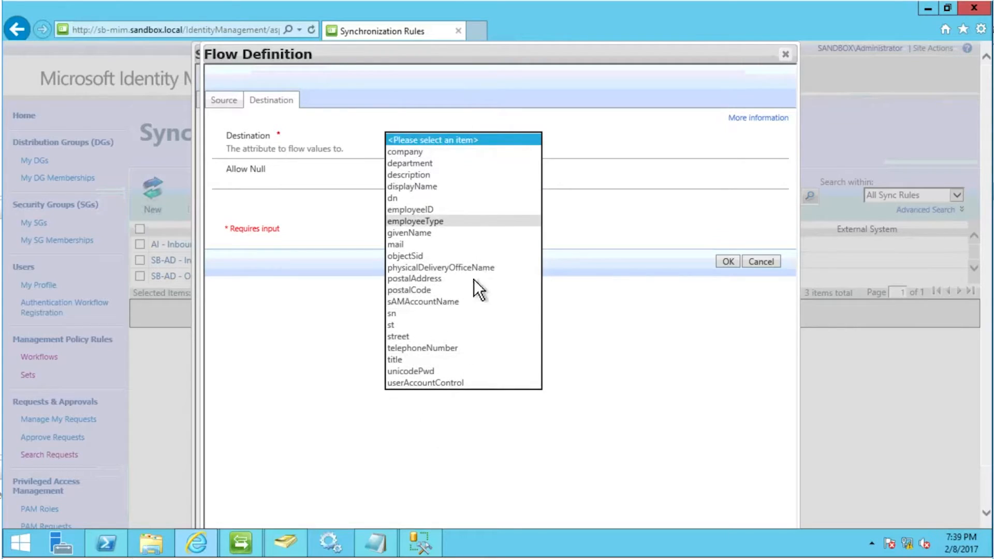
left_click(770, 262)
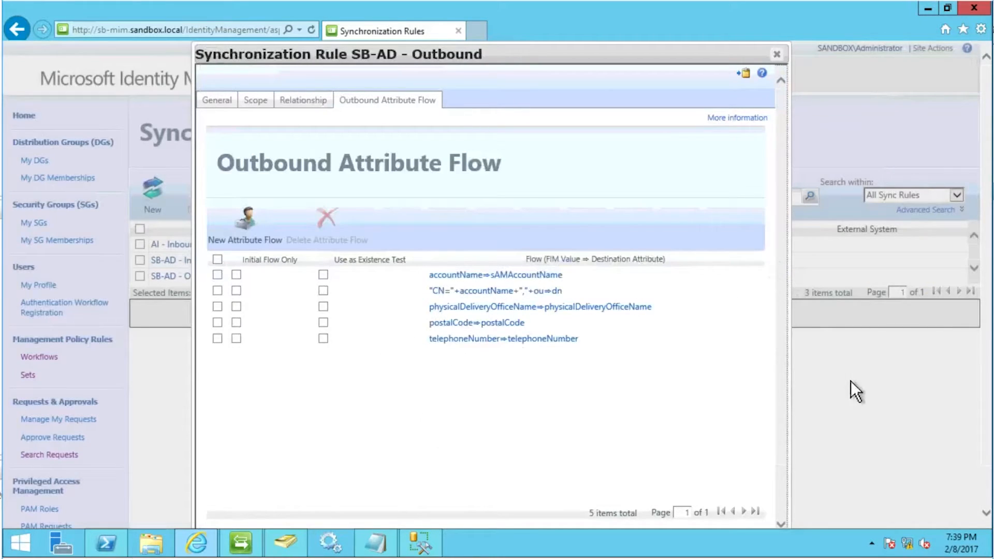
scroll(774, 392, "down", 3)
left_click(704, 479)
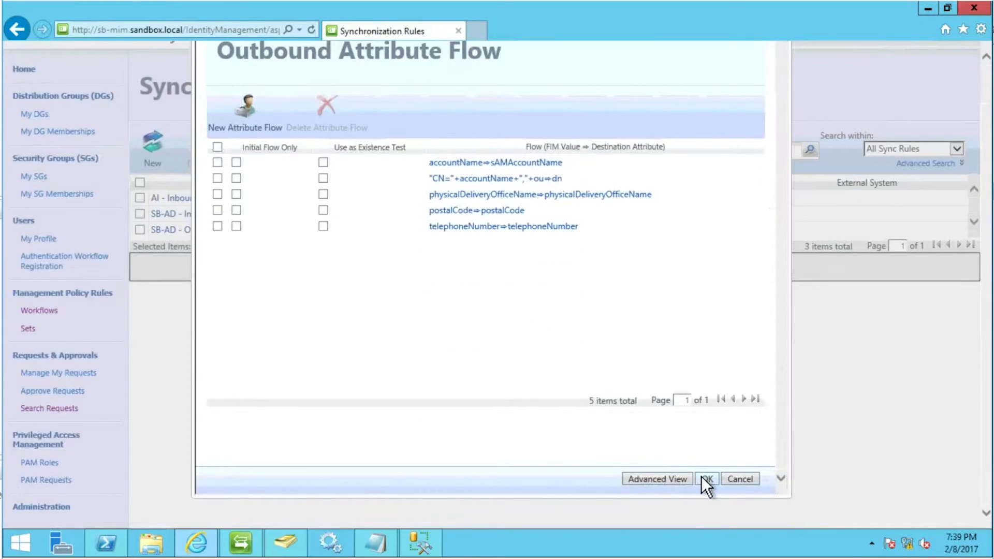
left_click(712, 184)
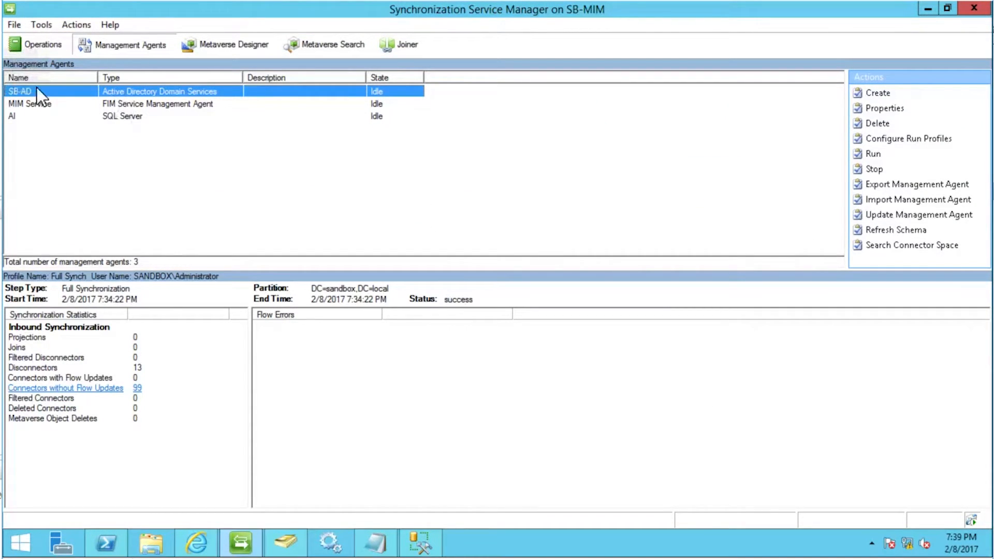
Step: Tick middleName and streetAddress in SB-AD's Select Attributes and confirm with OK
double_click(38, 88)
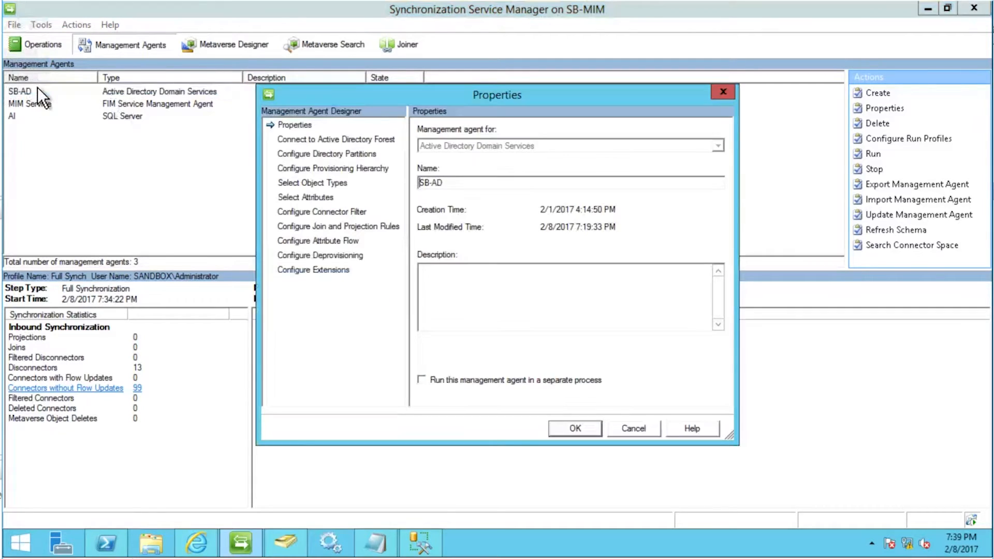
left_click(306, 199)
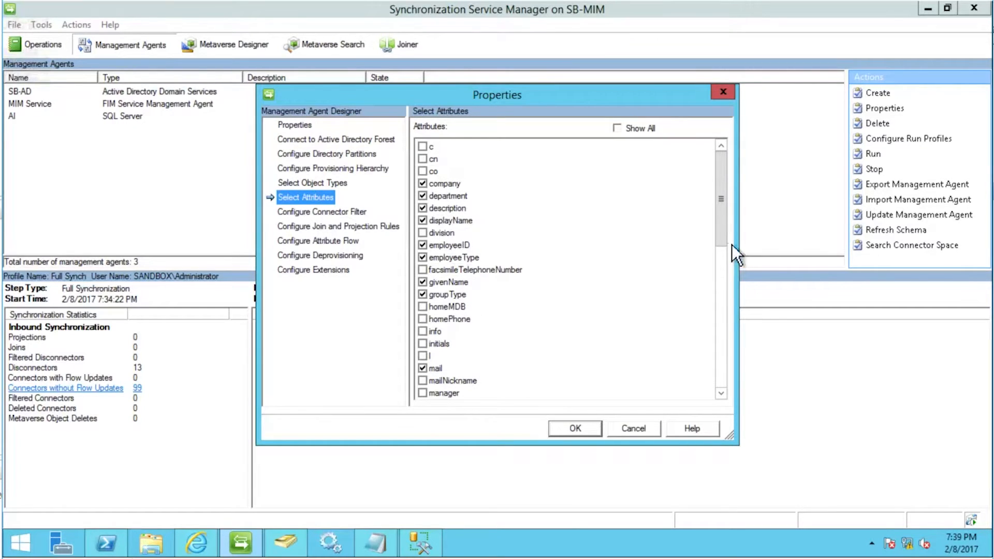
left_click_drag(724, 223, 711, 272)
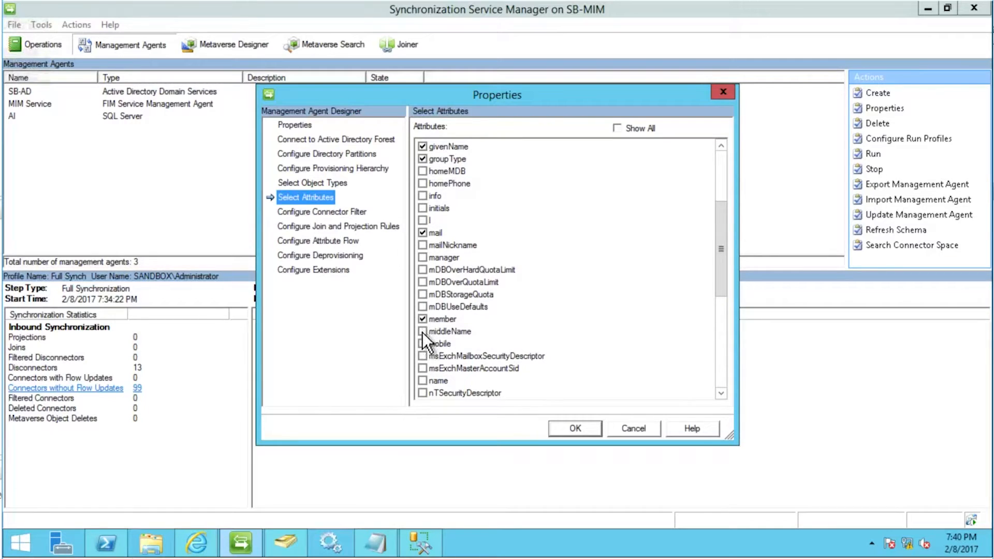
left_click(422, 332)
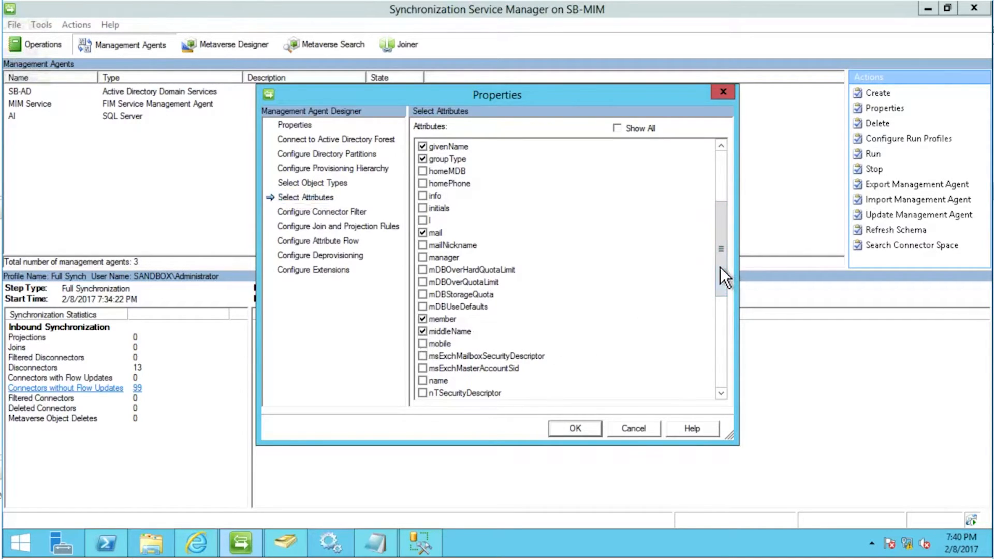
left_click(719, 300)
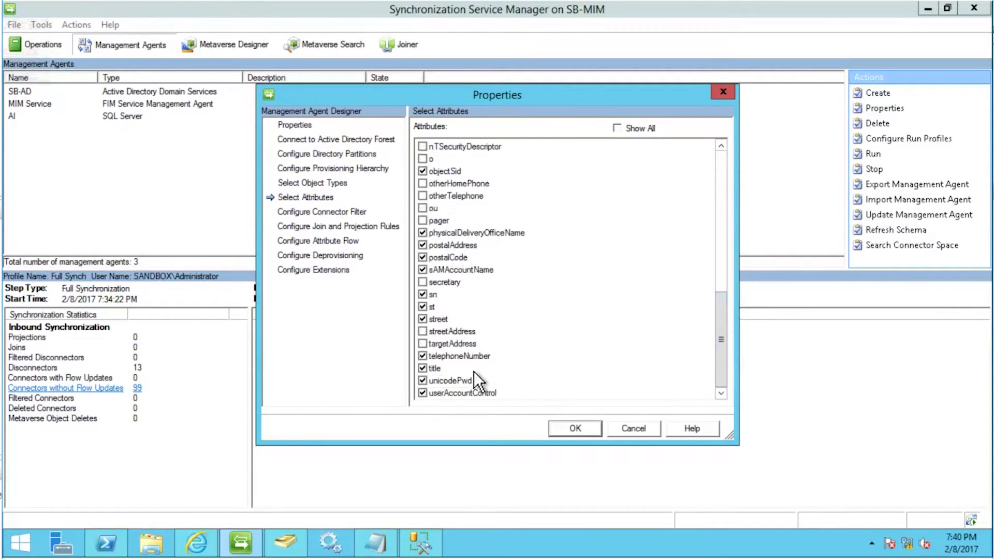
left_click(422, 331)
left_click(582, 430)
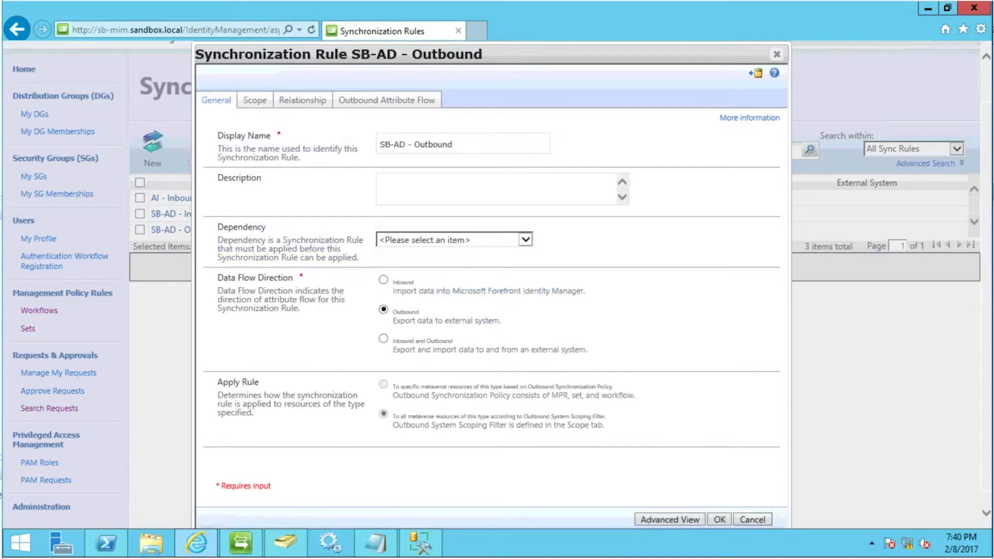
Step: Add a middleName ⇒ middleName outbound attribute flow
left_click(367, 104)
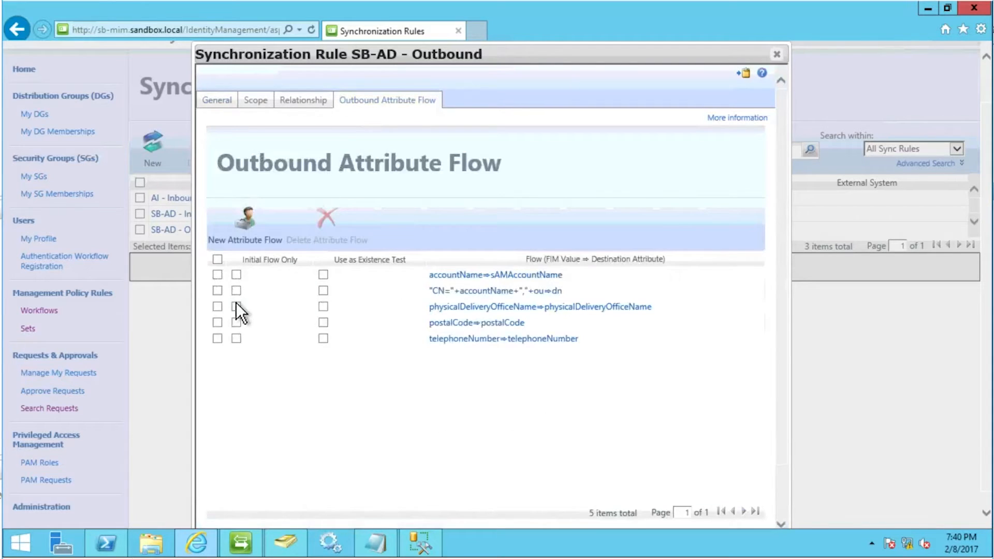
left_click(239, 233)
left_click(243, 209)
left_click(293, 415)
left_click(271, 104)
left_click(414, 140)
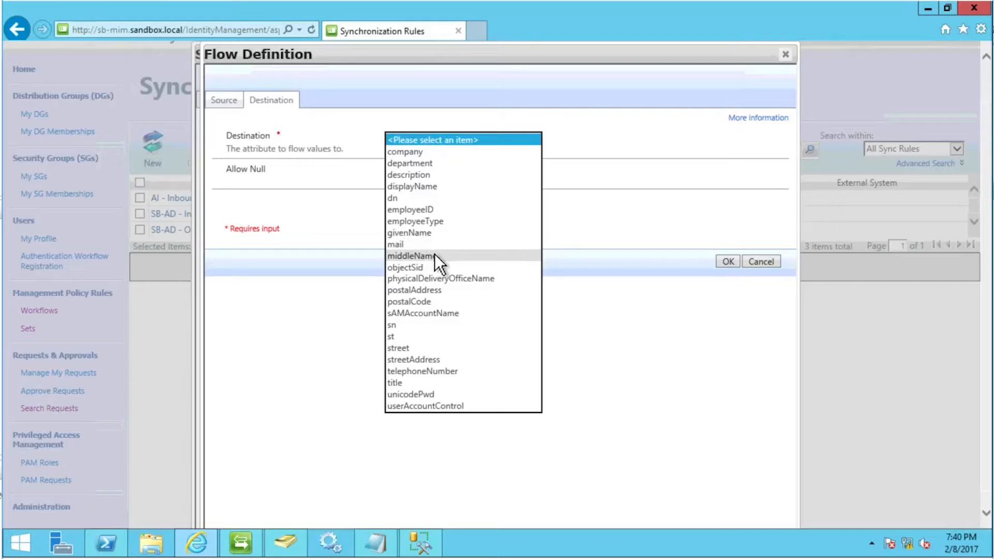
left_click(450, 254)
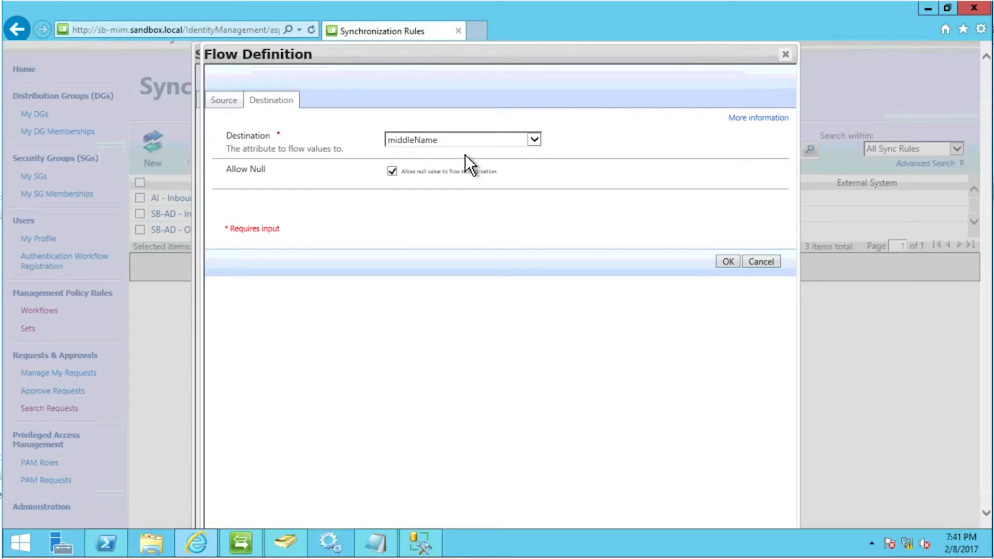
left_click(728, 261)
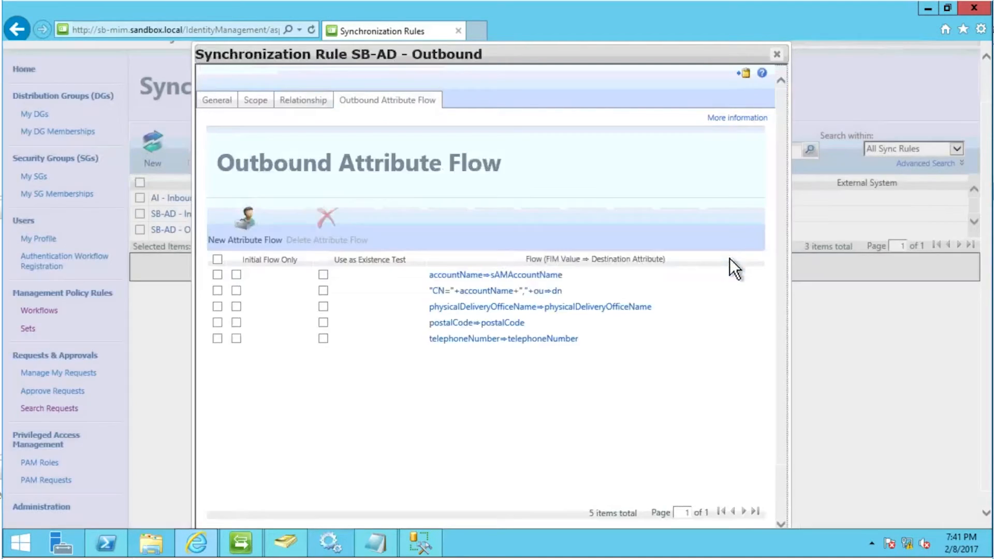
Step: Add a postalAddress ⇒ streetAddress outbound attribute flow
left_click(248, 222)
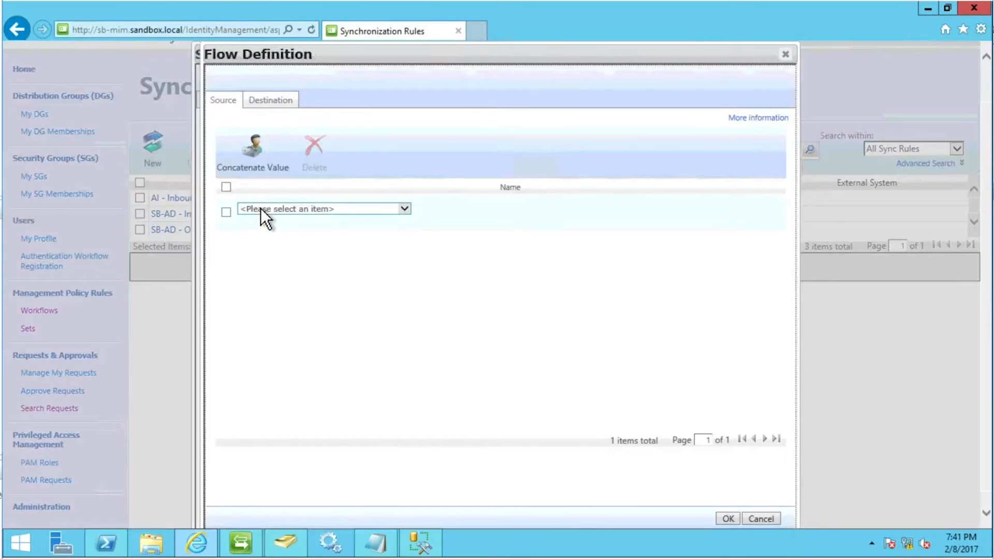
left_click(260, 209)
scroll(312, 375, "down", 3)
scroll(313, 374, "down", 5)
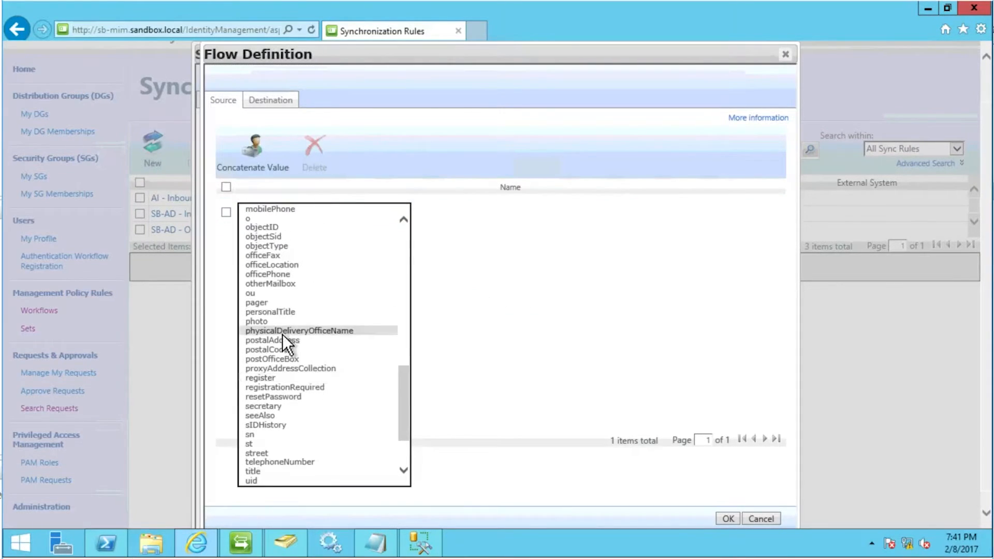
left_click(282, 335)
left_click(269, 98)
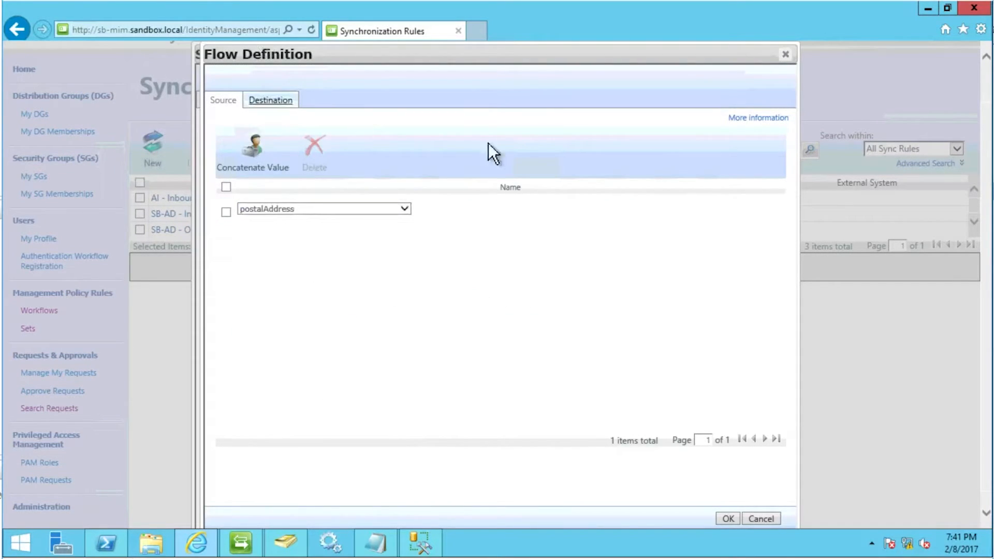
left_click(532, 139)
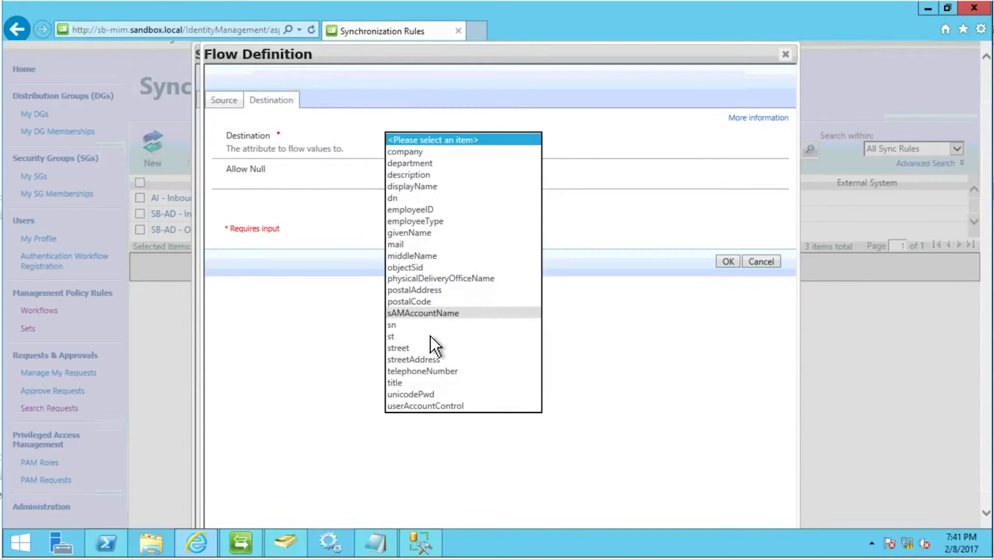
left_click(430, 359)
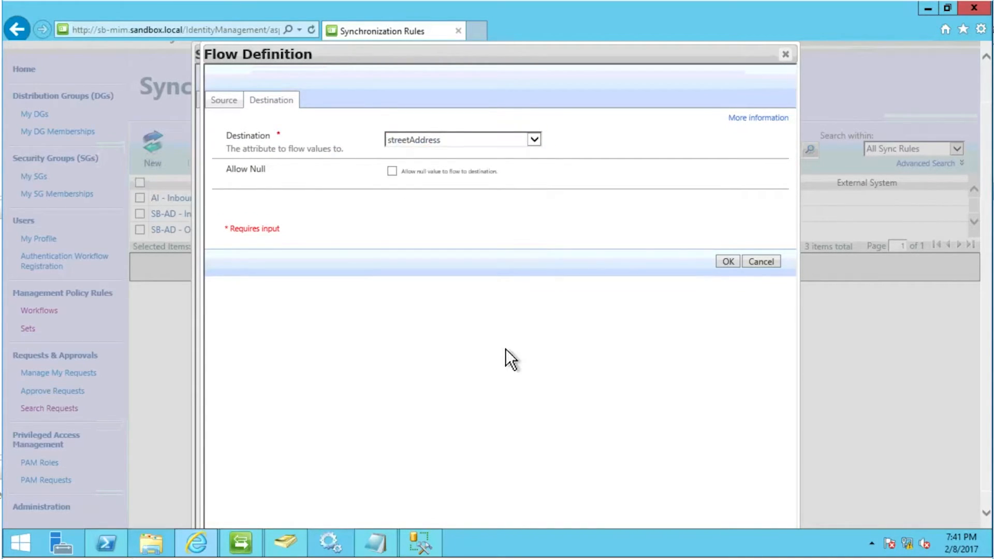
left_click(221, 101)
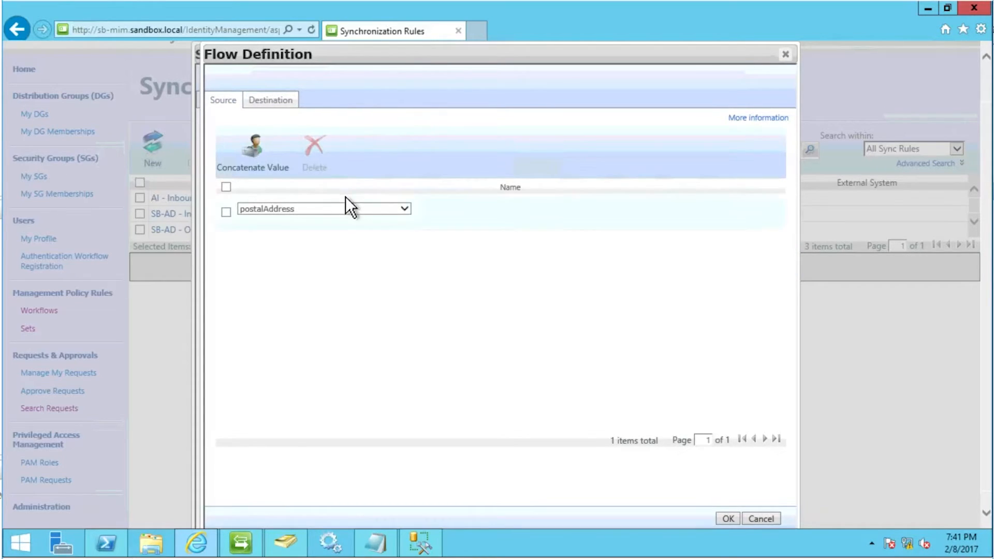
left_click(267, 102)
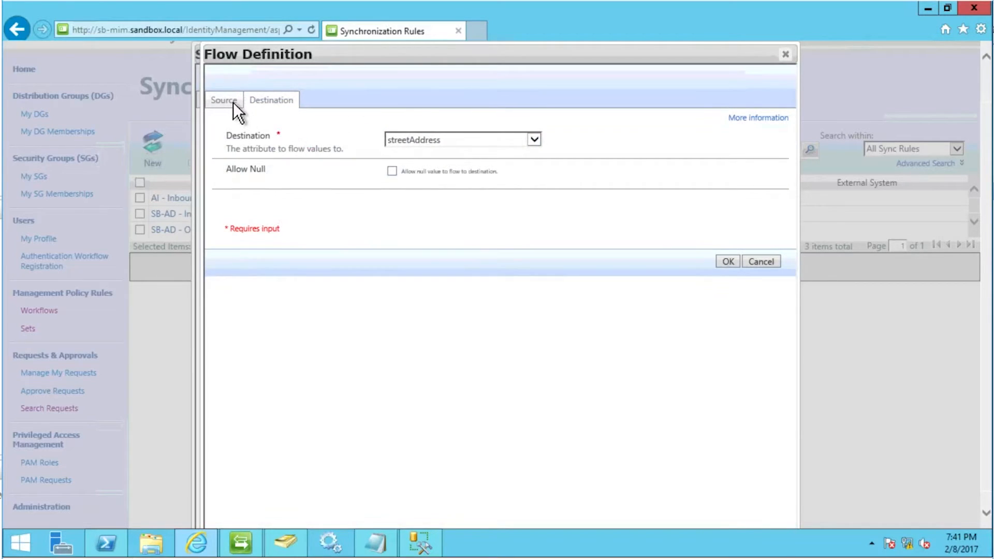
left_click(720, 261)
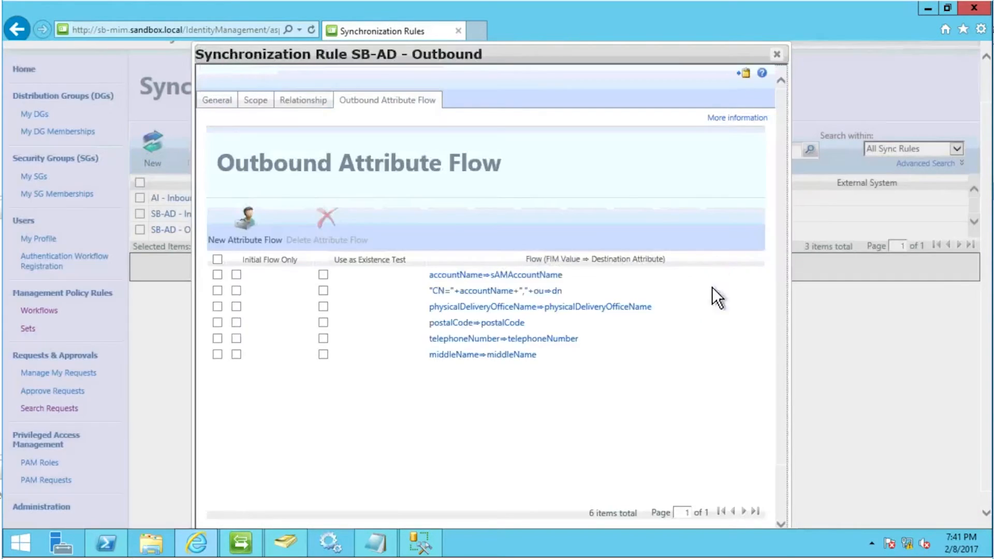
Step: Confirm and submit the updated SB-AD - Outbound rule
scroll(726, 472, "down", 2)
left_click(709, 508)
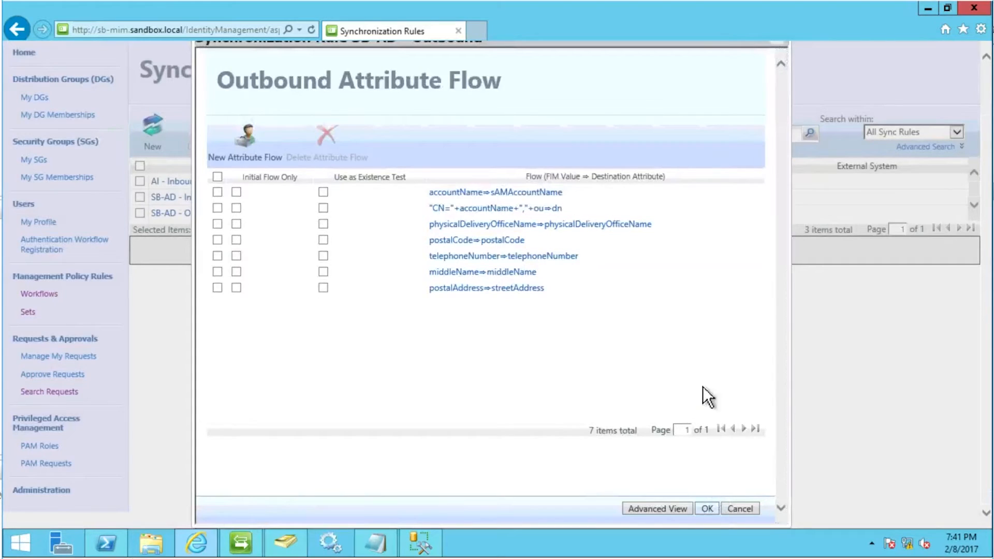
left_click(708, 219)
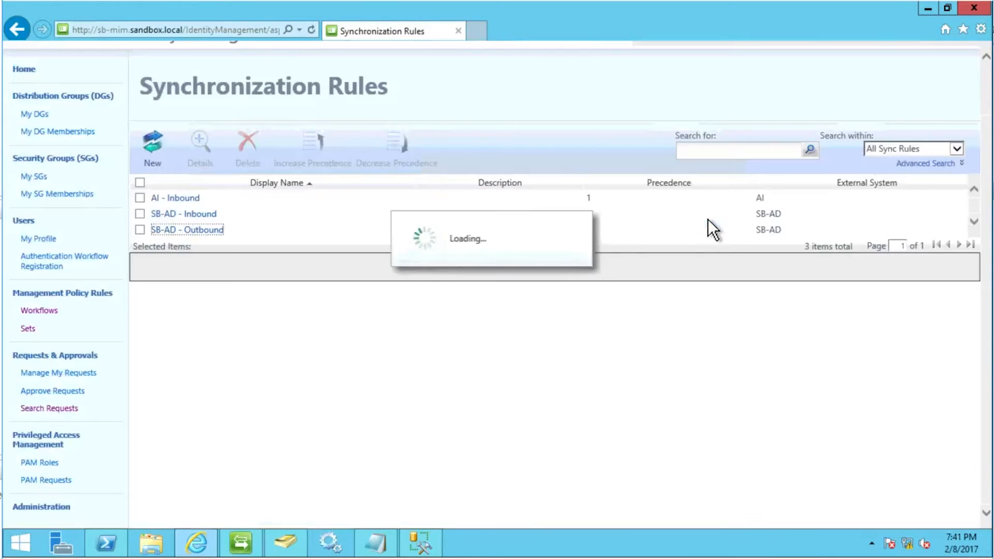
Step: Open the found person's metaverse properties from Metaverse Search and check the middleName and postalAddress values
left_click(242, 545)
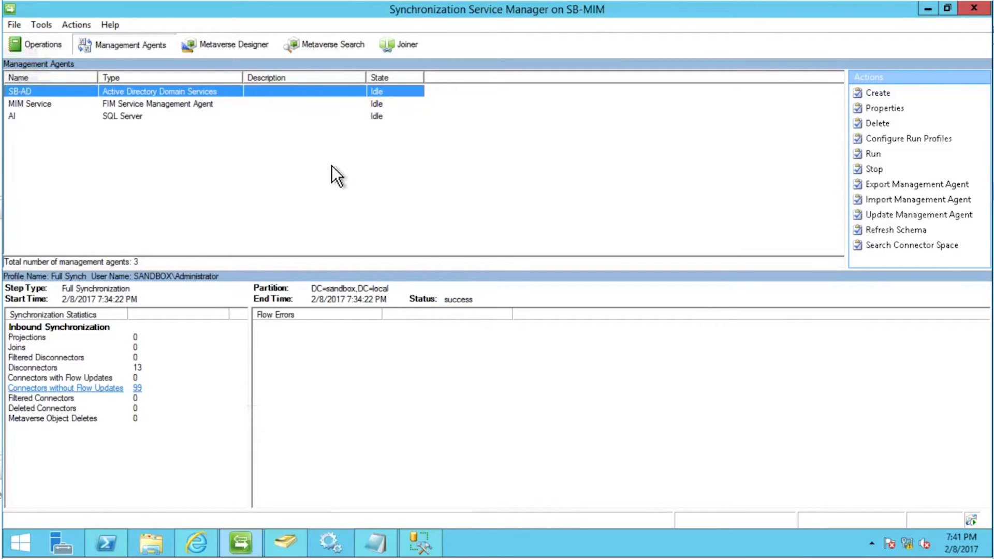
left_click(314, 48)
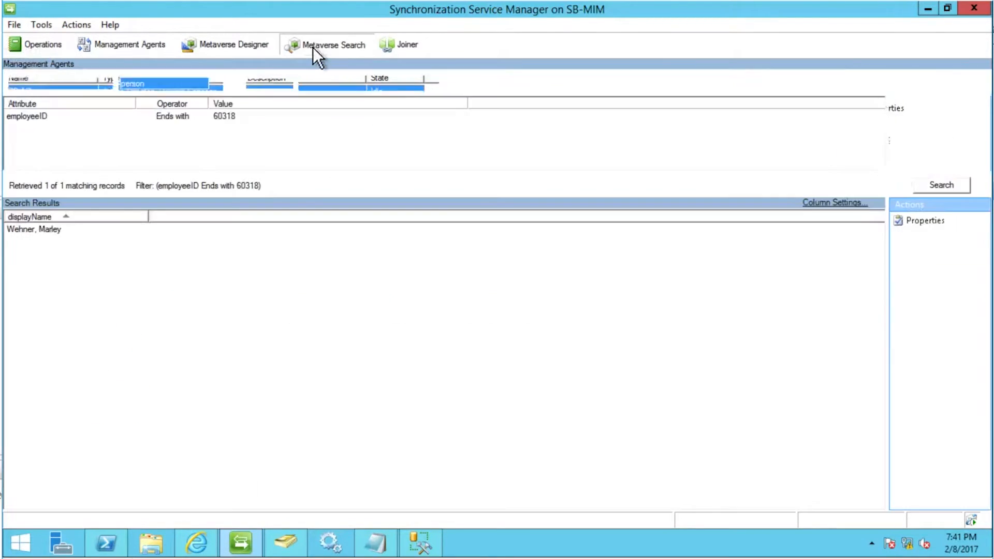
double_click(69, 230)
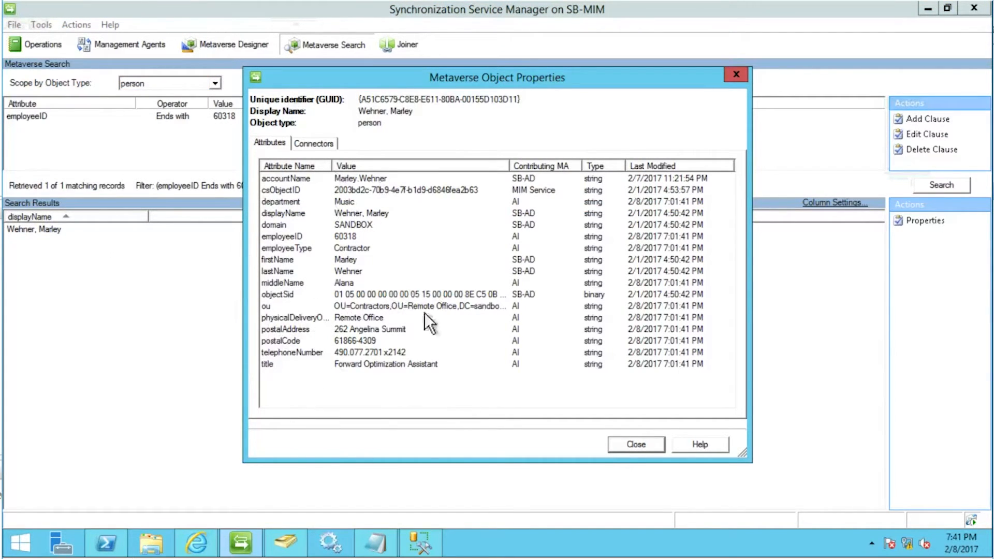
left_click_drag(332, 165, 358, 166)
left_click(290, 327)
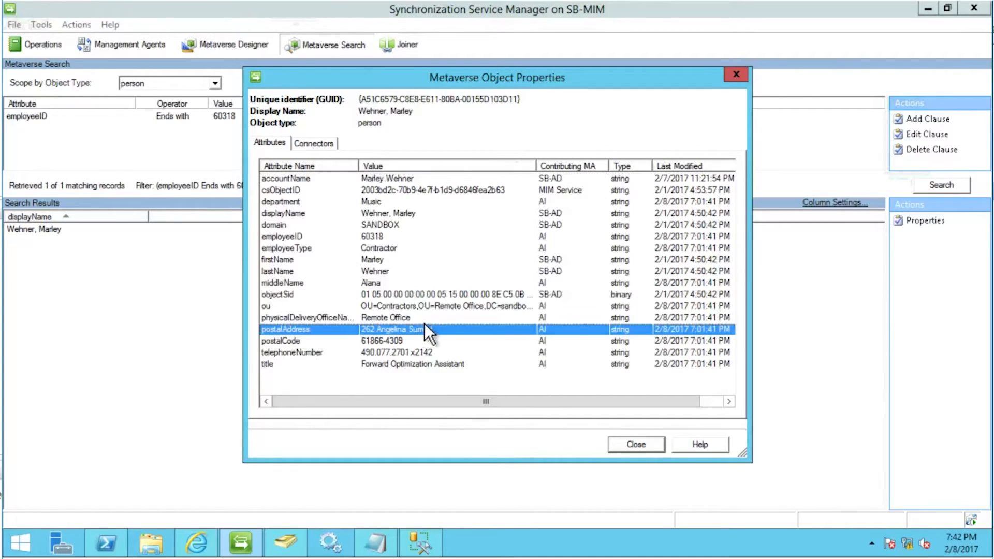
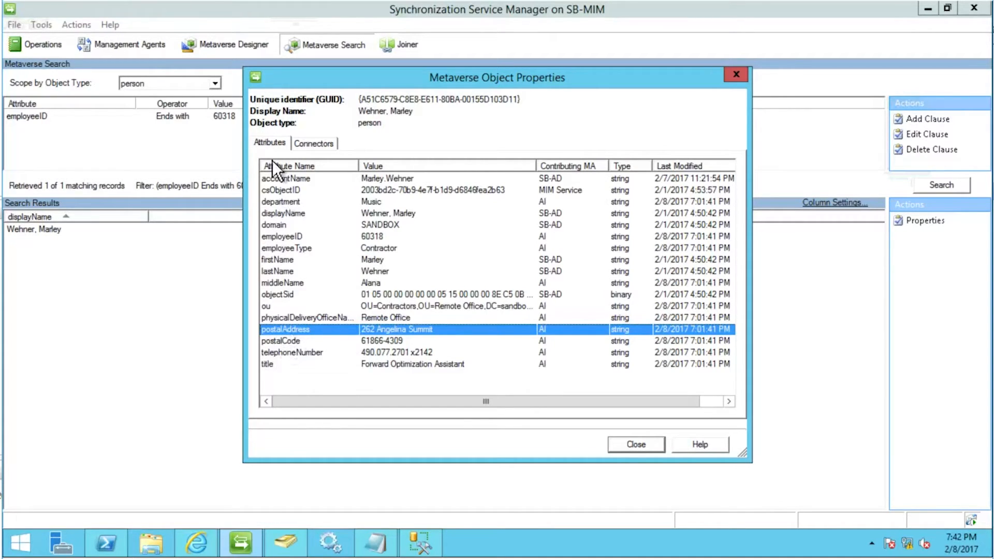
Step: Close the Metaverse Object Properties, leaving the single employeeID match ending 60318 in the search results
left_click(636, 445)
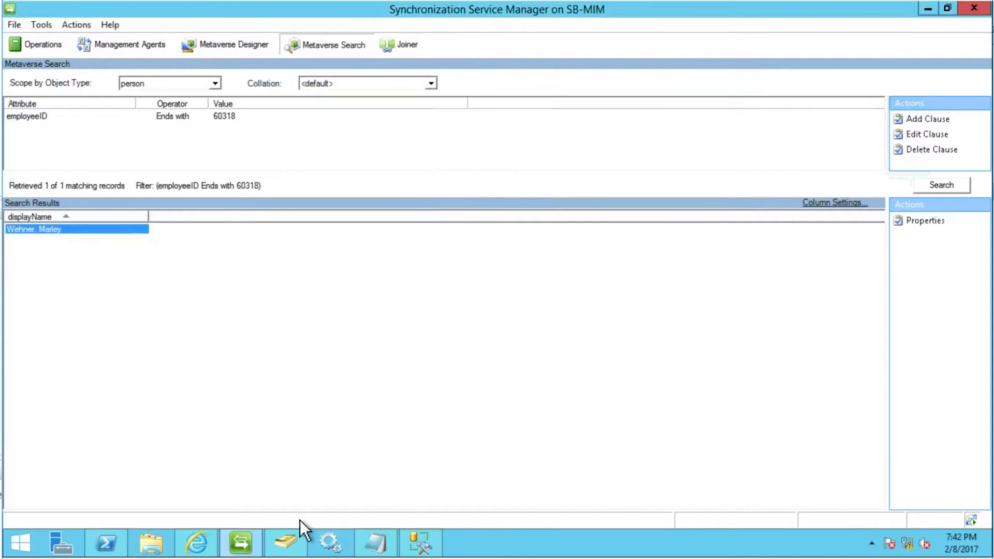
Step: Open the contractor user's properties and review their current Attribute Editor values
left_click(289, 544)
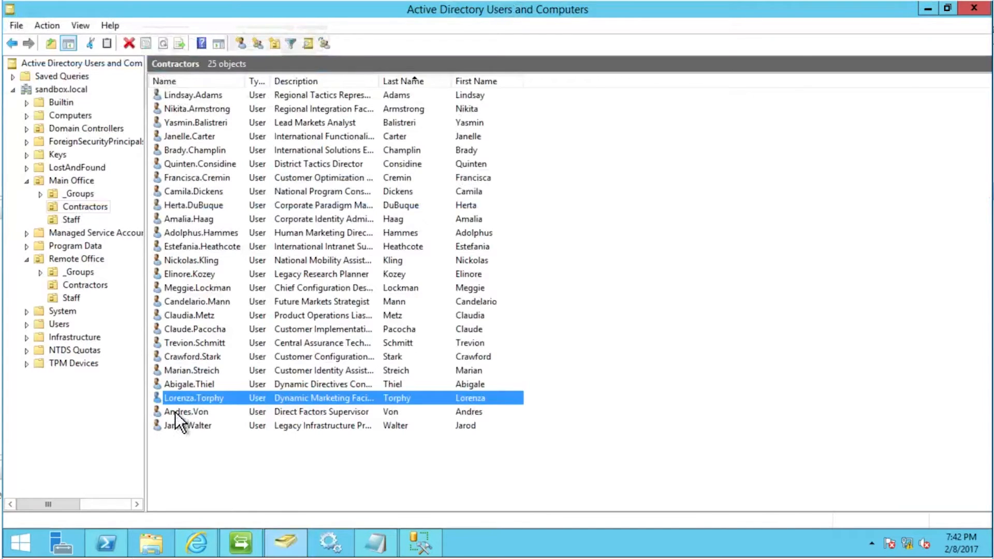
double_click(178, 395)
left_click(700, 141)
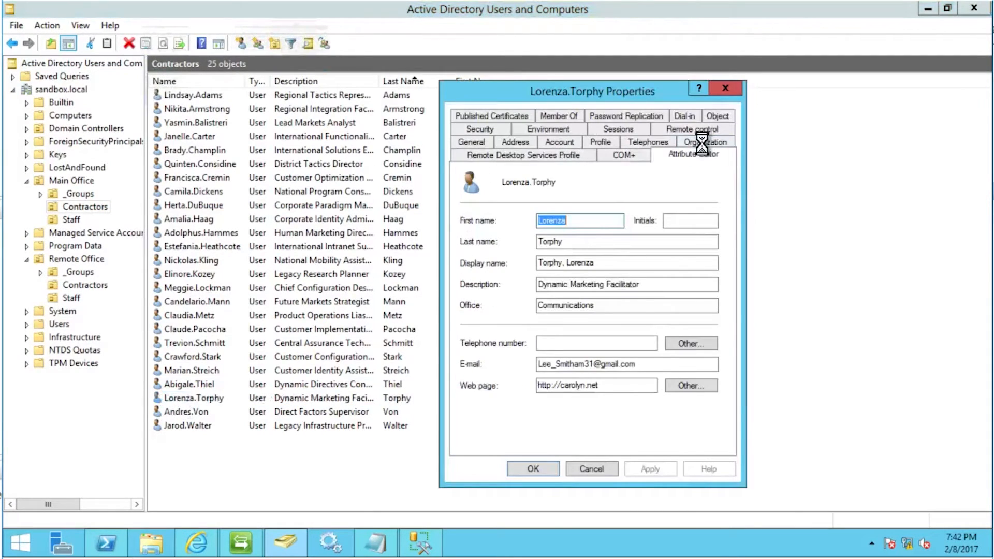
left_click(507, 205)
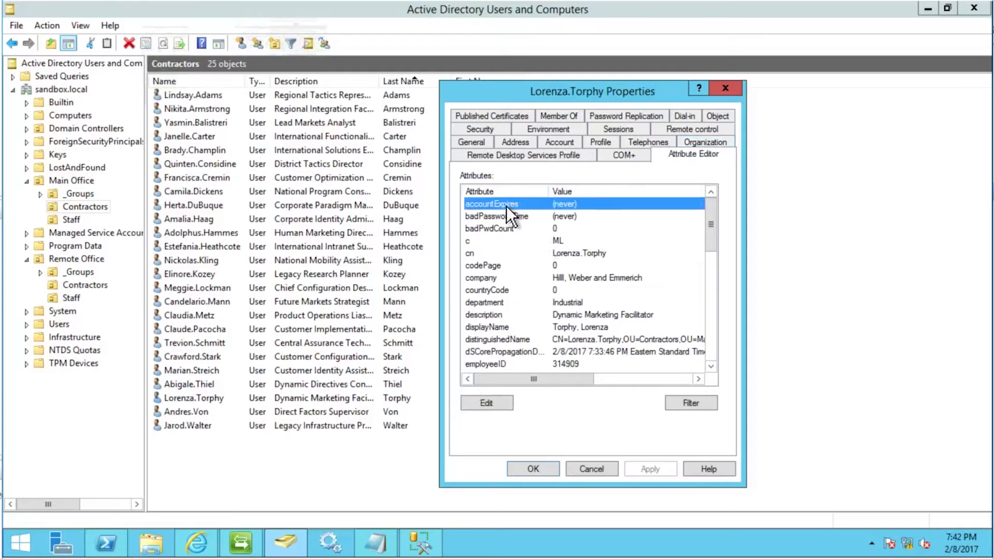
scroll(519, 318, "down", 15)
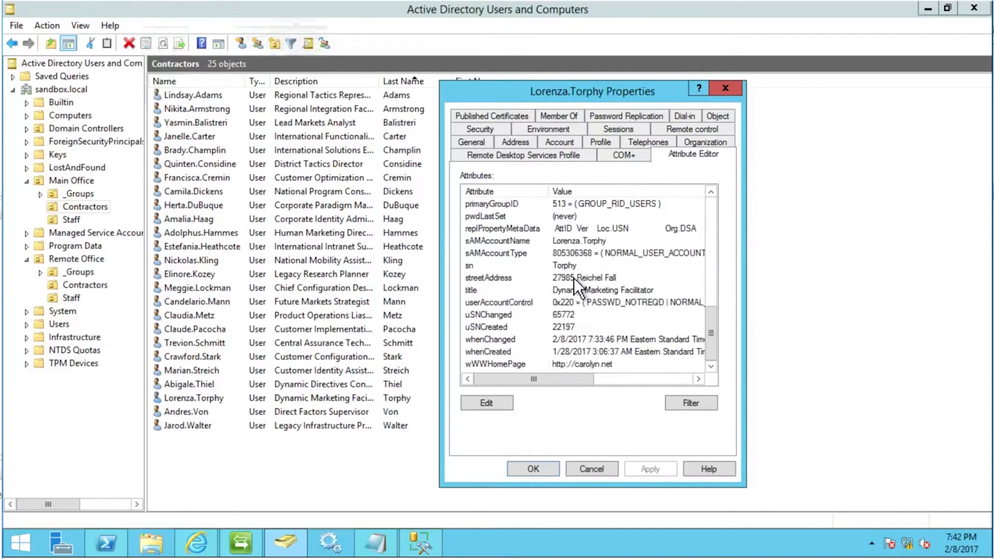
left_click(491, 140)
Step: Enter a placeholder telephone number on the General tab, apply it, verify telephoneNumber, and save
left_click(570, 343)
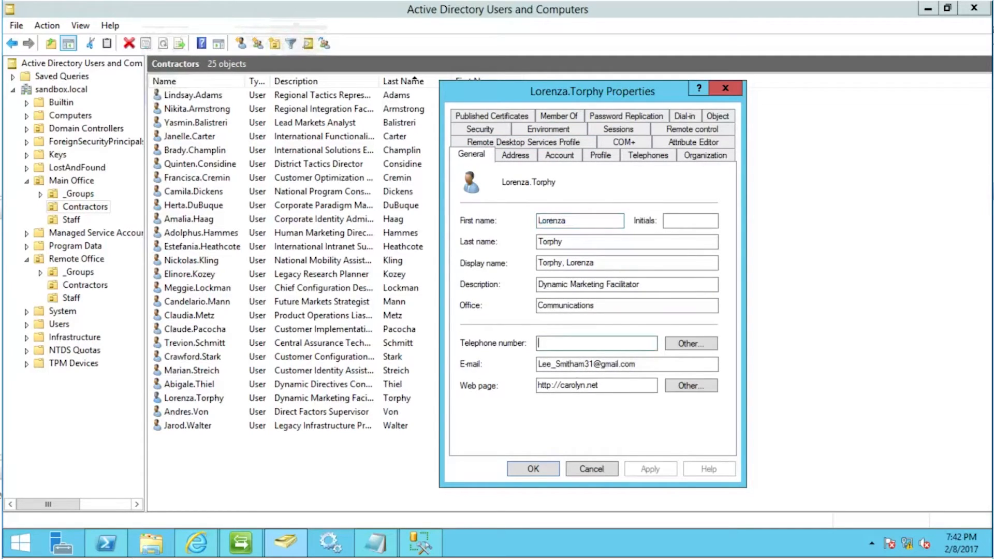
type("agsagasfgadfgag")
left_click(650, 468)
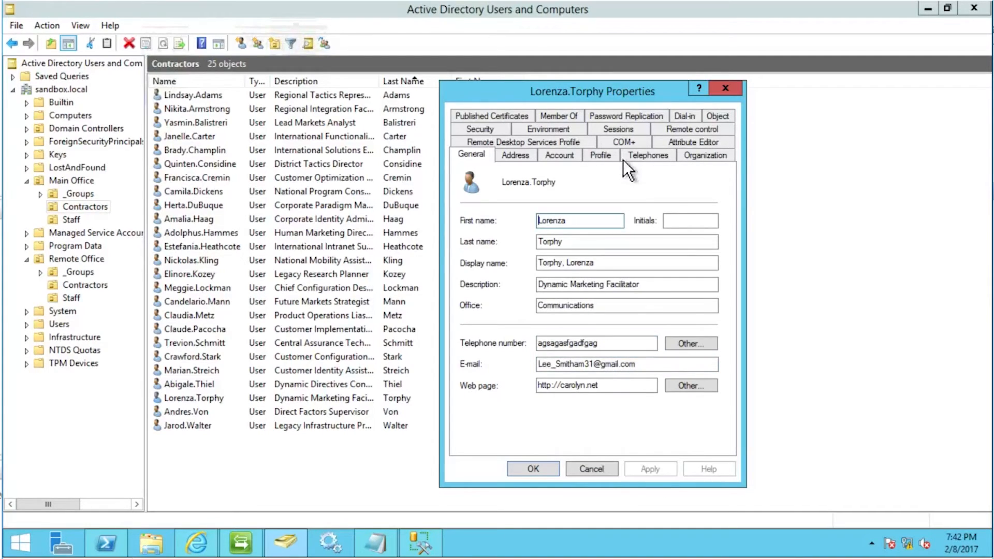
left_click(682, 143)
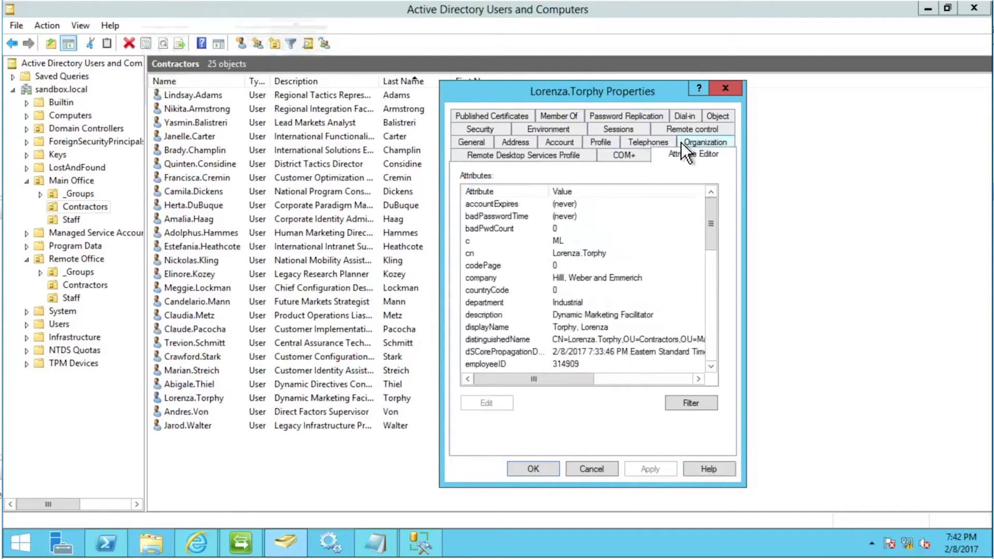
left_click(591, 314)
scroll(591, 314, "down", 5)
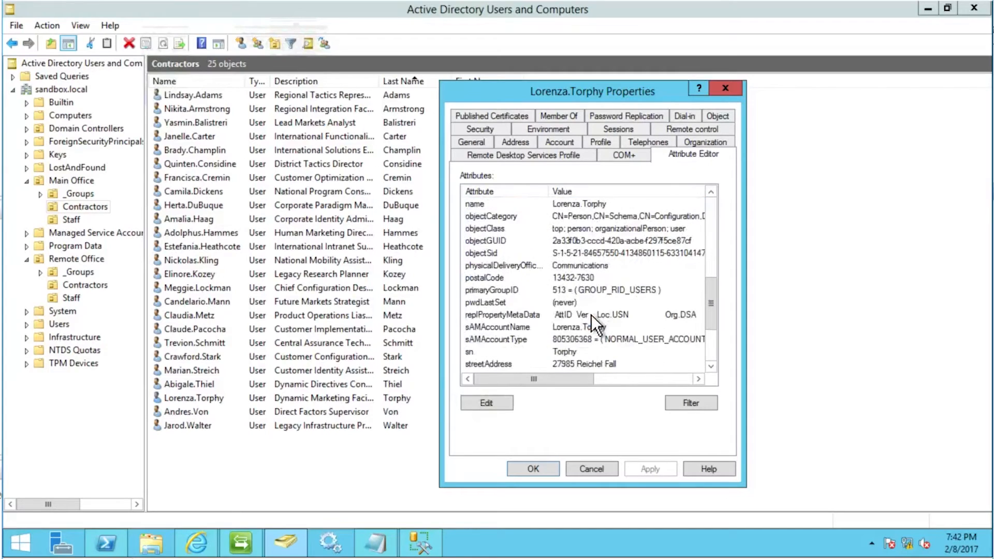
scroll(590, 315, "down", 3)
left_click(477, 280)
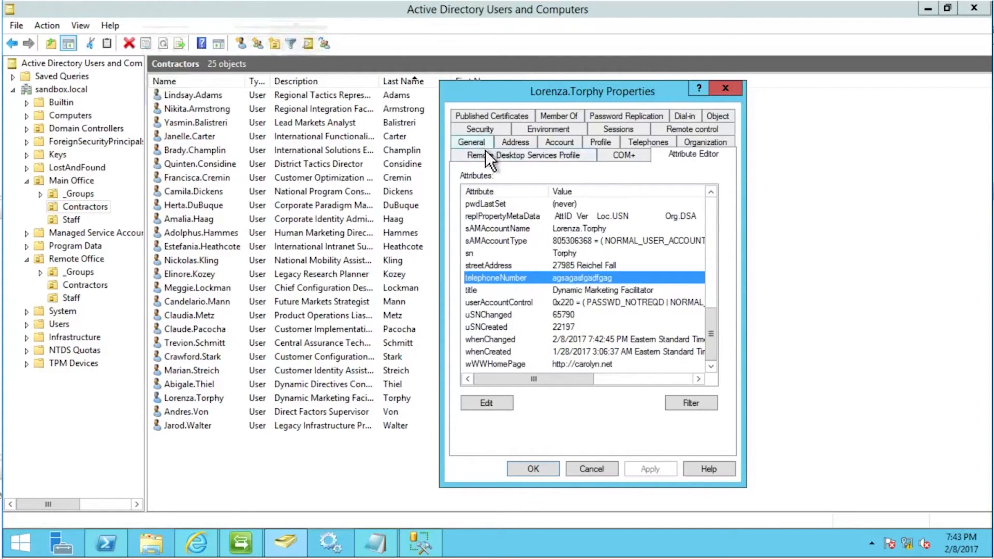
left_click(534, 468)
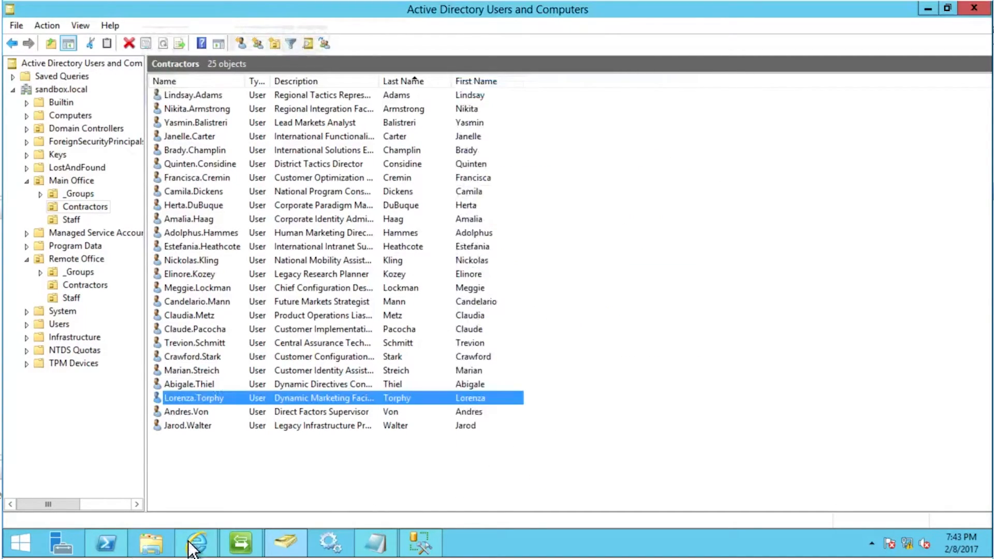
Step: Run Full Import on the SB-AD and MIM Service management agents
left_click(243, 545)
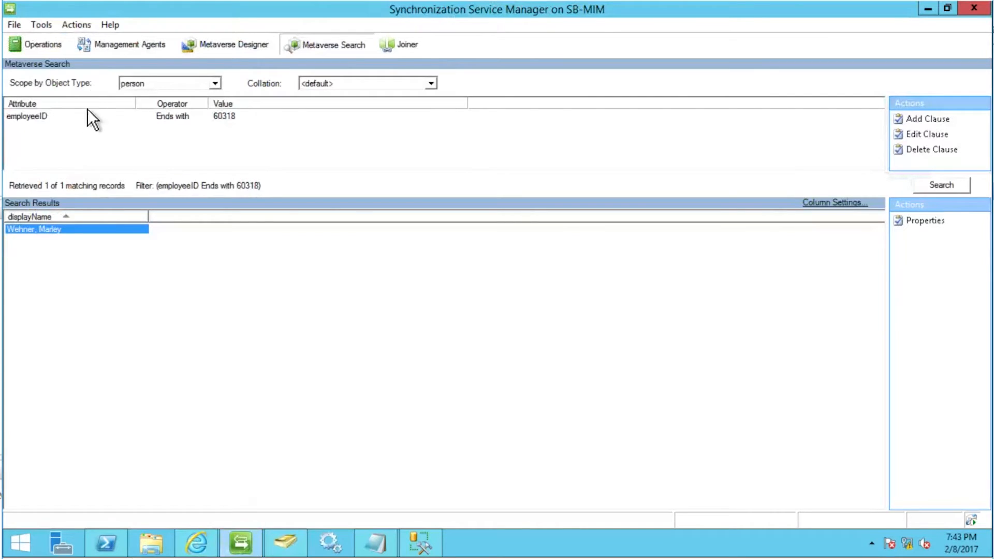
left_click(105, 46)
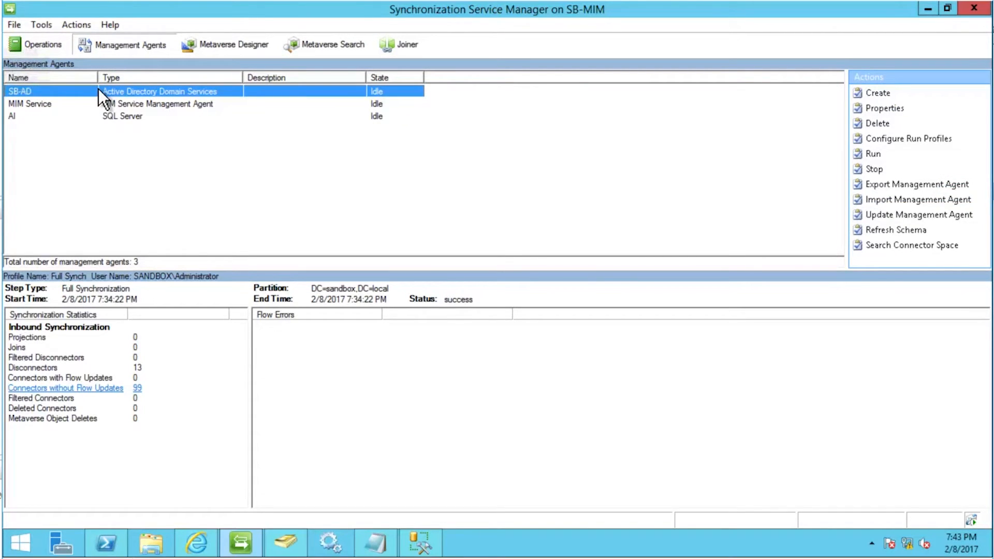
left_click(889, 152)
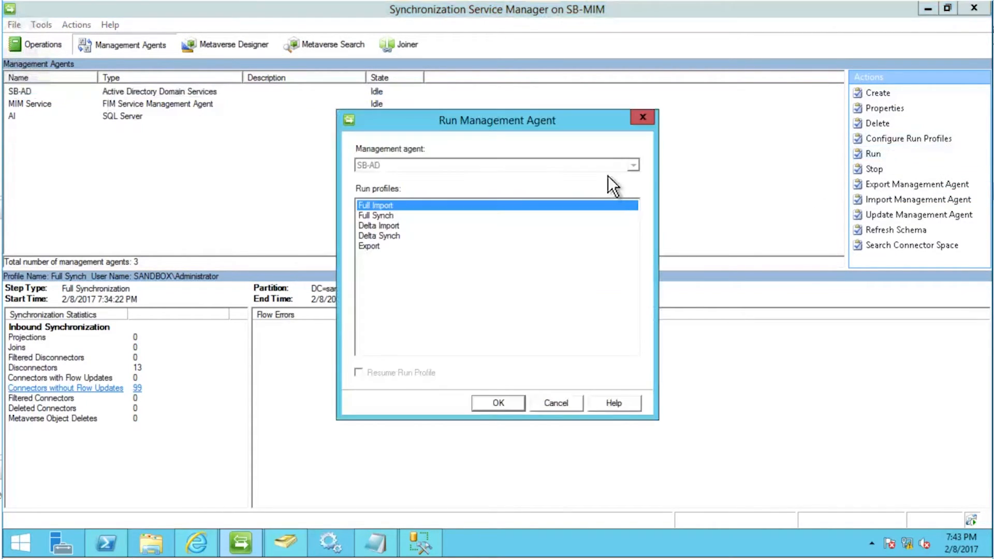
left_click(498, 403)
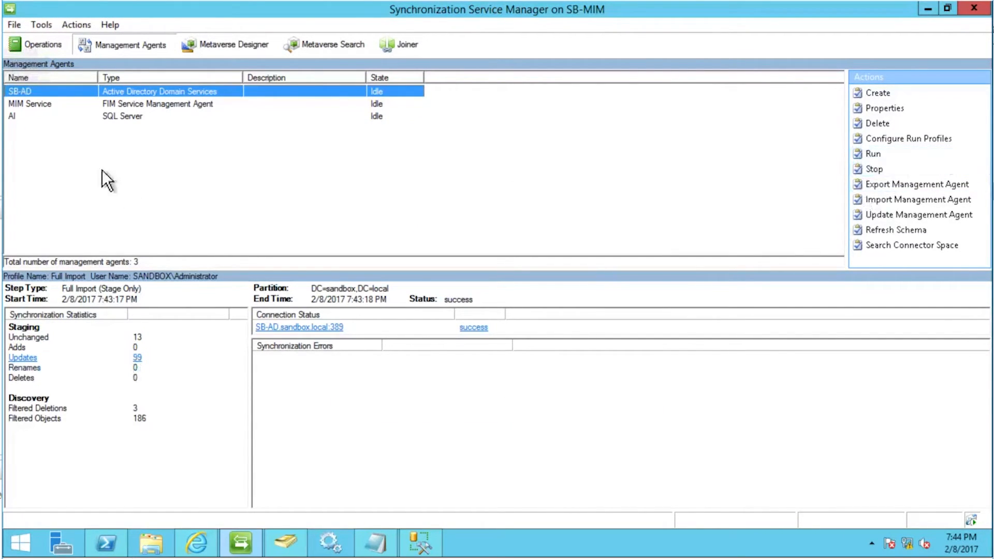
left_click(50, 106)
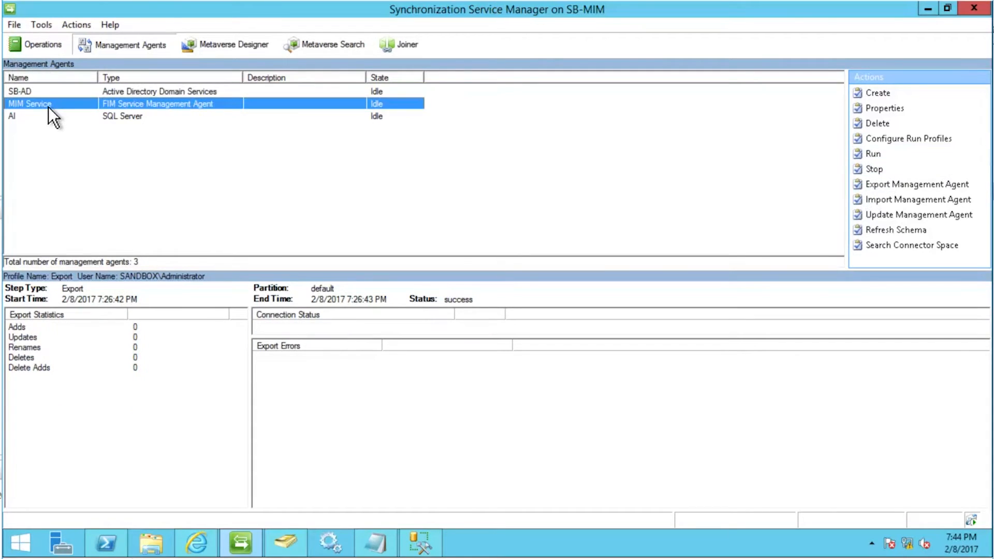
left_click(873, 153)
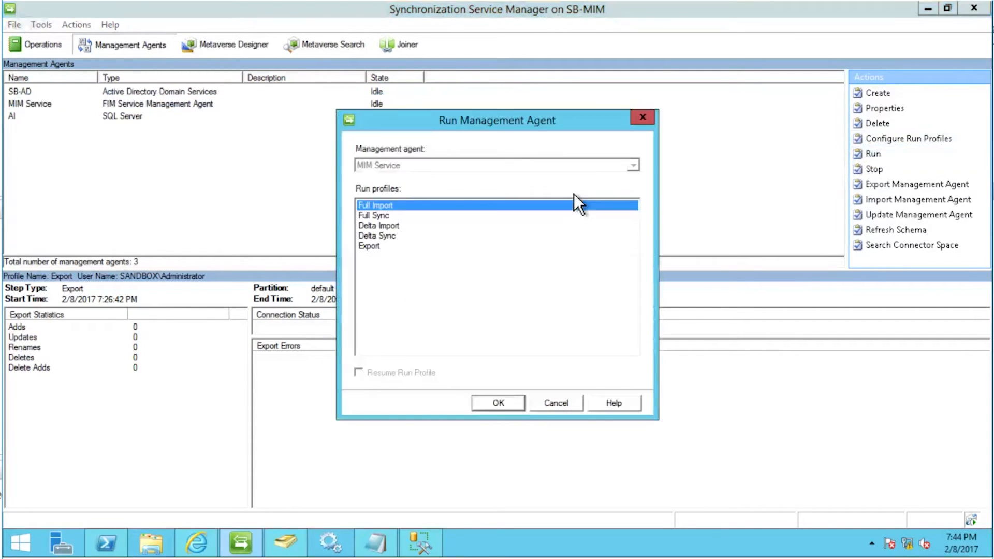
left_click(498, 404)
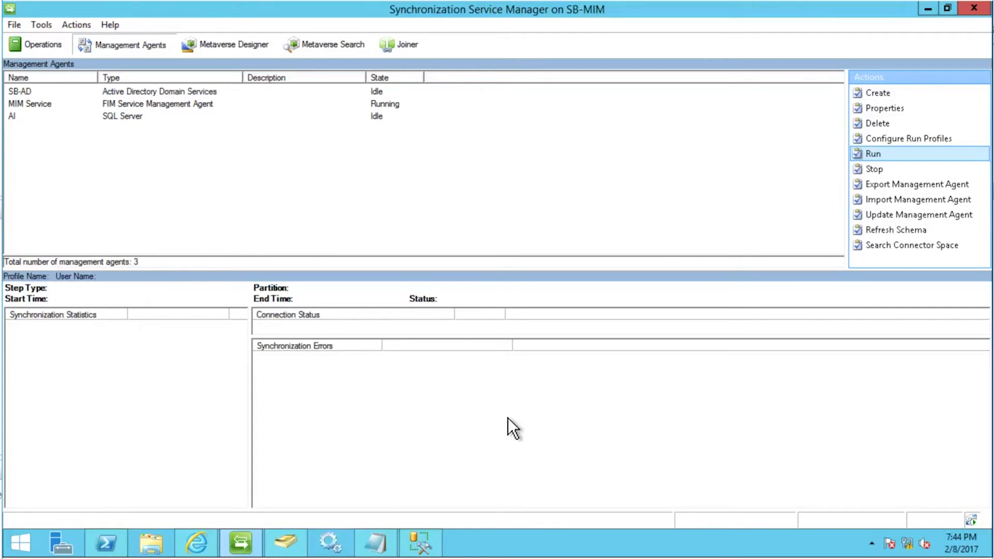
Step: Run Full Sync on MIM Service, then Full Synch on SB-AD
left_click(157, 103)
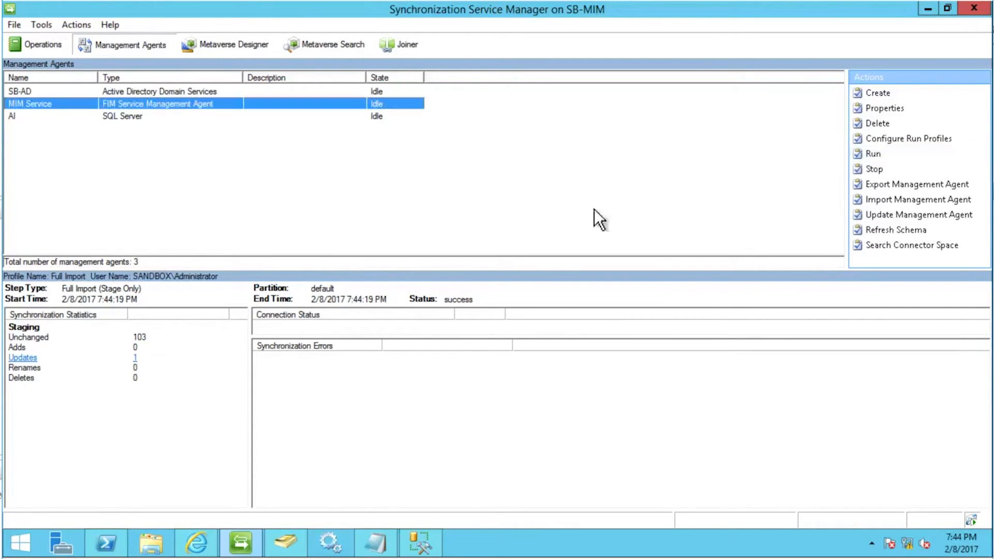
left_click(869, 154)
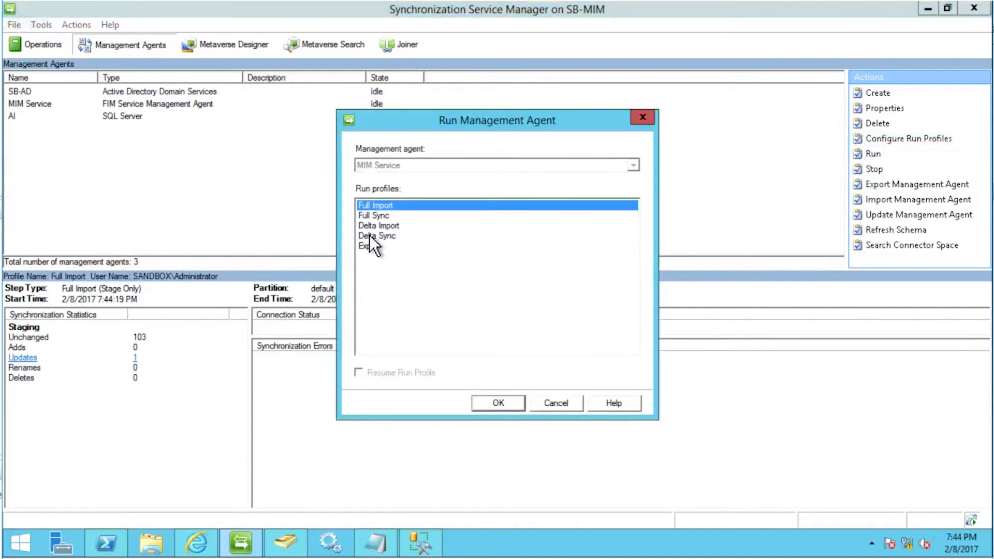
double_click(368, 216)
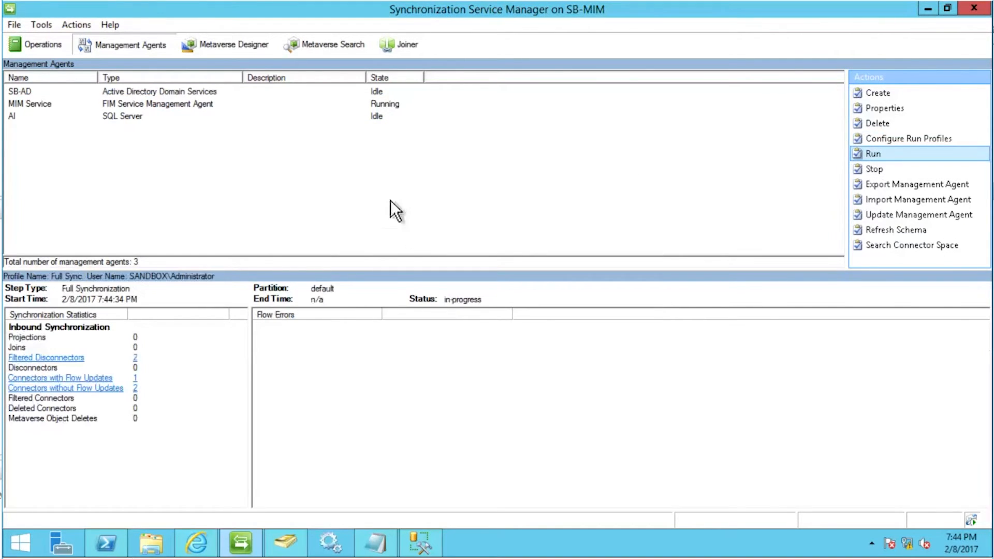
left_click(128, 90)
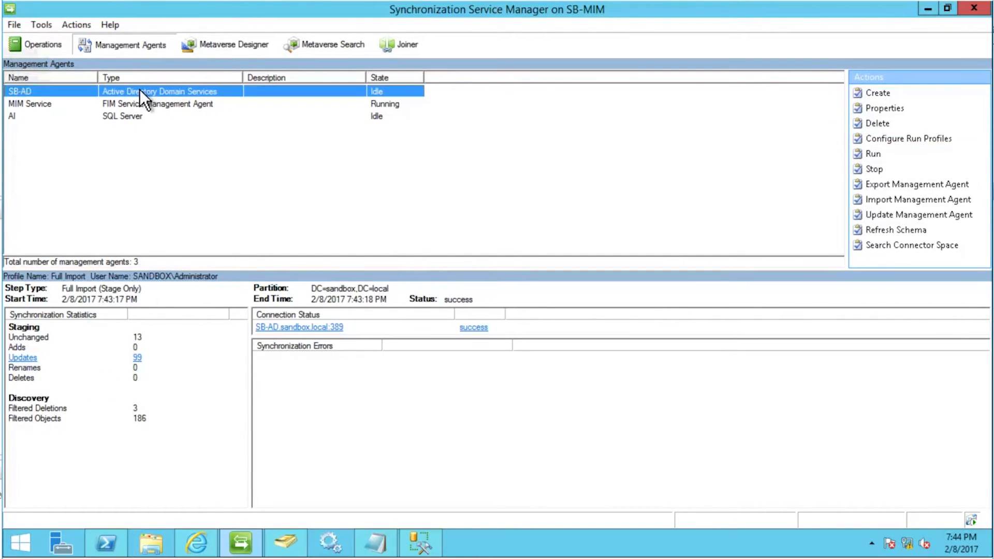
left_click(880, 154)
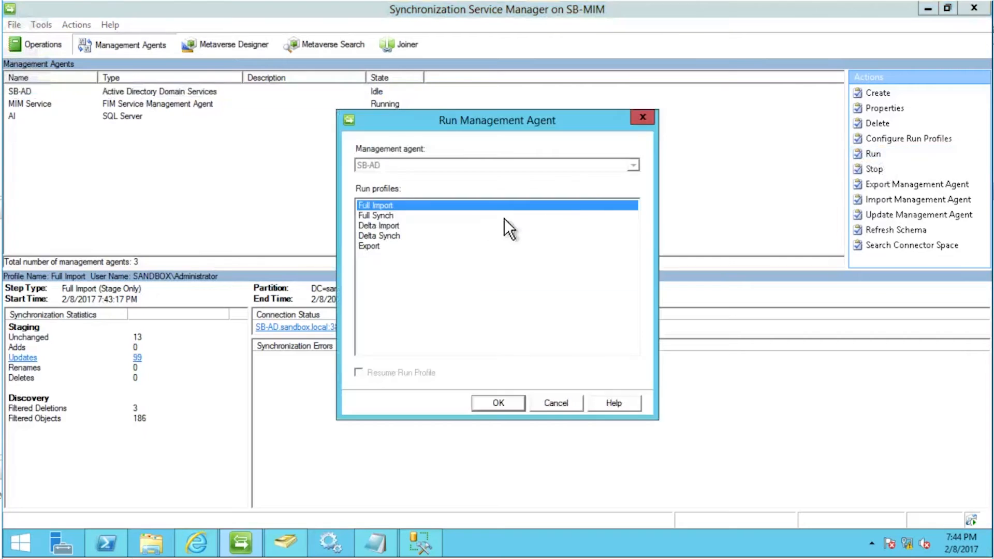
double_click(368, 216)
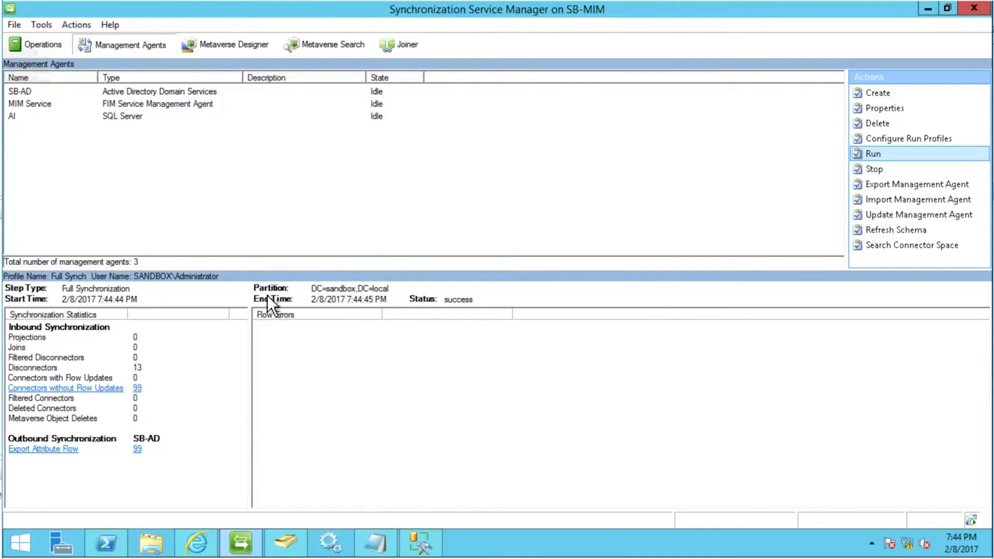
Step: Inspect a pending export's middleName, office, streetAddress, telephoneNumber and postalCode changes, then close its properties
left_click(137, 449)
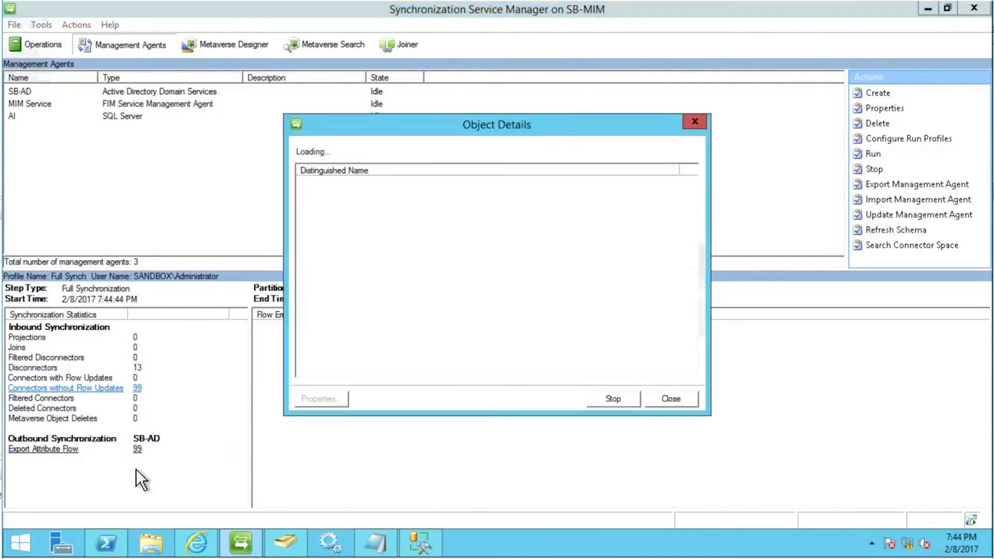
double_click(360, 288)
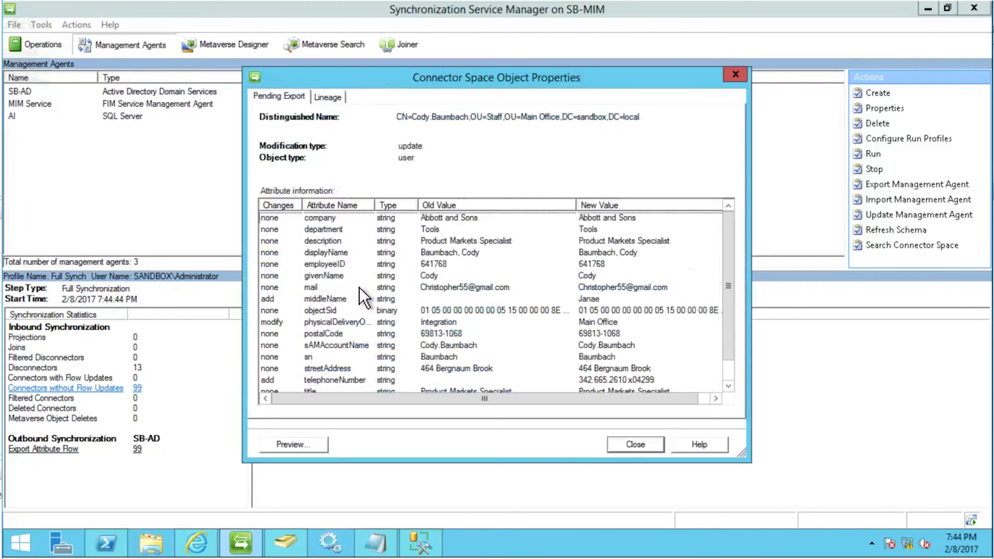
left_click(319, 299)
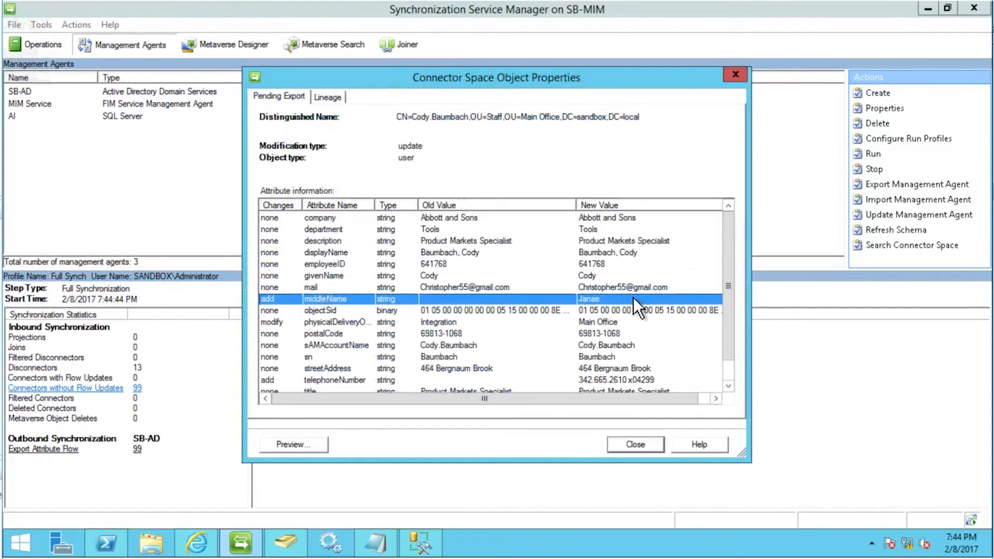
left_click(331, 322)
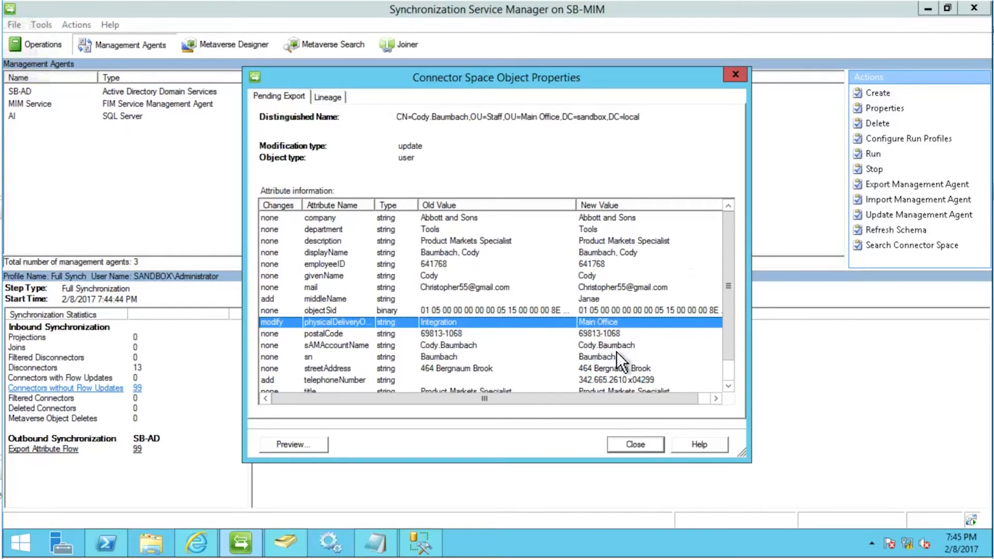
scroll(617, 351, "down", 1)
left_click(458, 350)
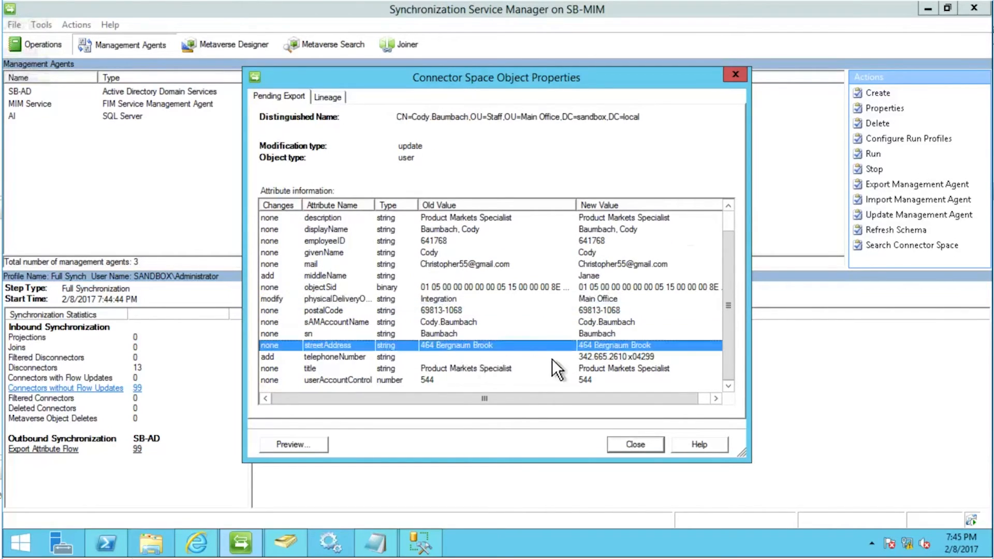
left_click(566, 360)
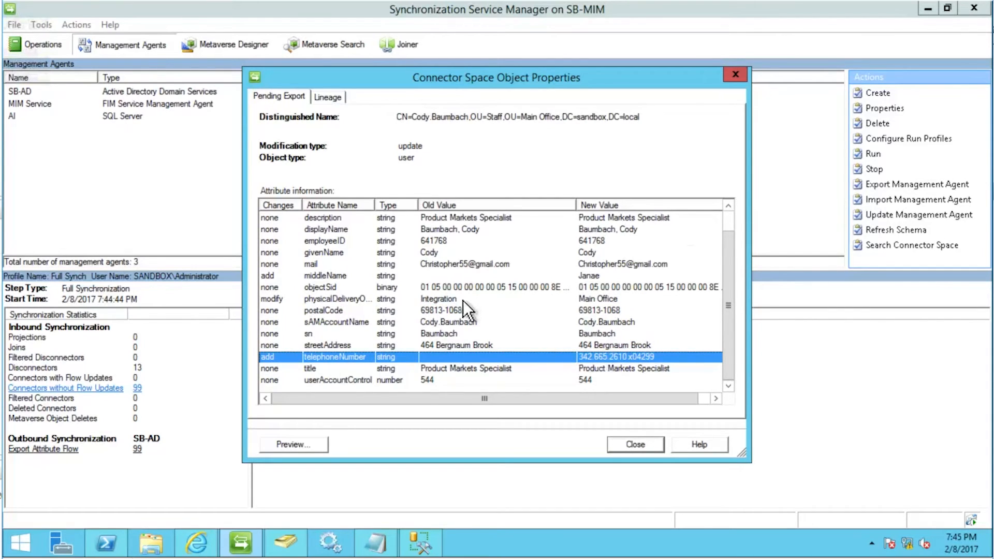
left_click(336, 309)
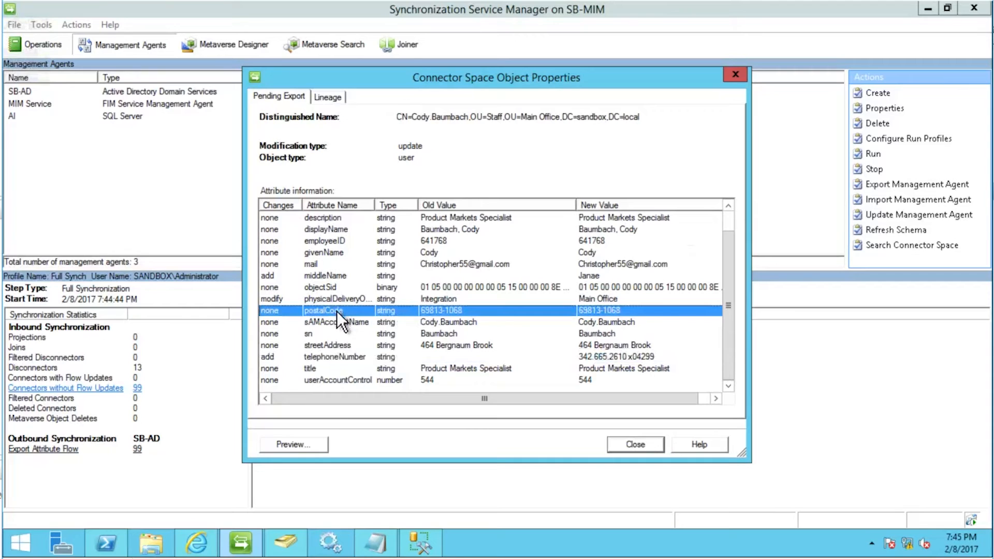
left_click(336, 346)
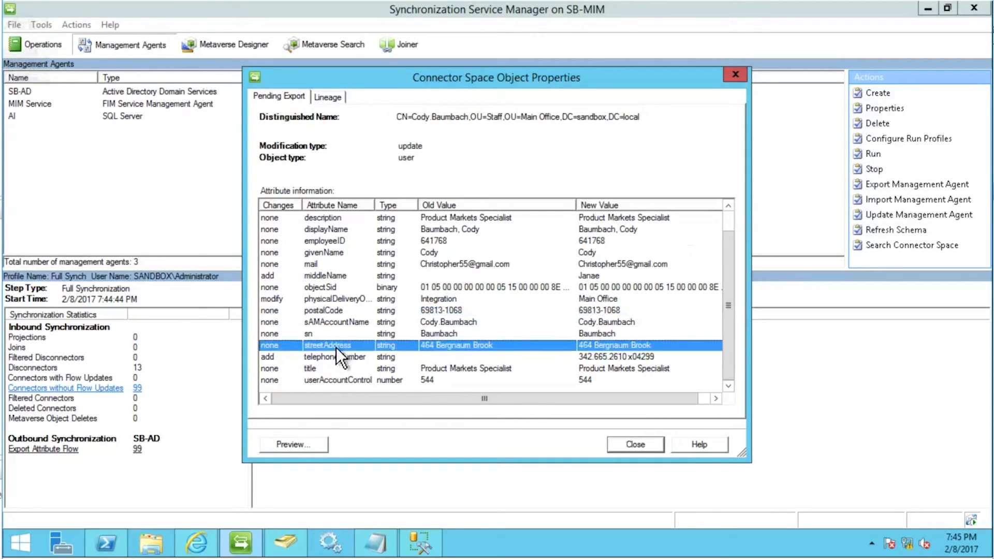
left_click(612, 443)
Step: Close the object details and select SB-AD to show its Export run with 99 updates
left_click(731, 400)
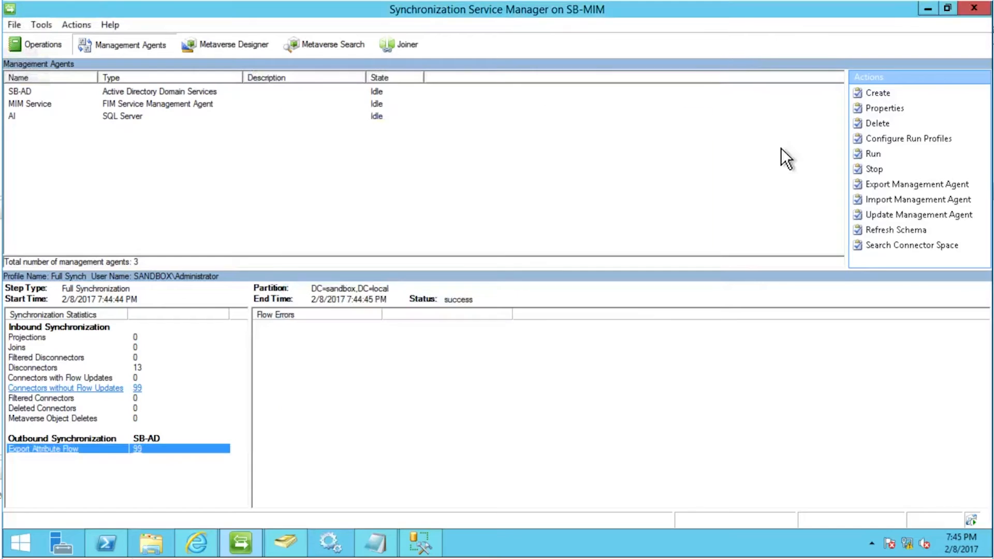
left_click(201, 94)
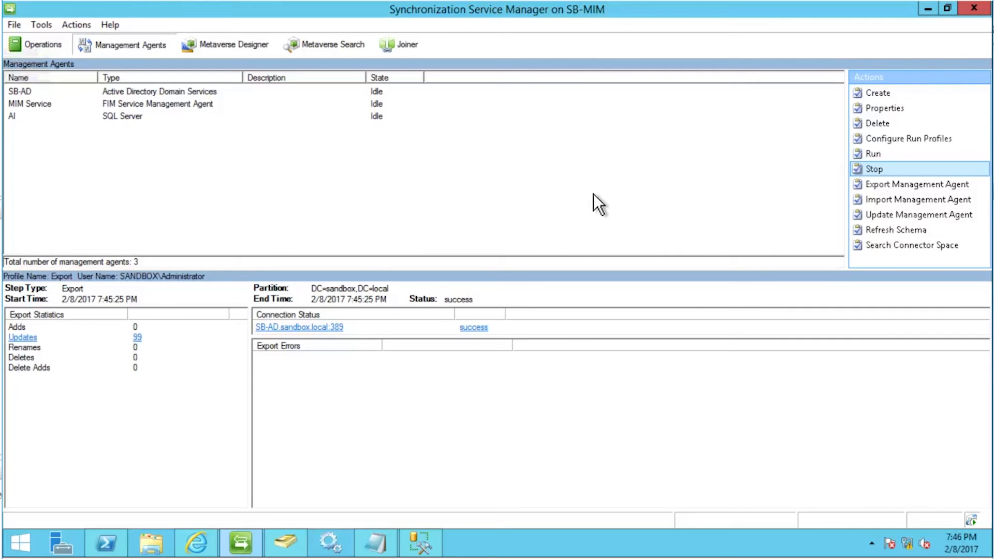
Step: Create SB-AD run profile 'Full Import and Full Sync' with a Full Import and Full Synchronization step
left_click(891, 139)
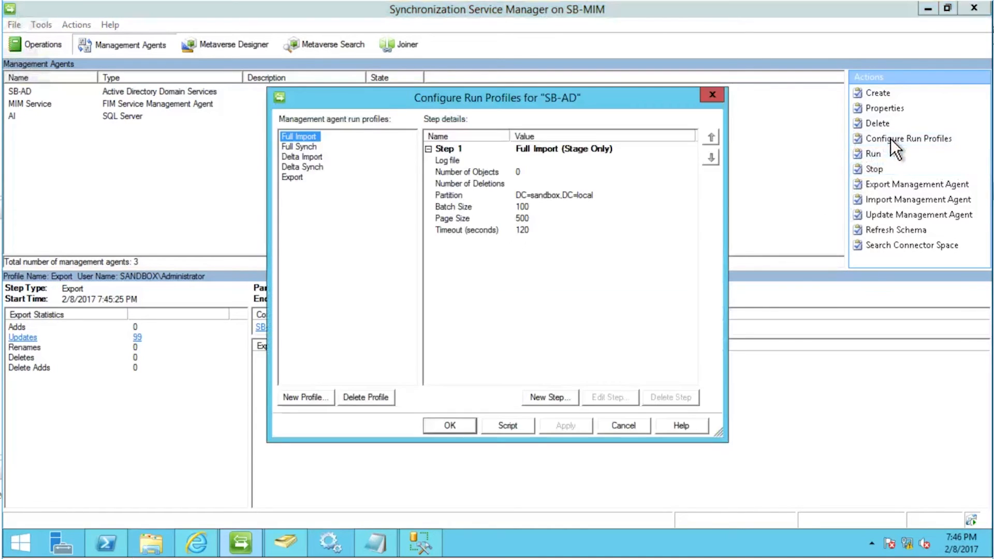
left_click(297, 399)
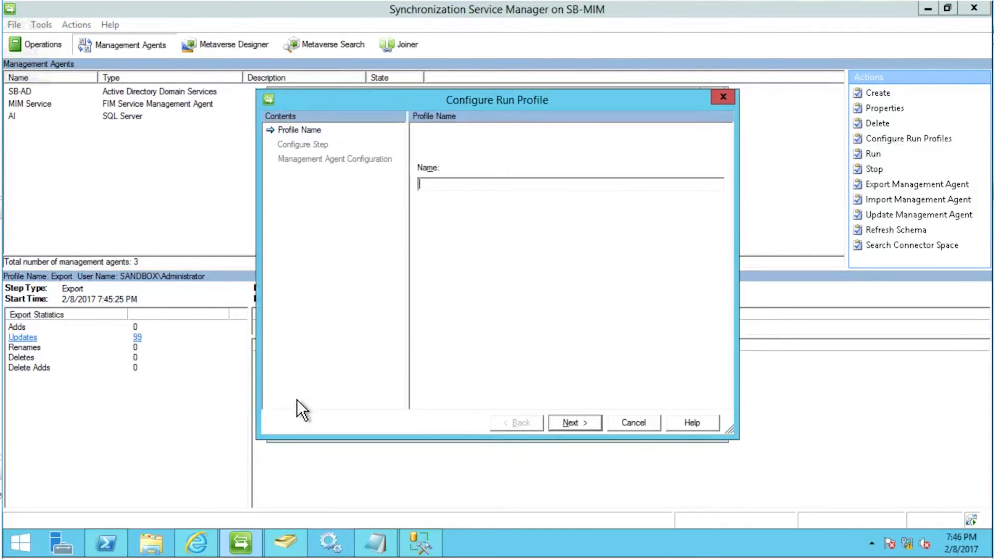
type("Full Import and Full SYnc")
key("ctrl+shift+Left")
type("Sync")
key("Return")
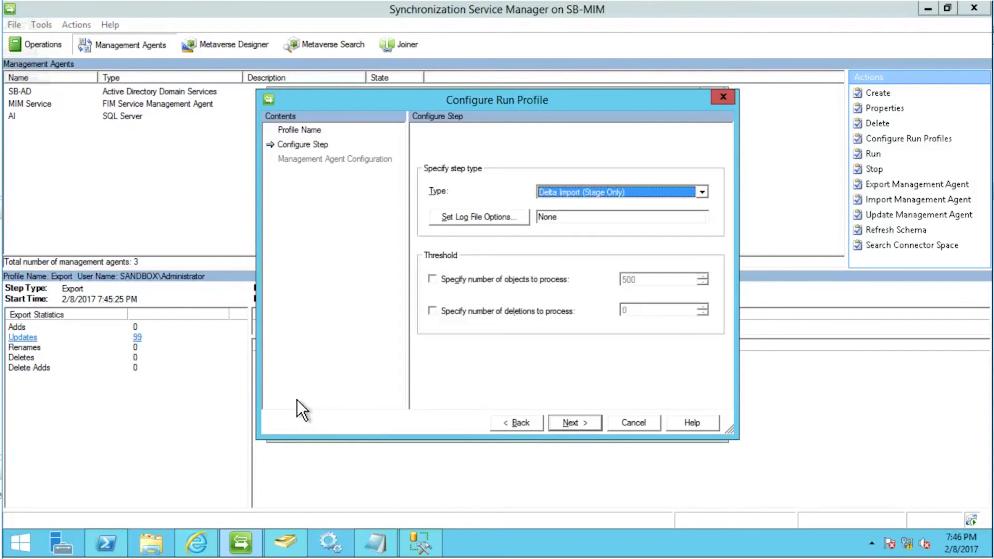
left_click(650, 196)
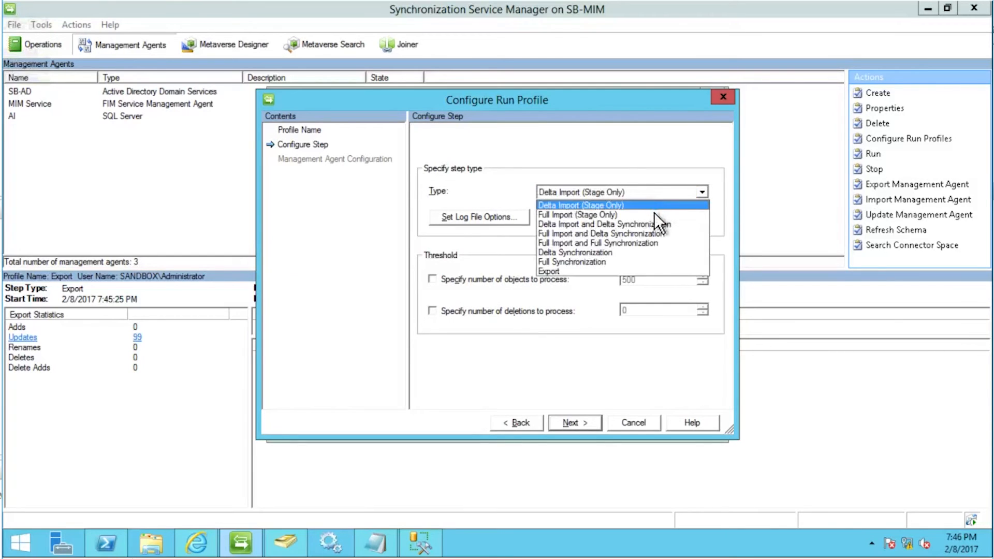
left_click(646, 243)
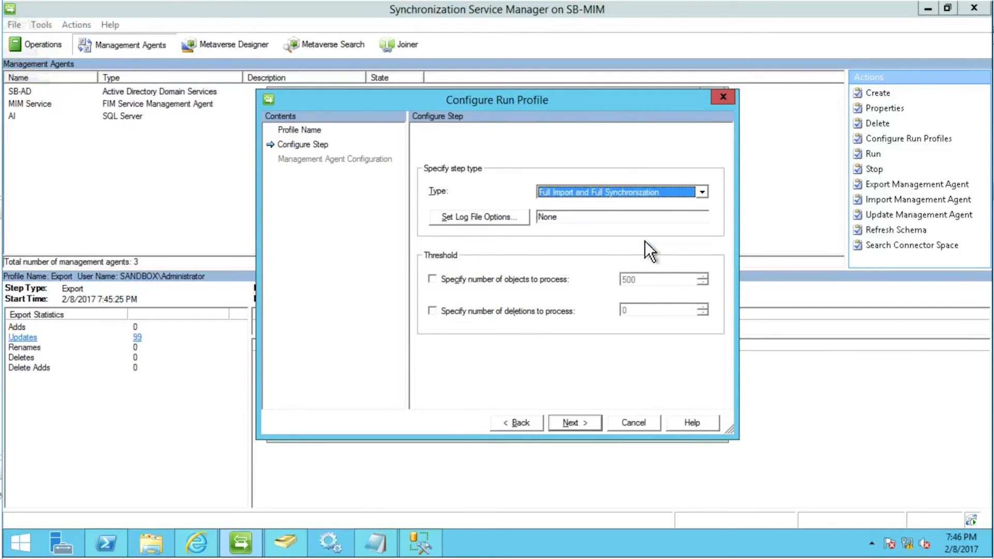
left_click(568, 426)
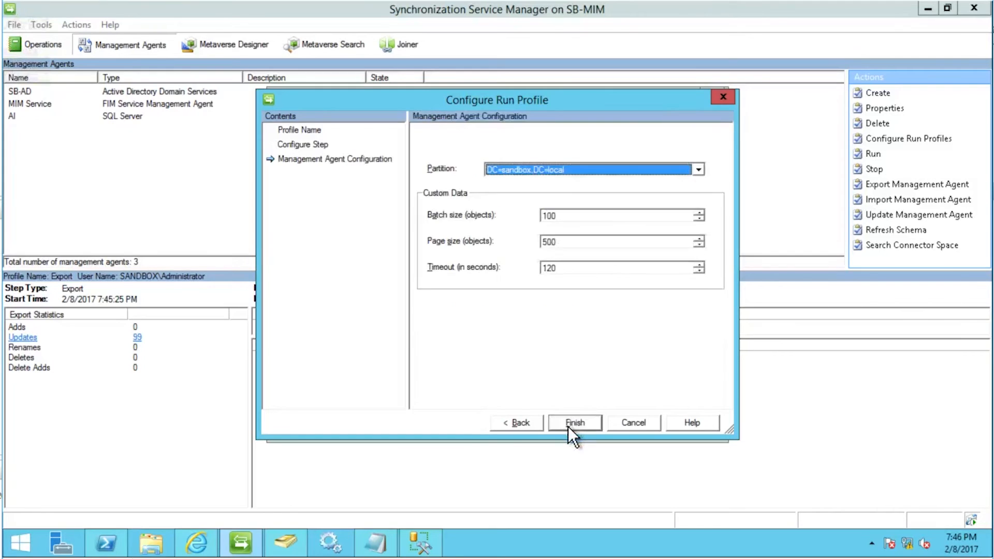
left_click(568, 426)
left_click(432, 426)
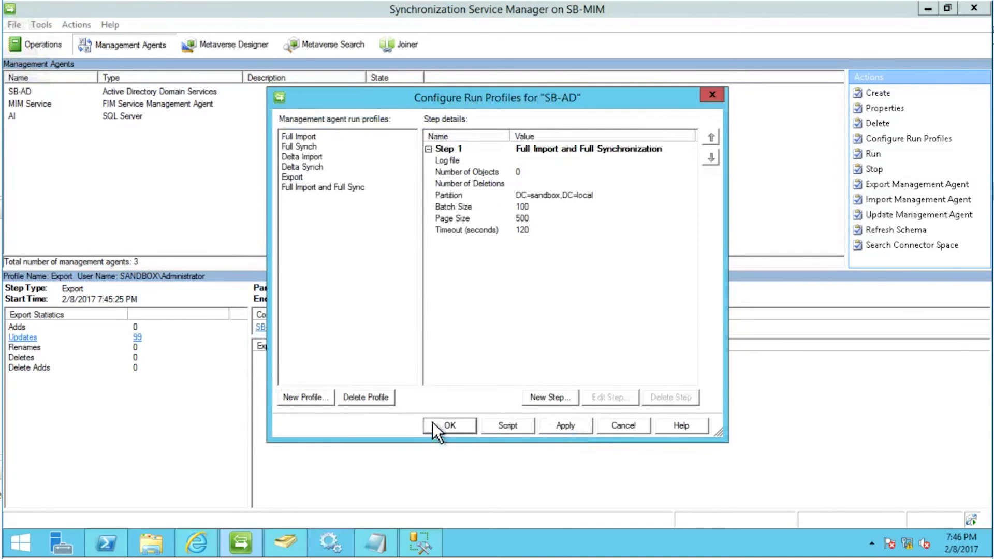
left_click(910, 153)
Step: Run SB-AD's Full Import and Full Sync profile, then go to Active Directory Users and Computers
left_click(424, 256)
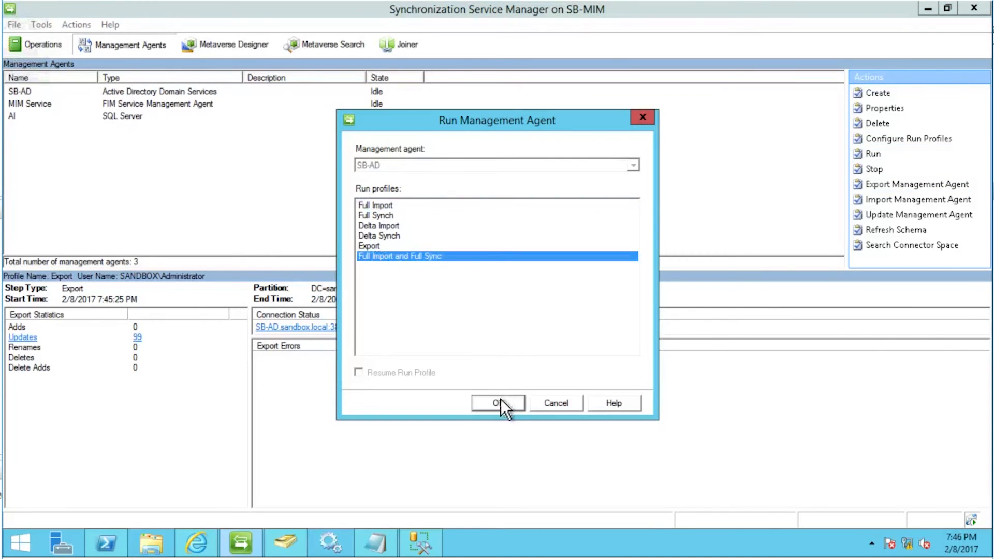
left_click(497, 403)
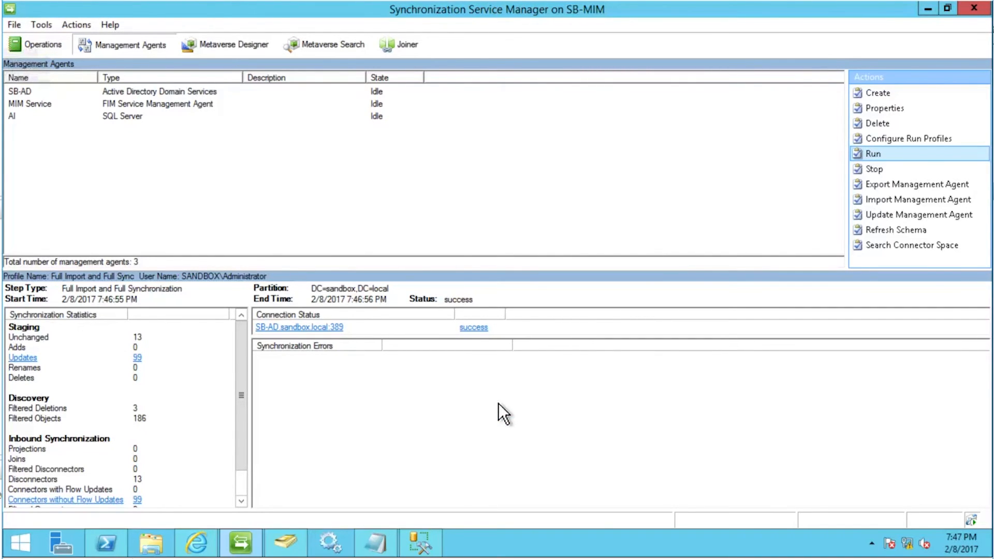
left_click(286, 547)
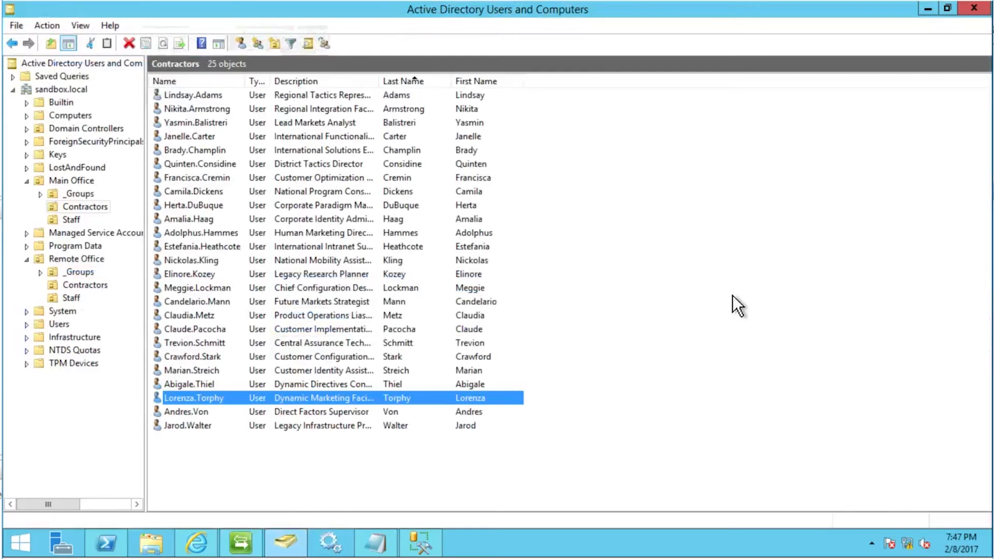
double_click(397, 398)
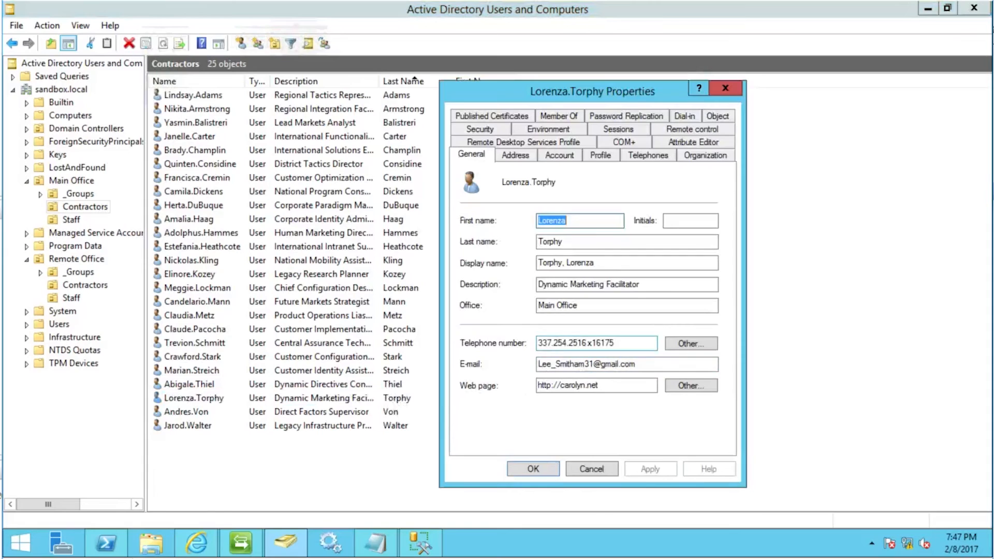
double_click(575, 343)
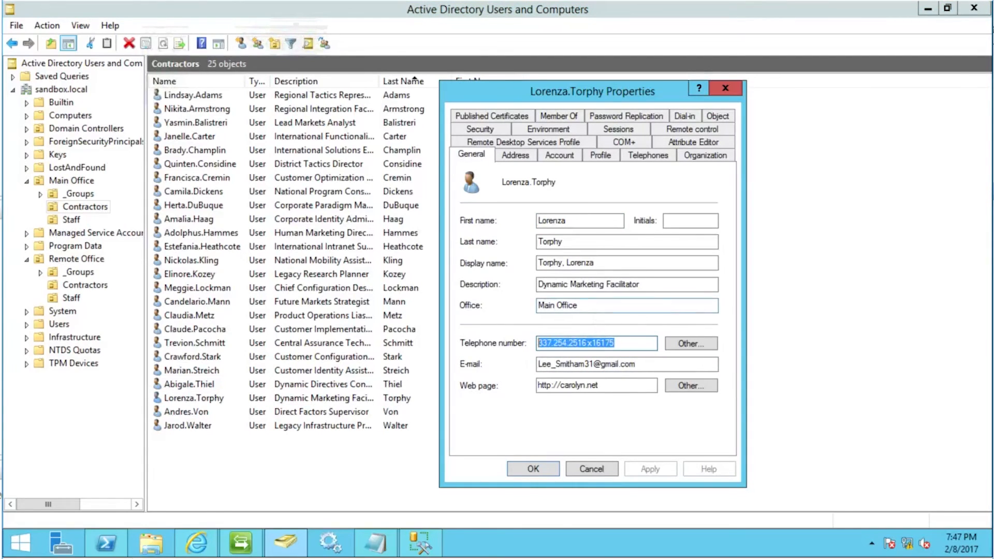
left_click_drag(595, 306, 537, 306)
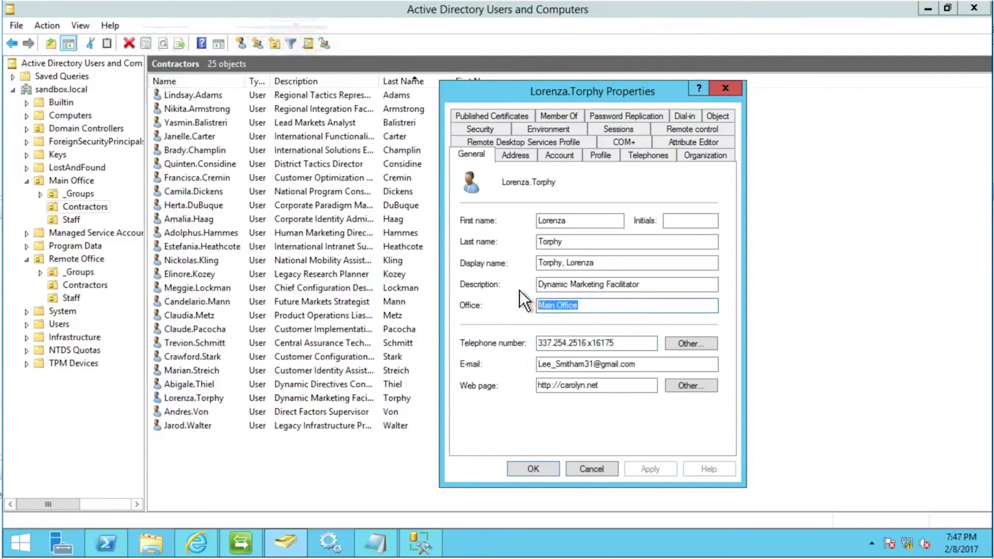
key("ctrl+Tab")
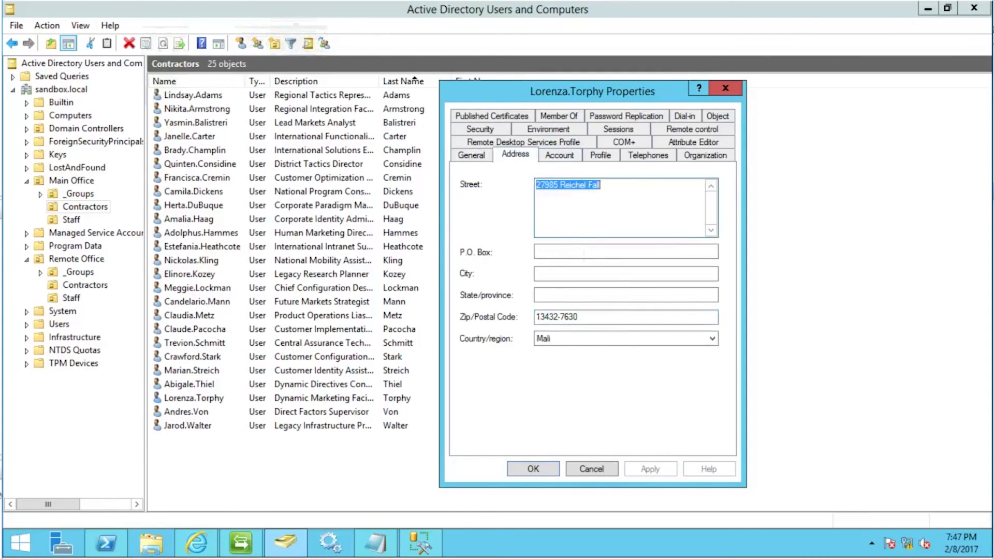
left_click(489, 160)
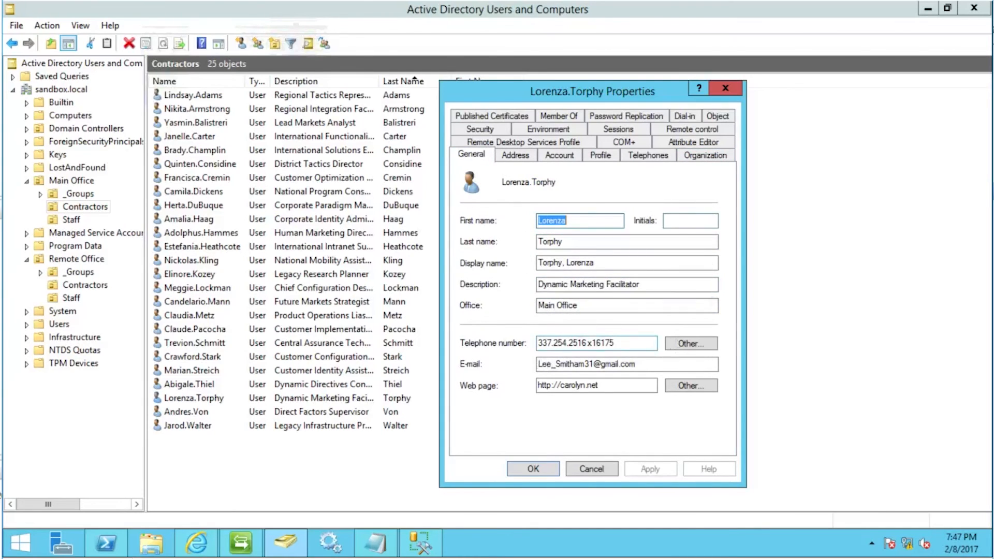
left_click(715, 143)
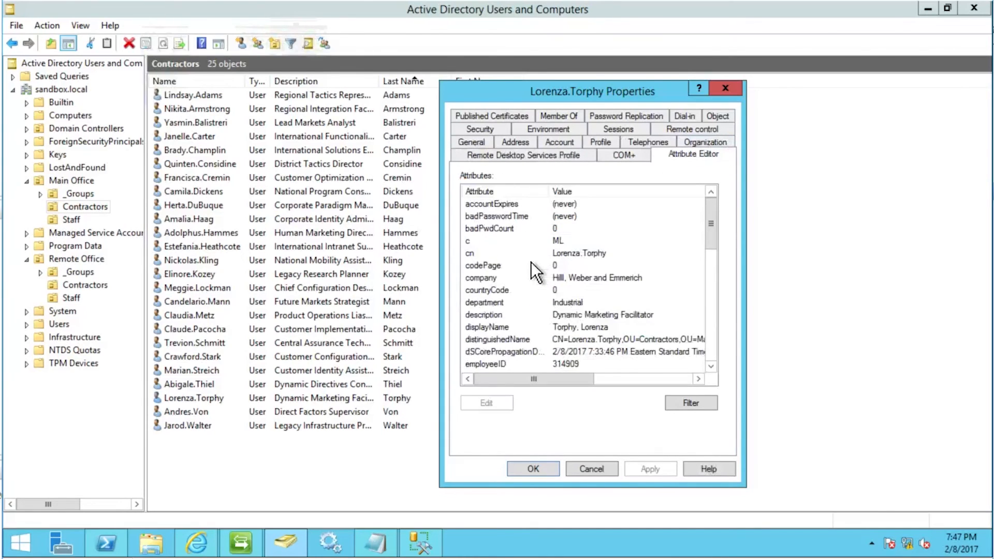
left_click(533, 264)
type("mi")
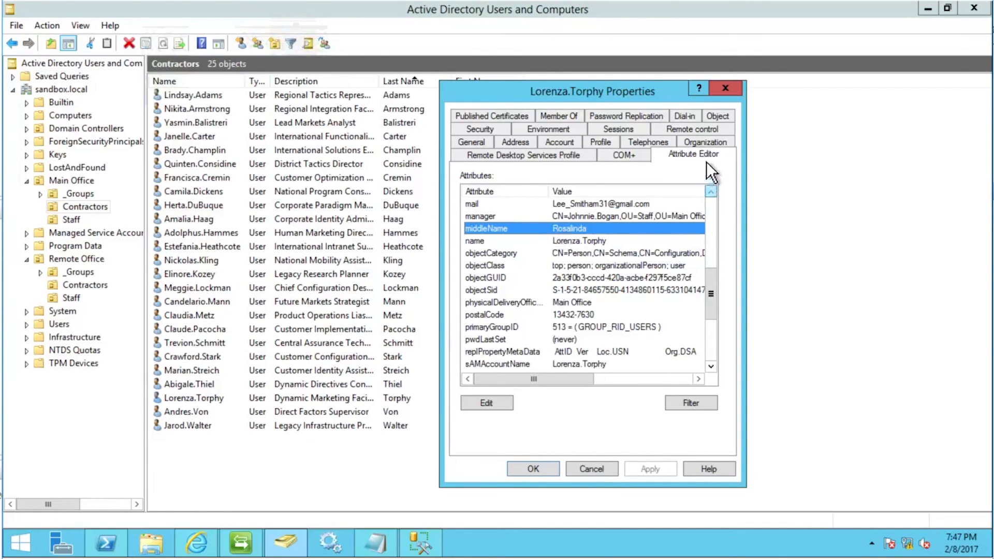
left_click(607, 472)
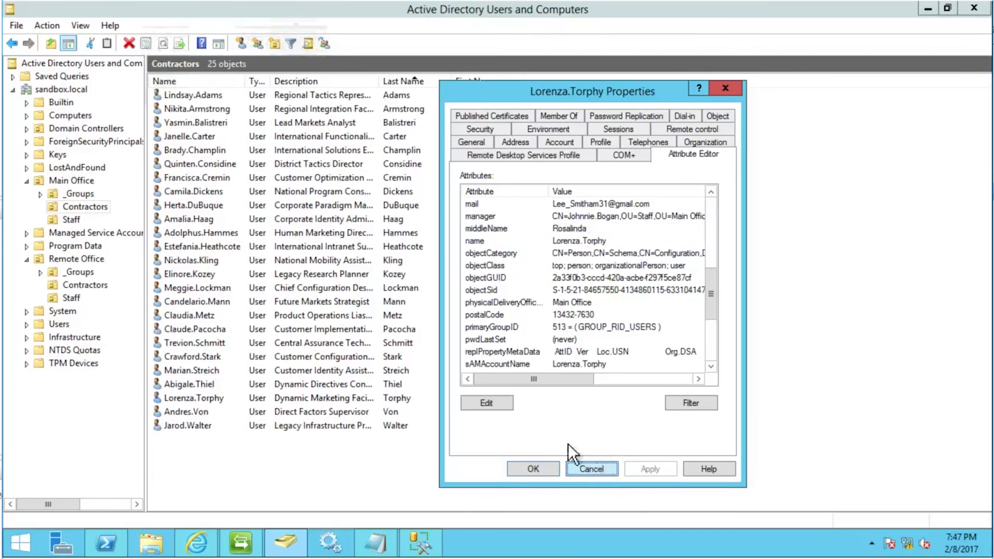
left_click(78, 26)
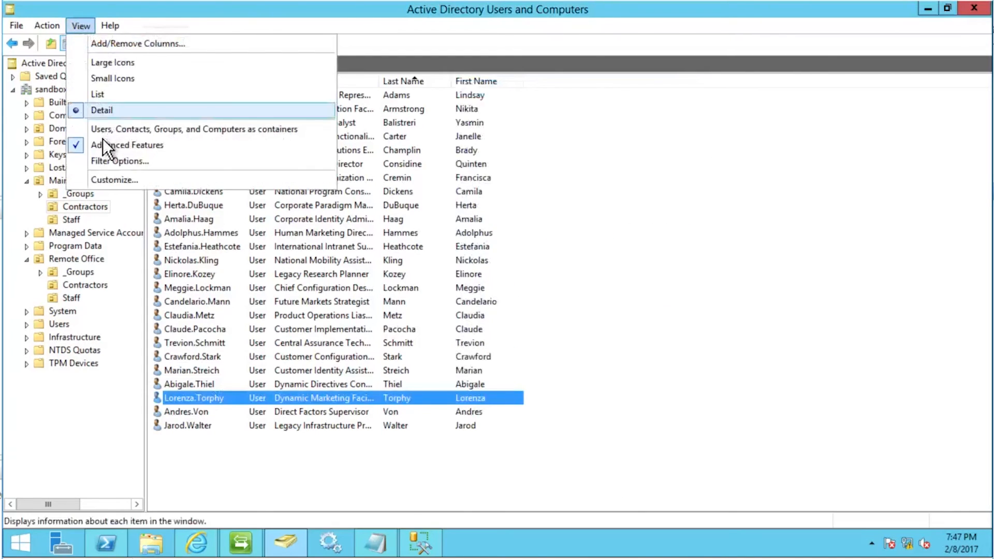